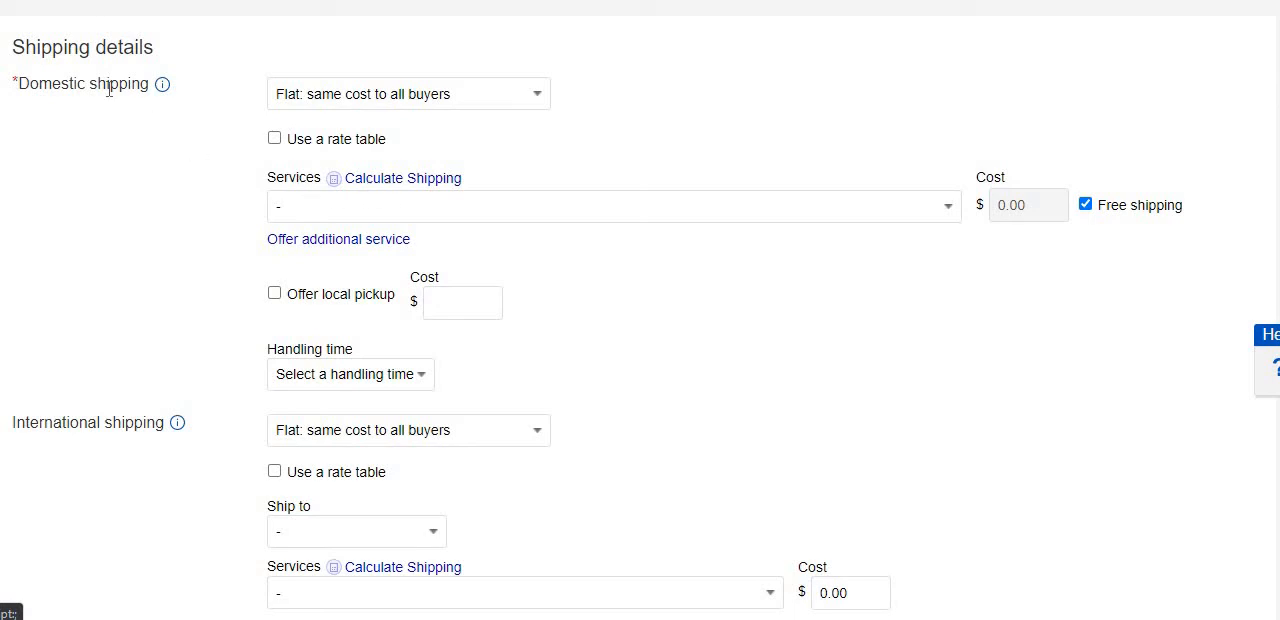
# Review the listing's shipping details and the cost types offered for domestic shipping.
pyautogui.scroll(-2, 168, 330)
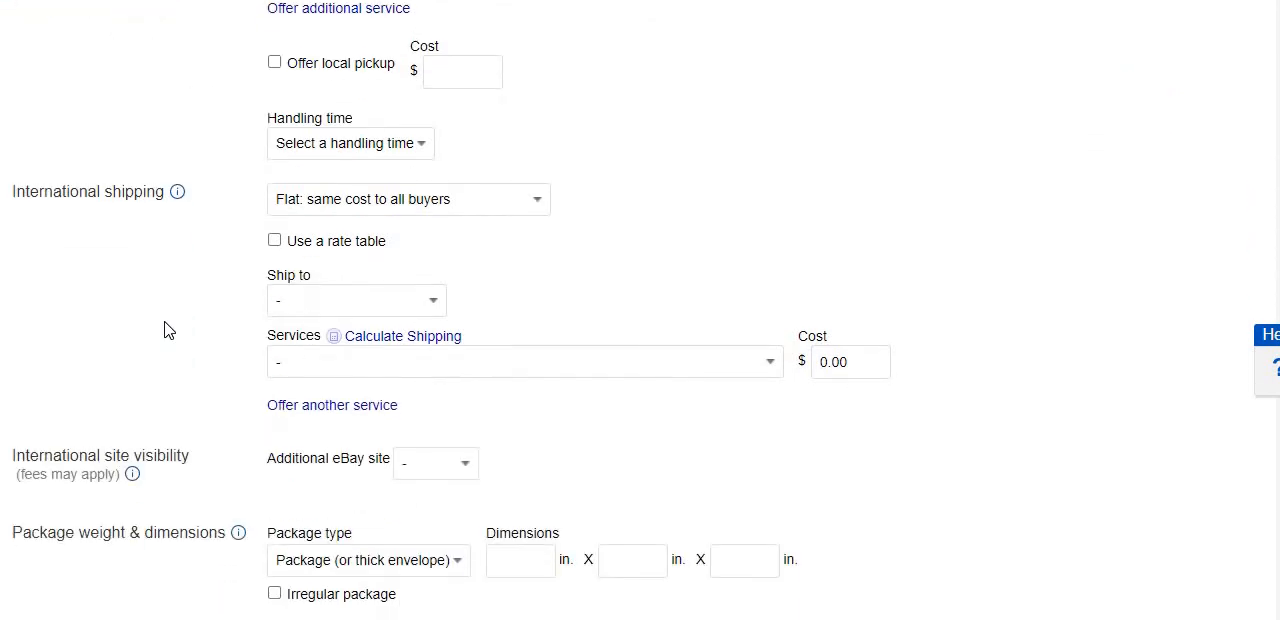
pyautogui.scroll(-1, 168, 330)
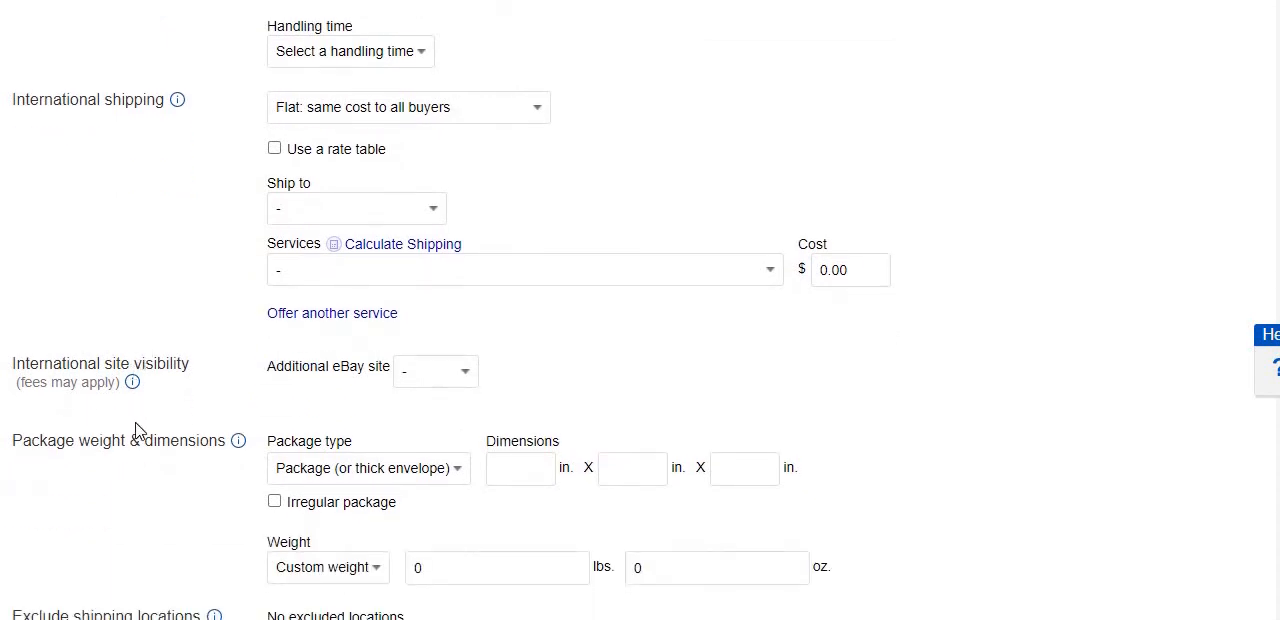
pyautogui.scroll(-1, 140, 447)
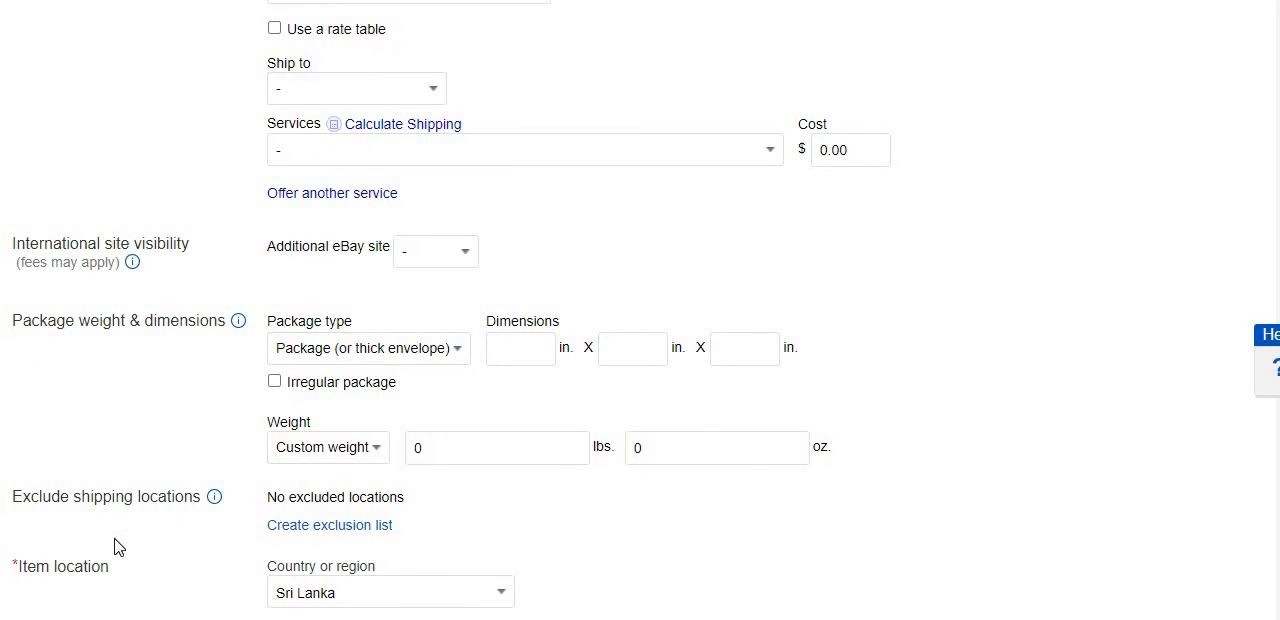
pyautogui.scroll(5, 114, 546)
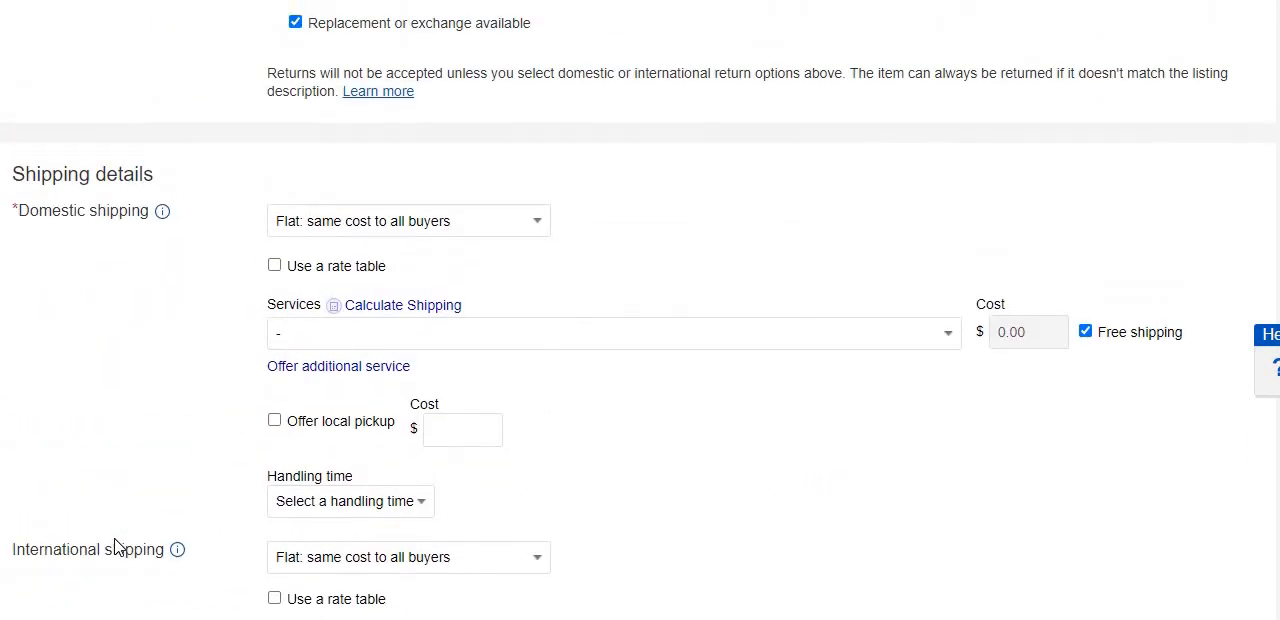
pyautogui.scroll(-1, 114, 547)
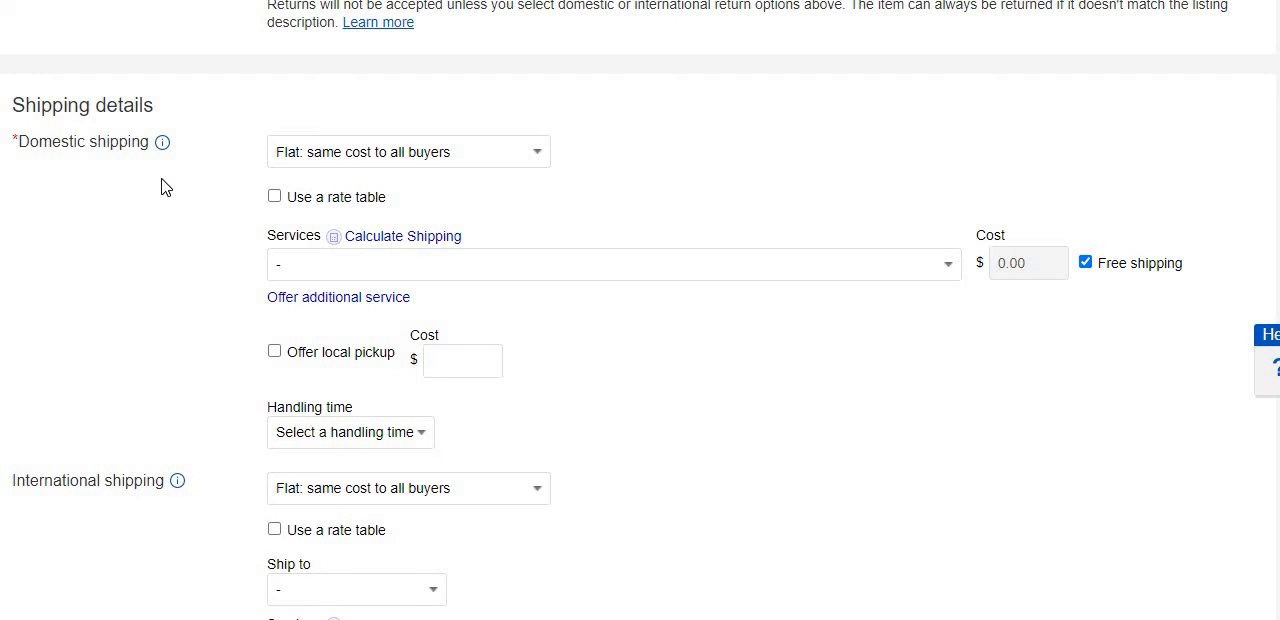
pyautogui.click(355, 160)
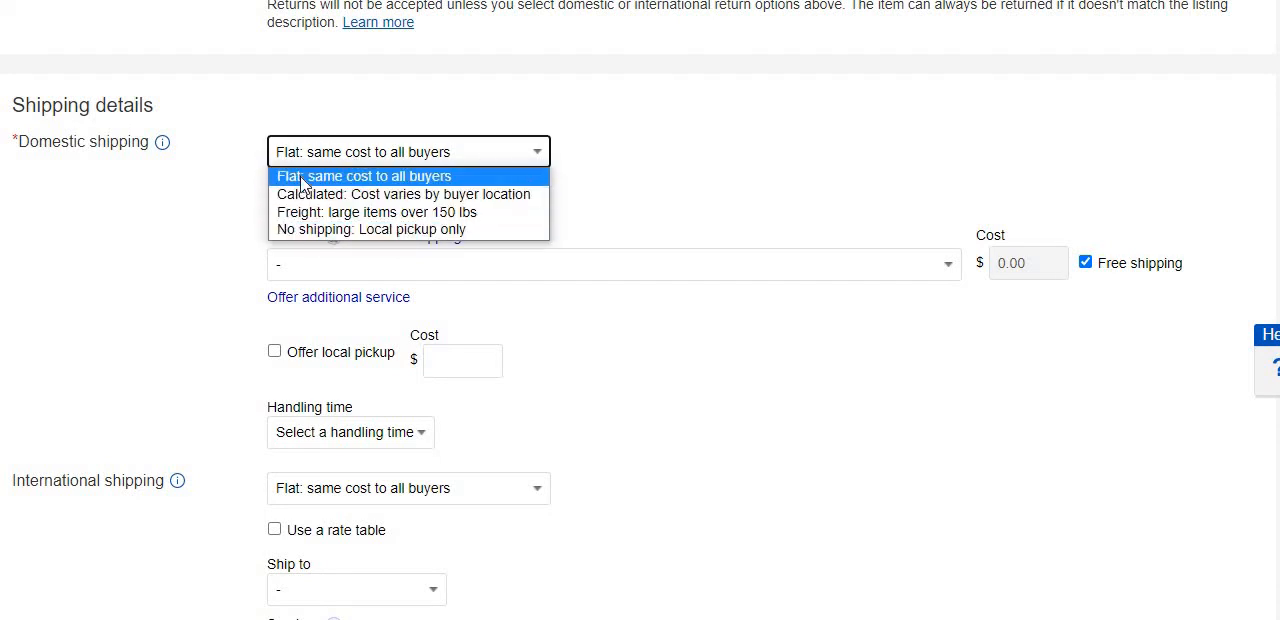
pyautogui.click(580, 196)
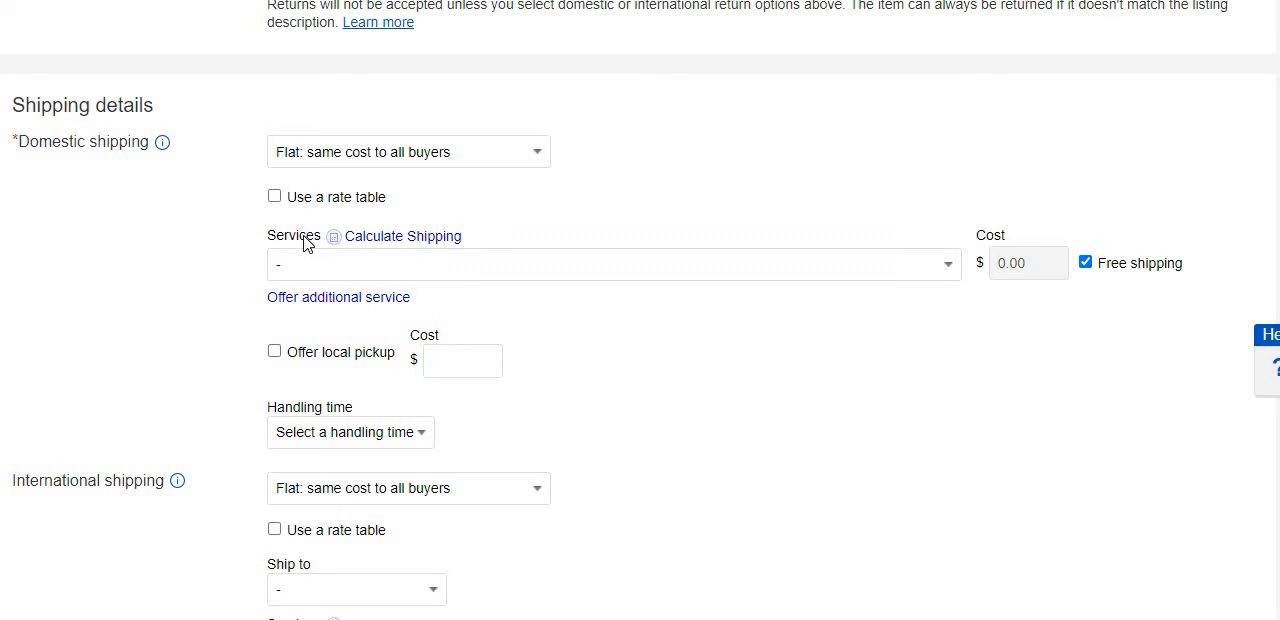
# Examine the available domestic shipping services, from economy and standard through to the services from abroad.
pyautogui.click(950, 266)
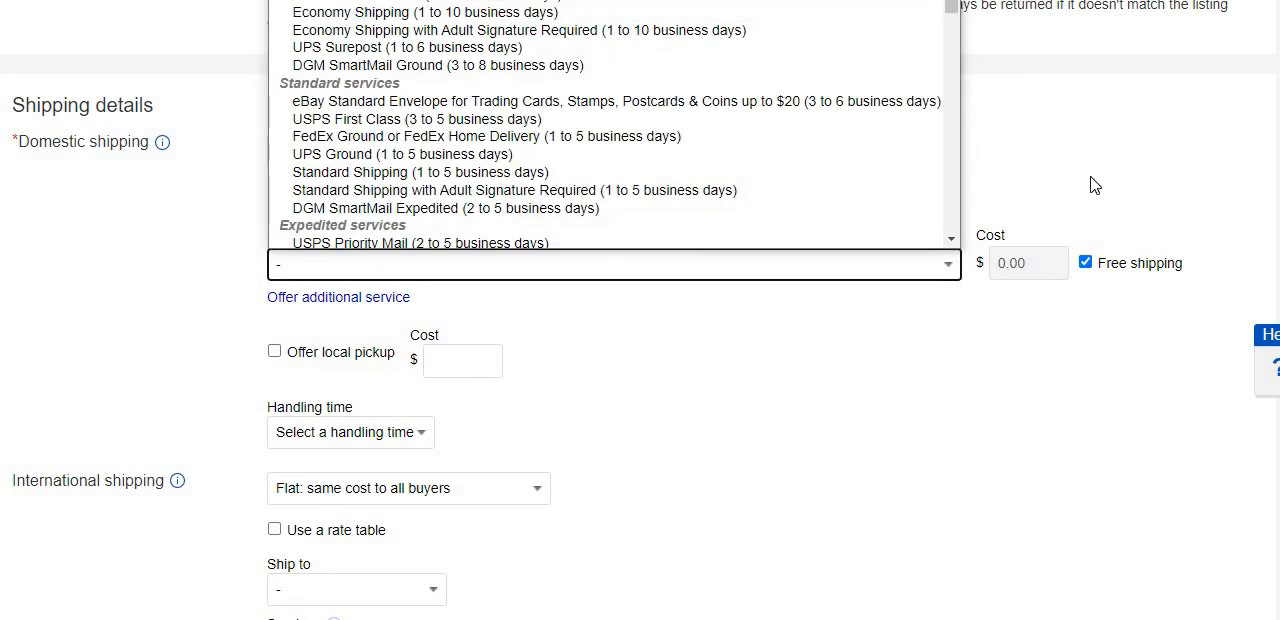
pyautogui.scroll(1, 640, 310)
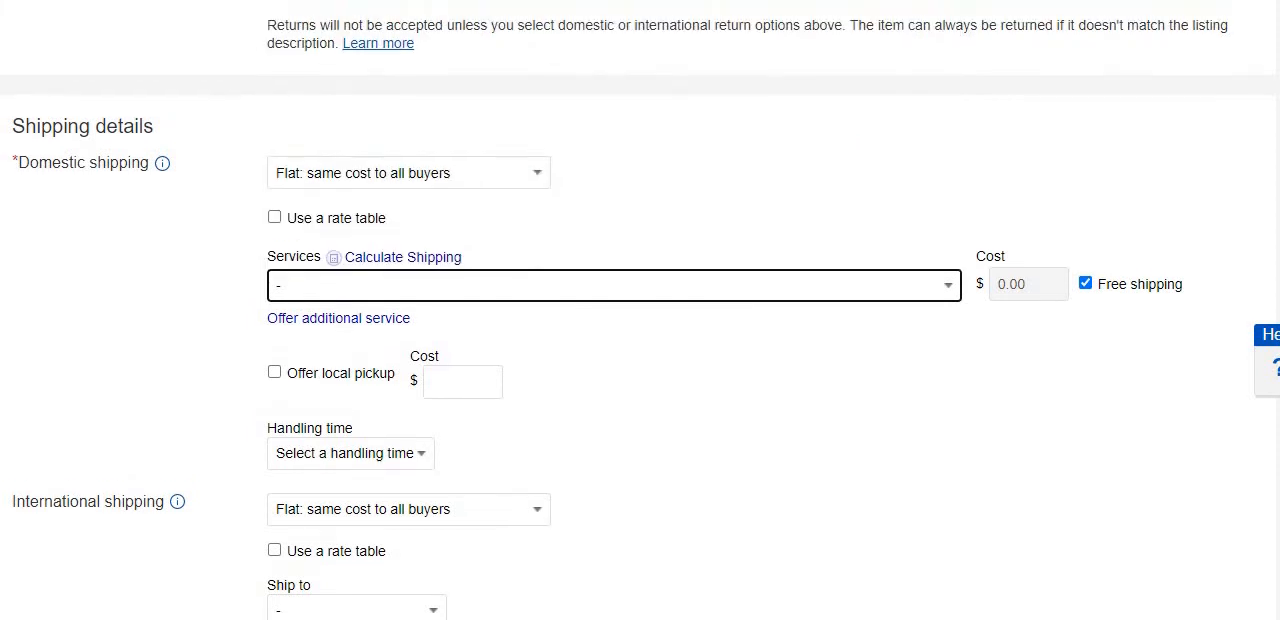
pyautogui.click(946, 380)
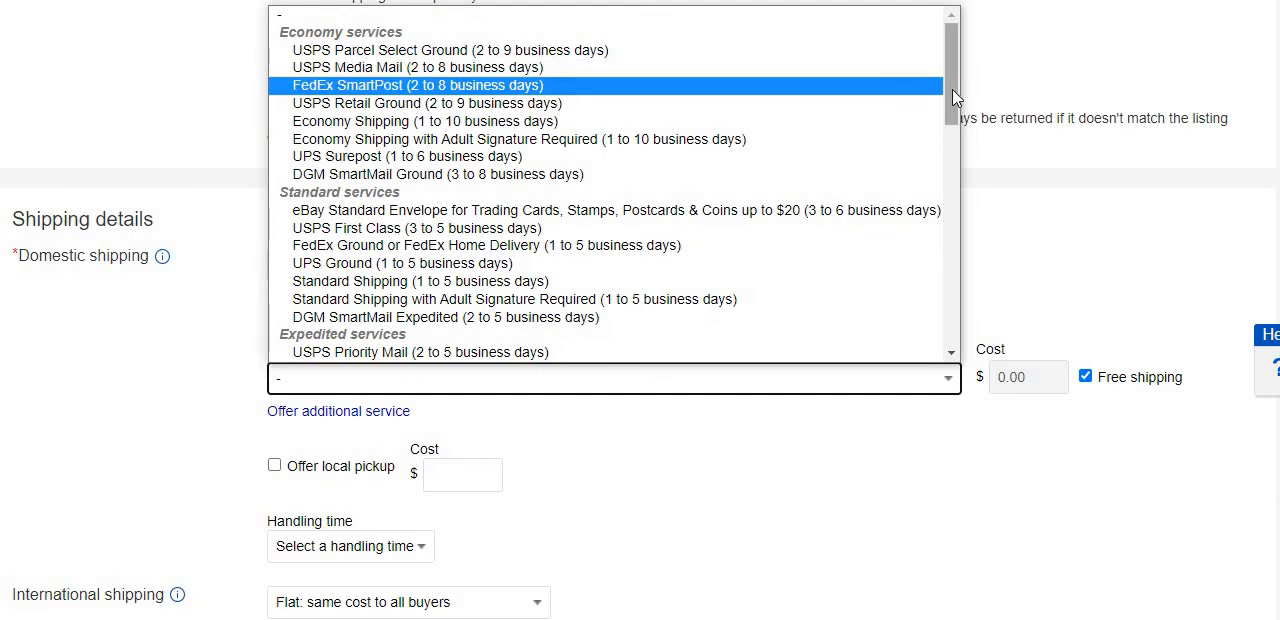
pyautogui.moveTo(953, 90); pyautogui.dragTo(953, 90)
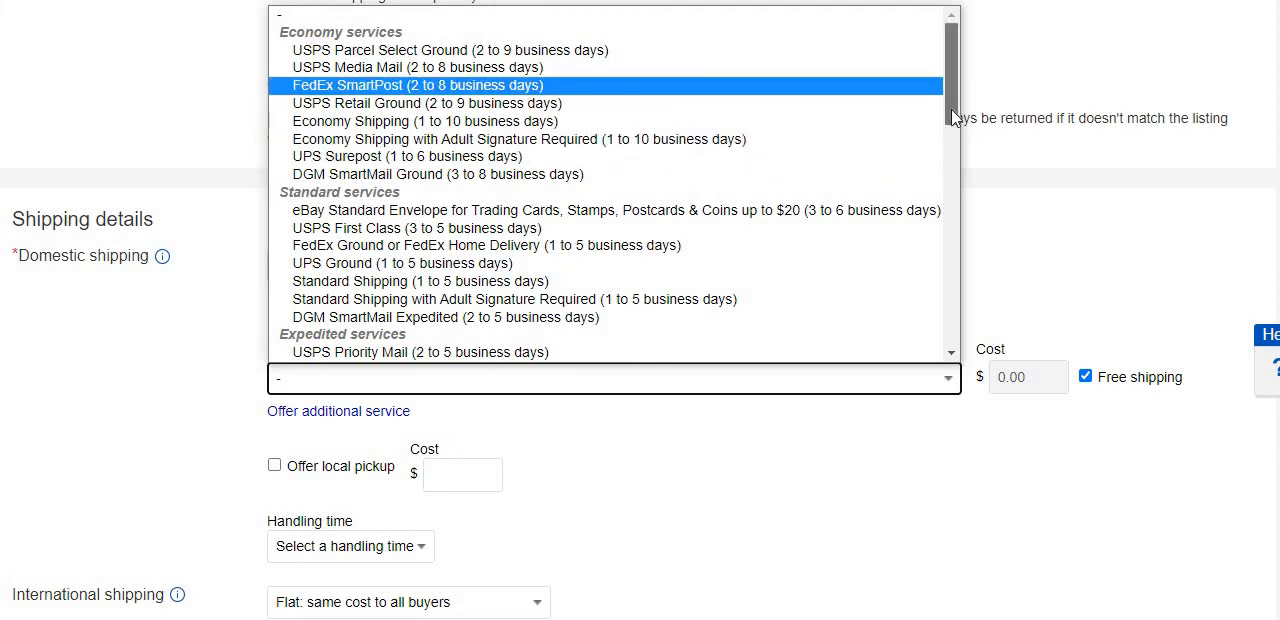
pyautogui.moveTo(951, 115); pyautogui.dragTo(934, 257)
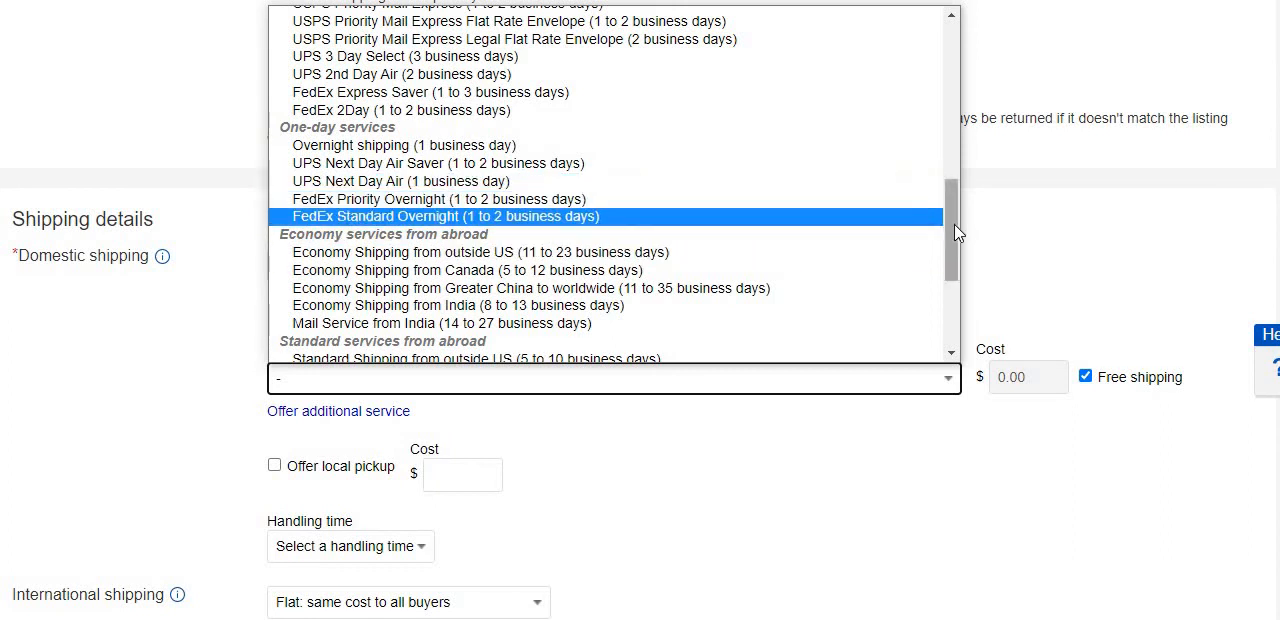
pyautogui.scroll(-1, 960, 235)
pyautogui.scroll(-1, 957, 250)
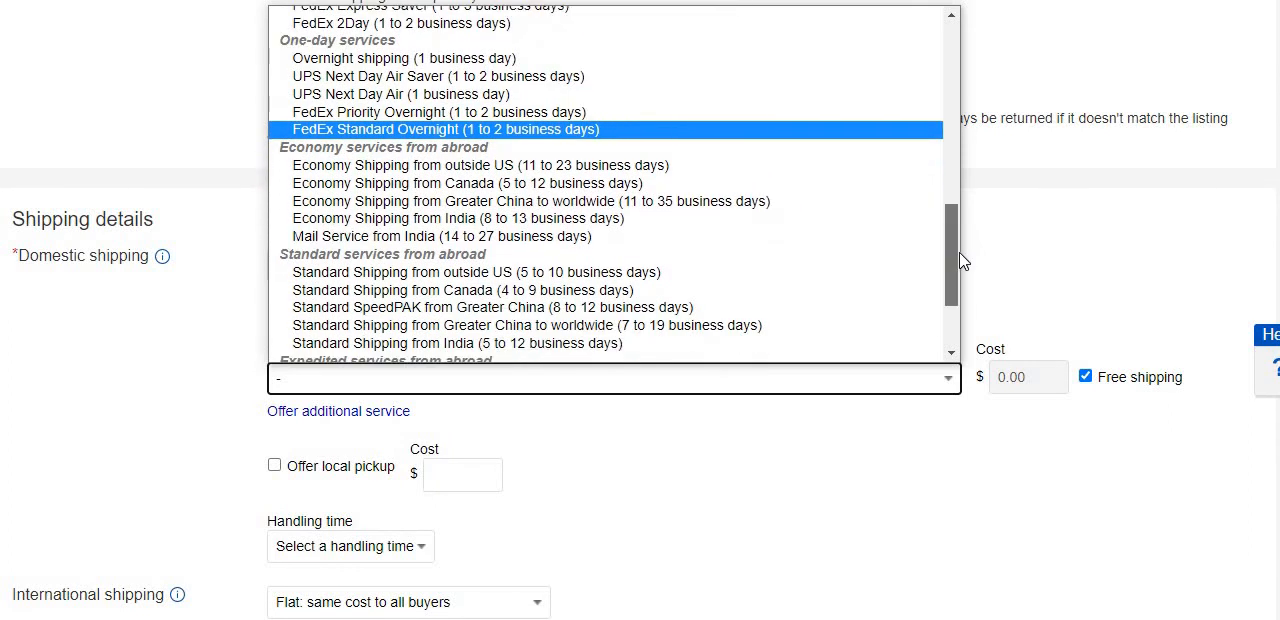
pyautogui.scroll(-1, 962, 260)
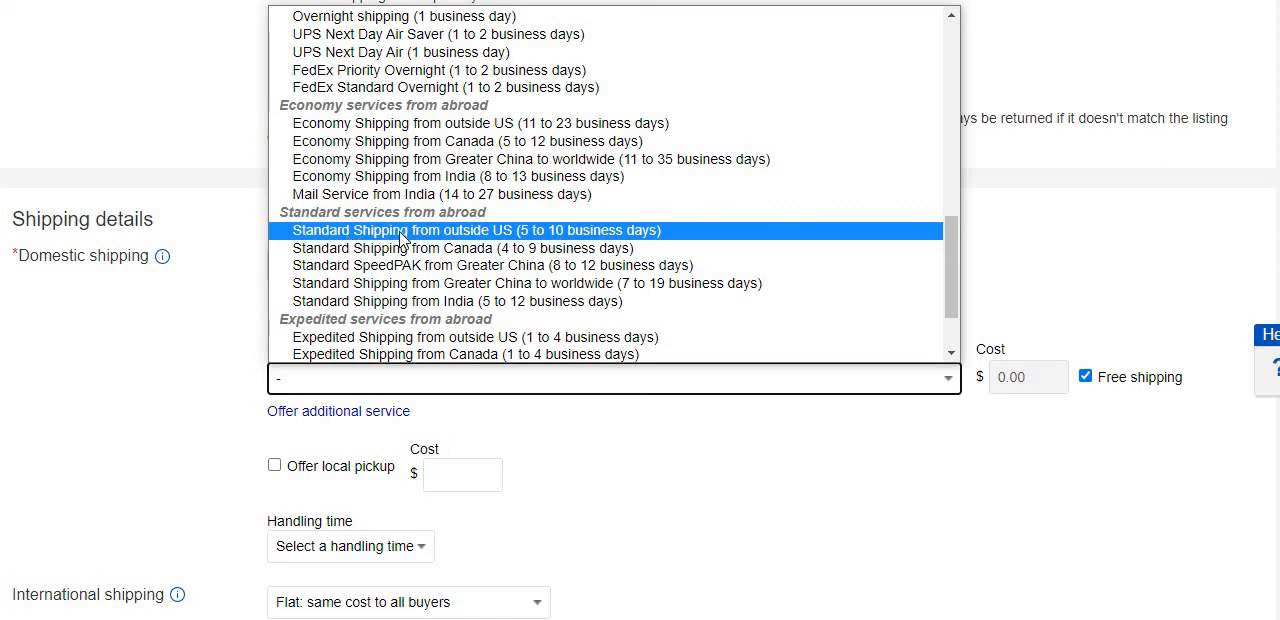
pyautogui.scroll(-1, 401, 238)
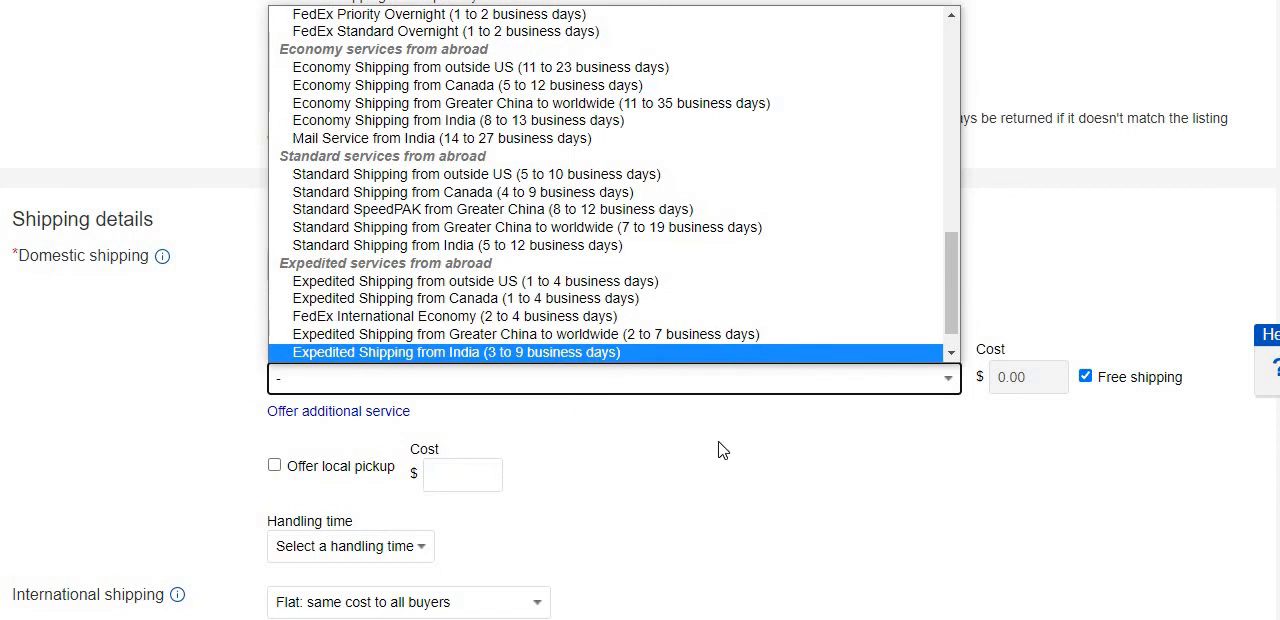
pyautogui.click(689, 430)
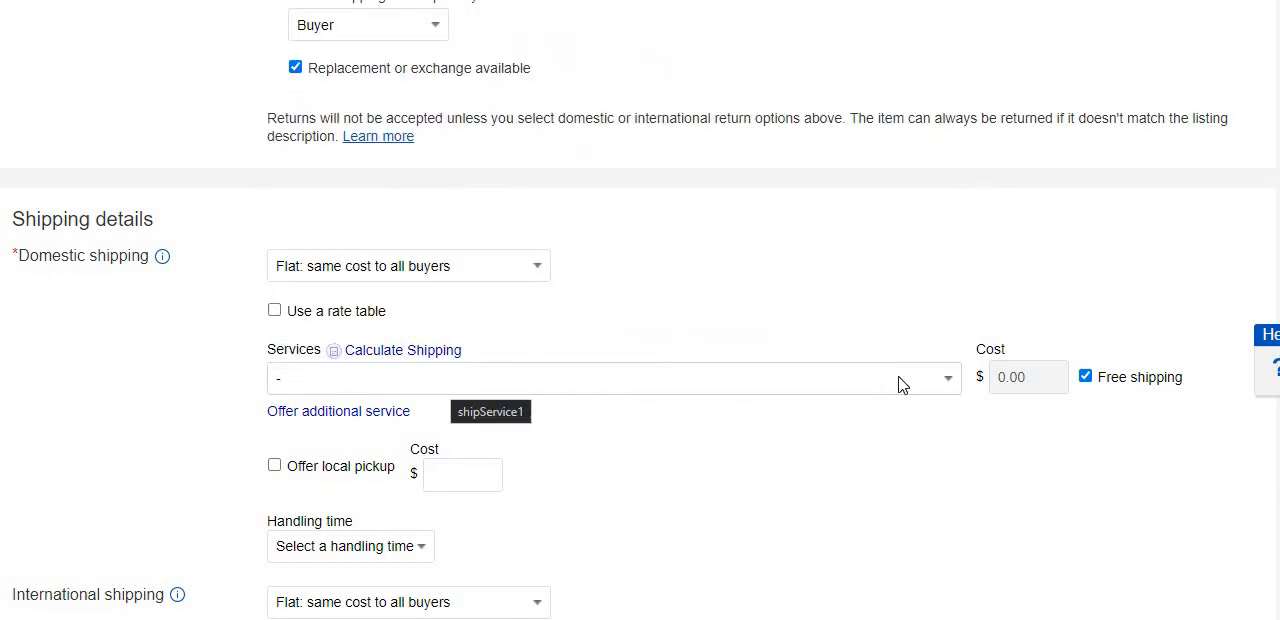
# Set the domestic shipping service to Economy Shipping from outside US (11 to 23 business days).
pyautogui.click(946, 390)
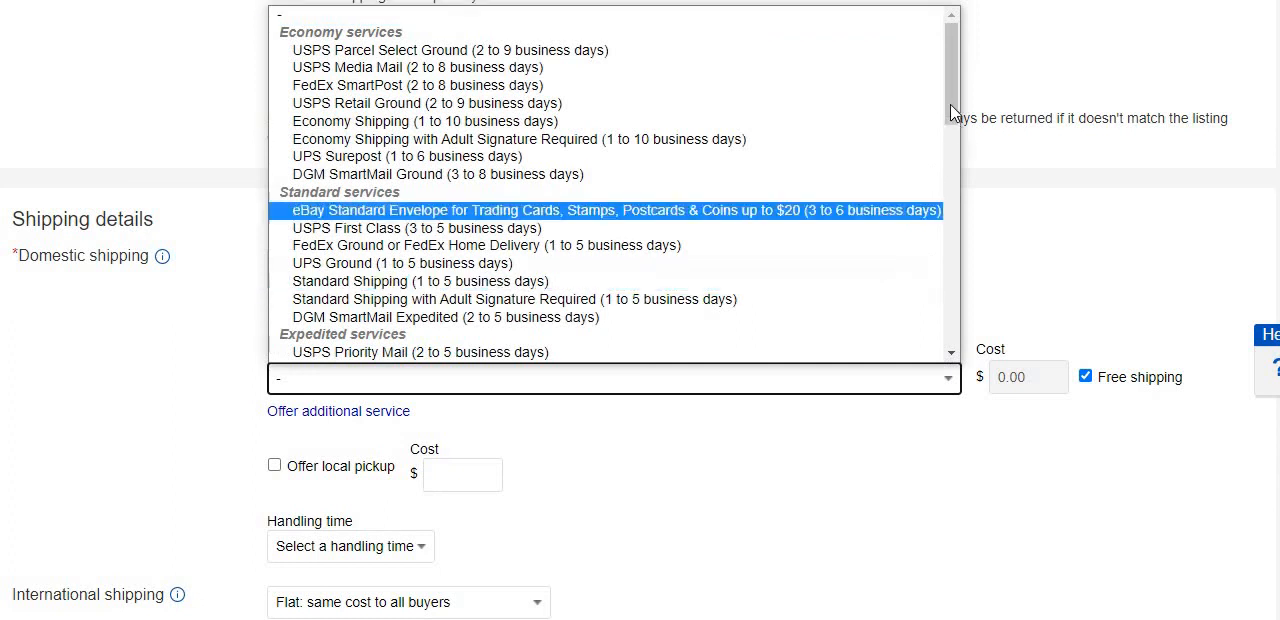
pyautogui.moveTo(957, 134); pyautogui.dragTo(957, 268)
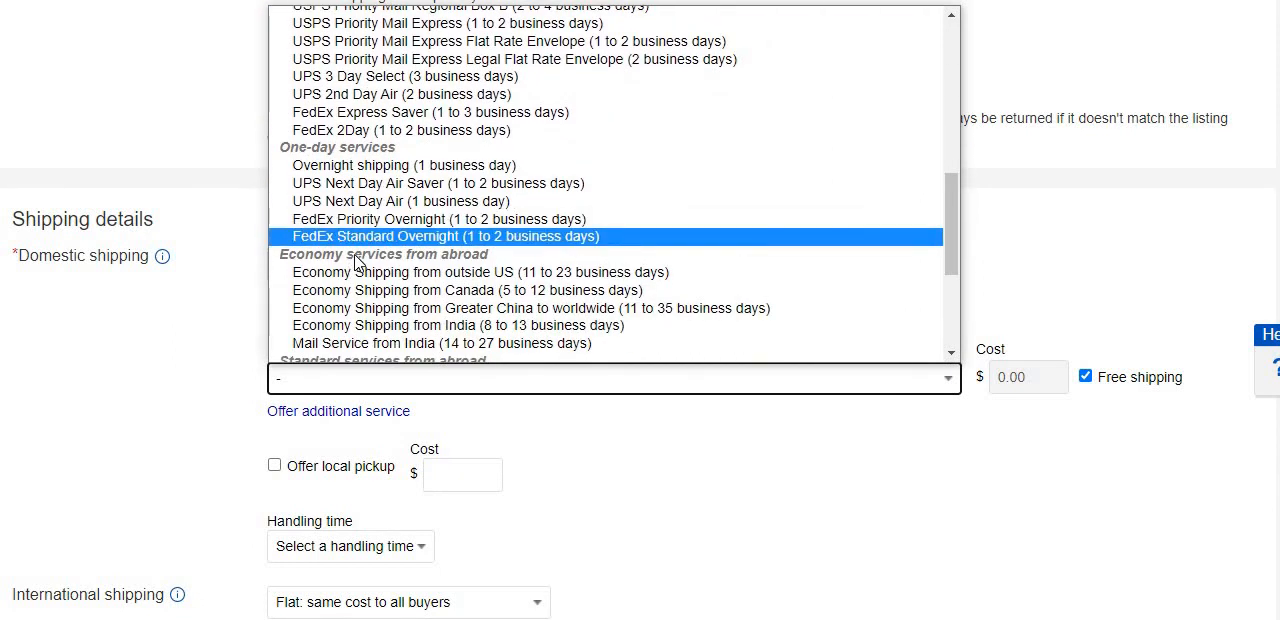
pyautogui.click(402, 273)
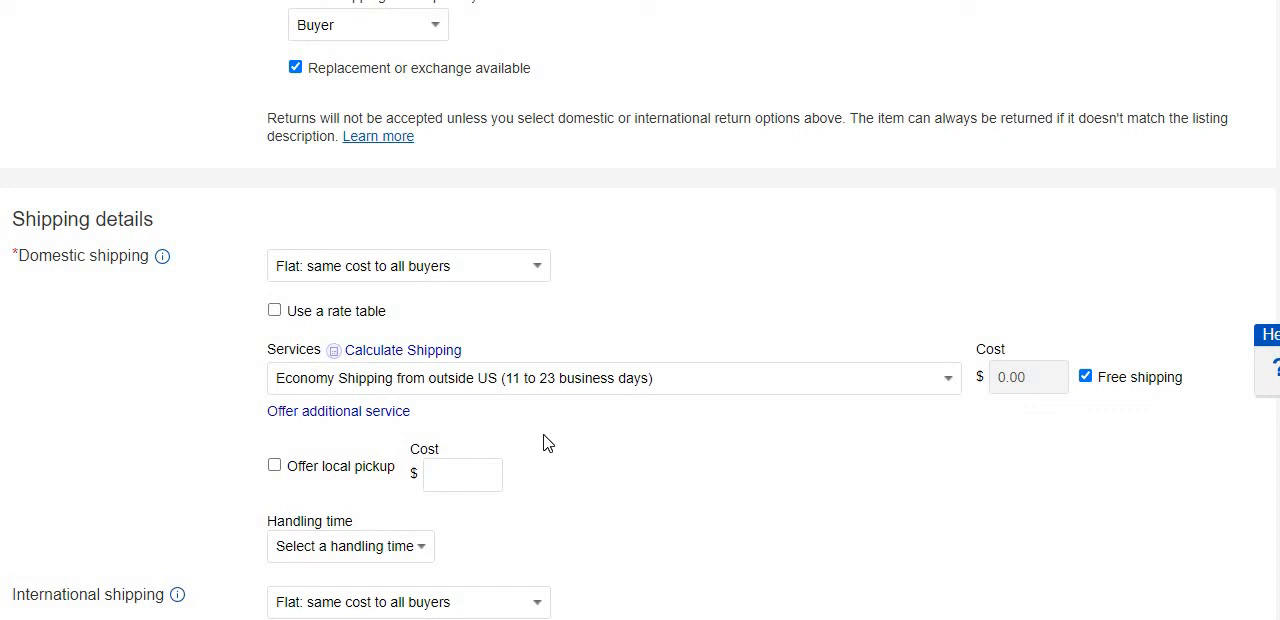
# Enable the use of a rate table for domestic shipping and open the form for creating a new one.
pyautogui.click(274, 314)
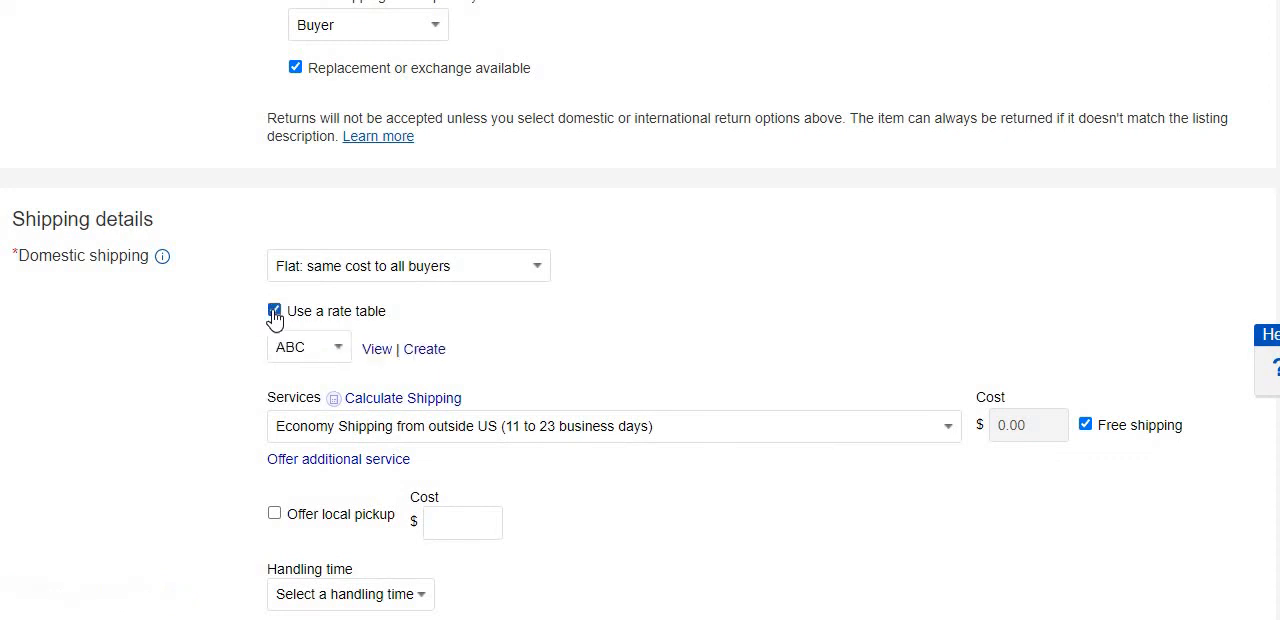
pyautogui.click(425, 350)
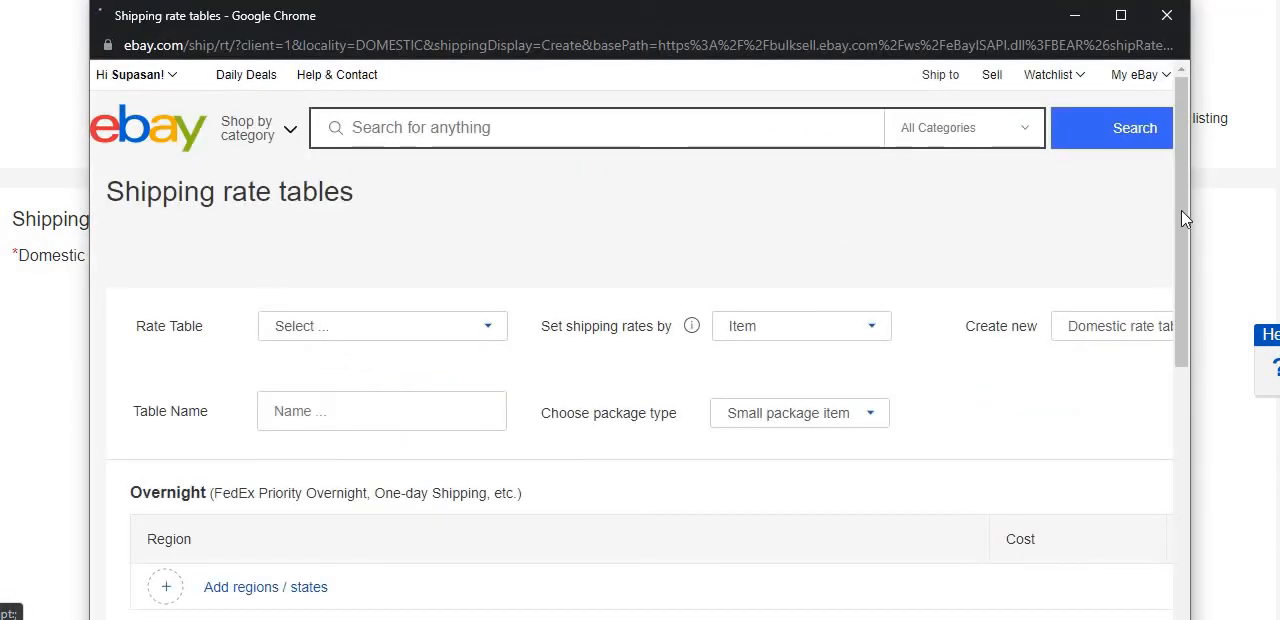
pyautogui.moveTo(1183, 214); pyautogui.dragTo(1188, 317)
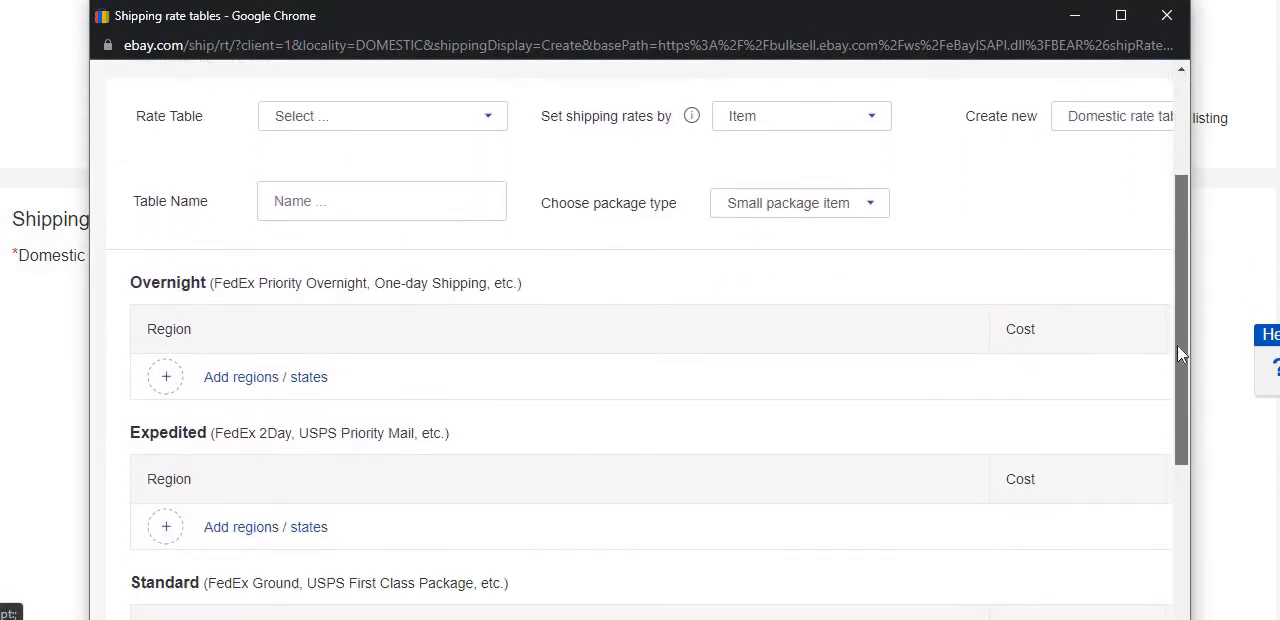
pyautogui.scroll(-4, 1166, 400)
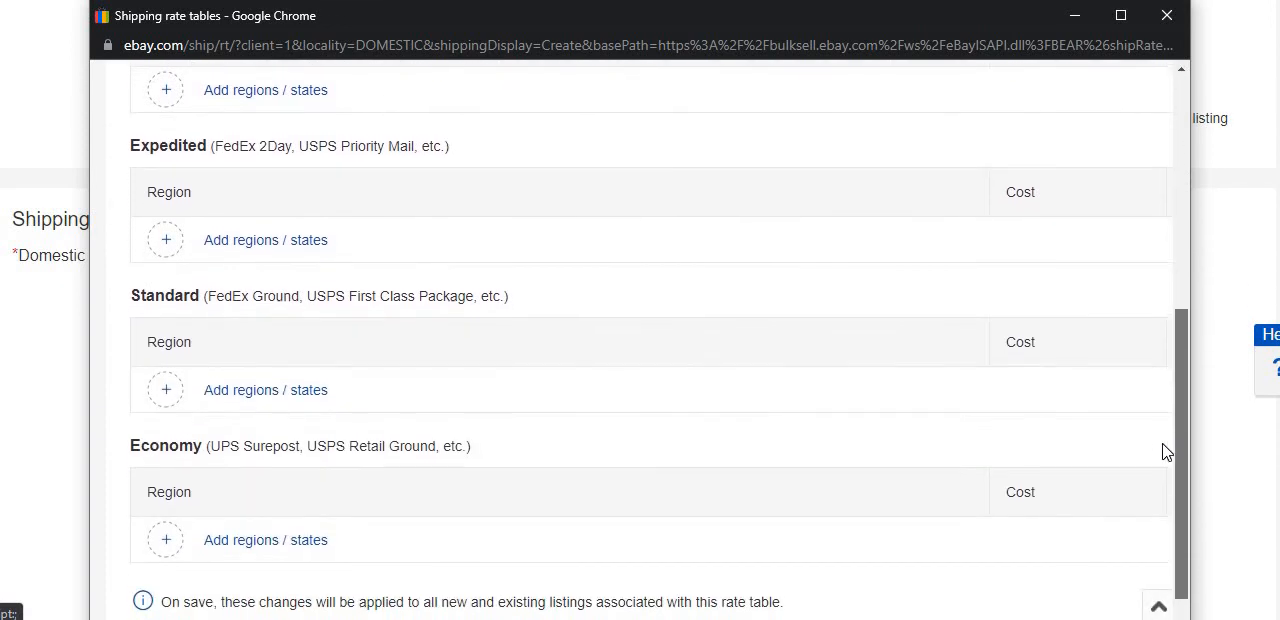
pyautogui.scroll(-2, 1157, 500)
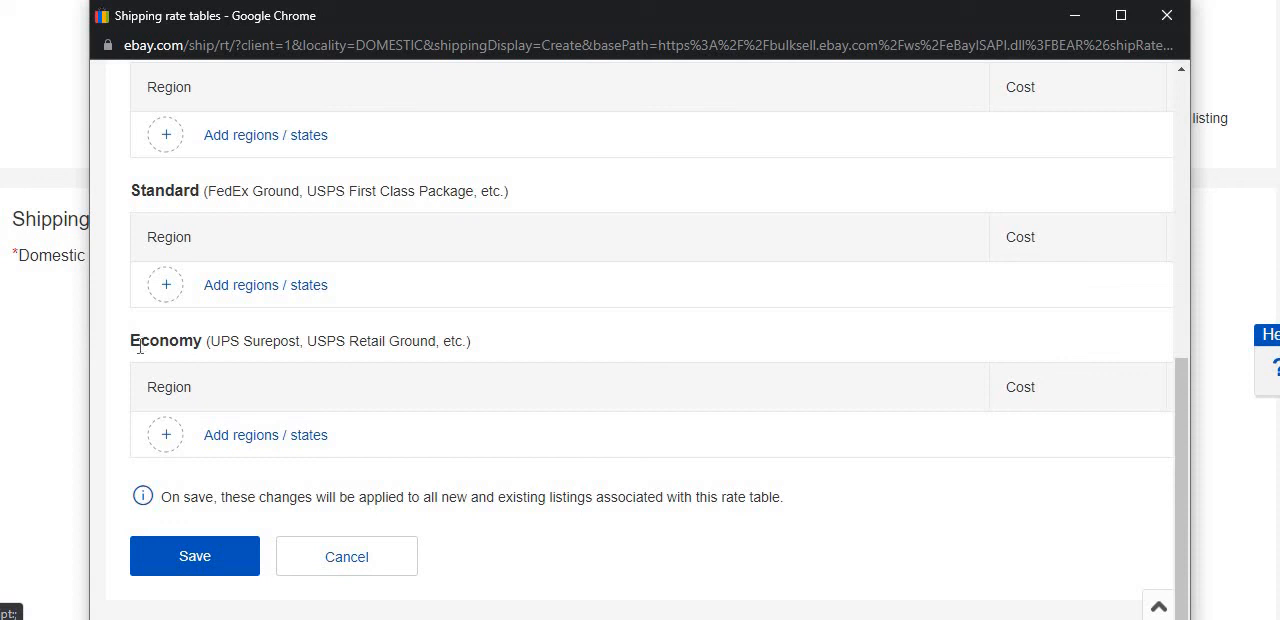
# Add Michigan from the Midwest region to the rate table's Economy service.
pyautogui.moveTo(130, 341); pyautogui.dragTo(210, 341)
pyautogui.click(262, 438)
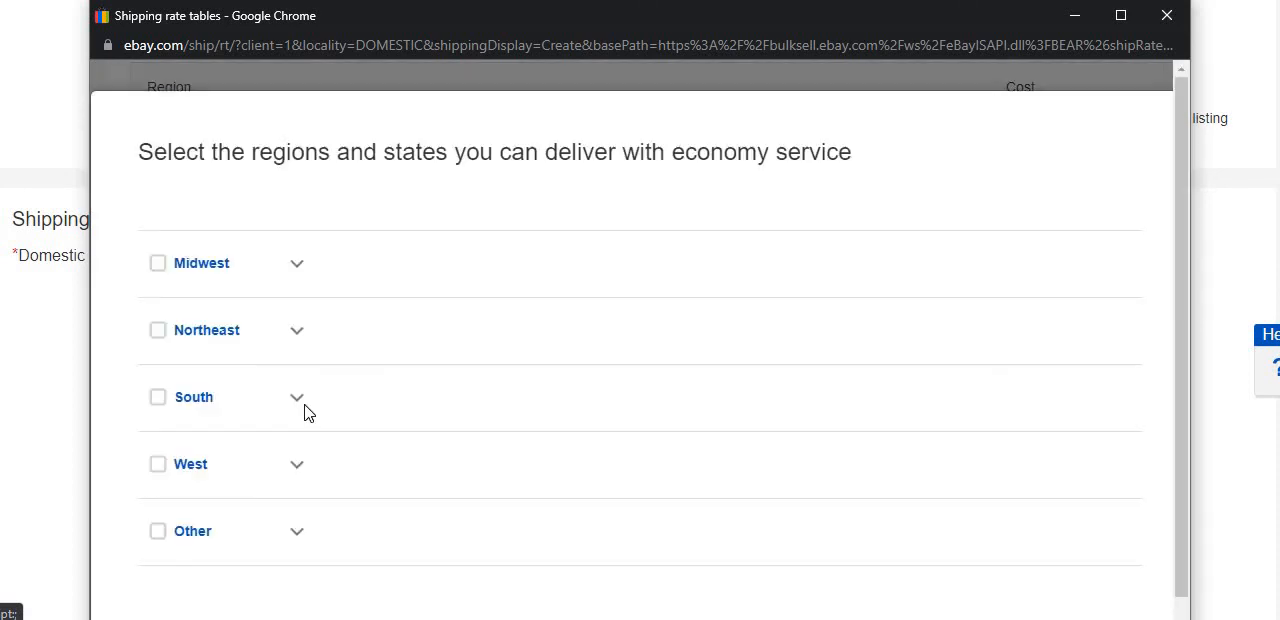
pyautogui.click(296, 268)
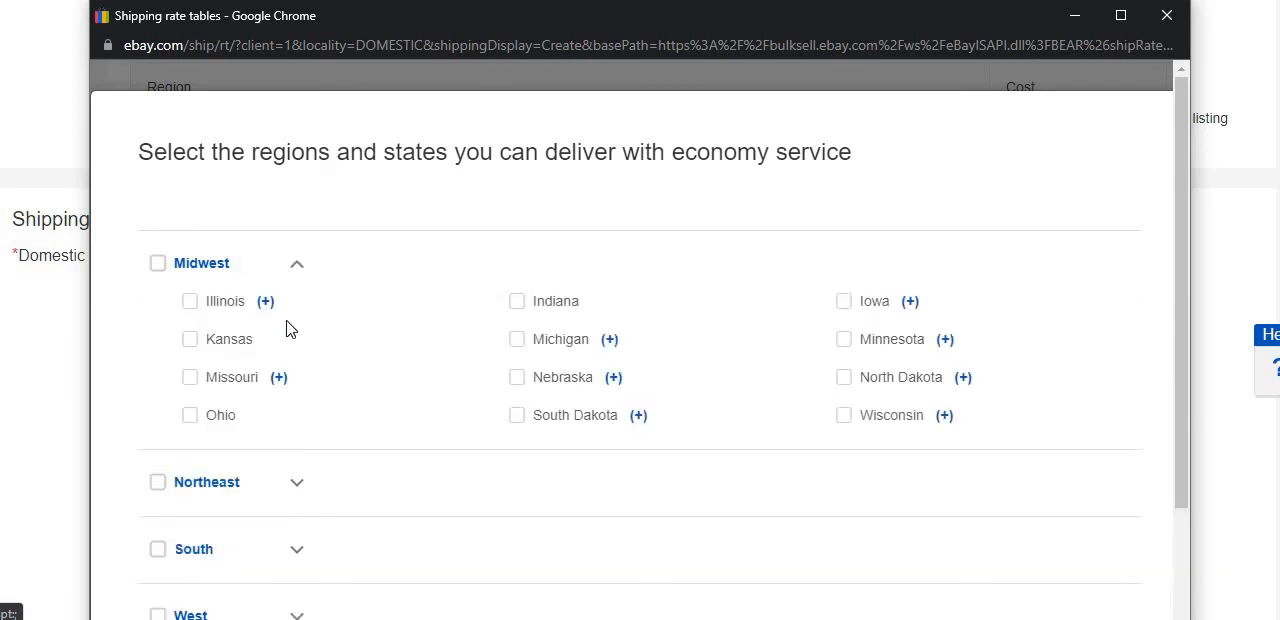
pyautogui.click(516, 342)
pyautogui.scroll(-3, 1176, 558)
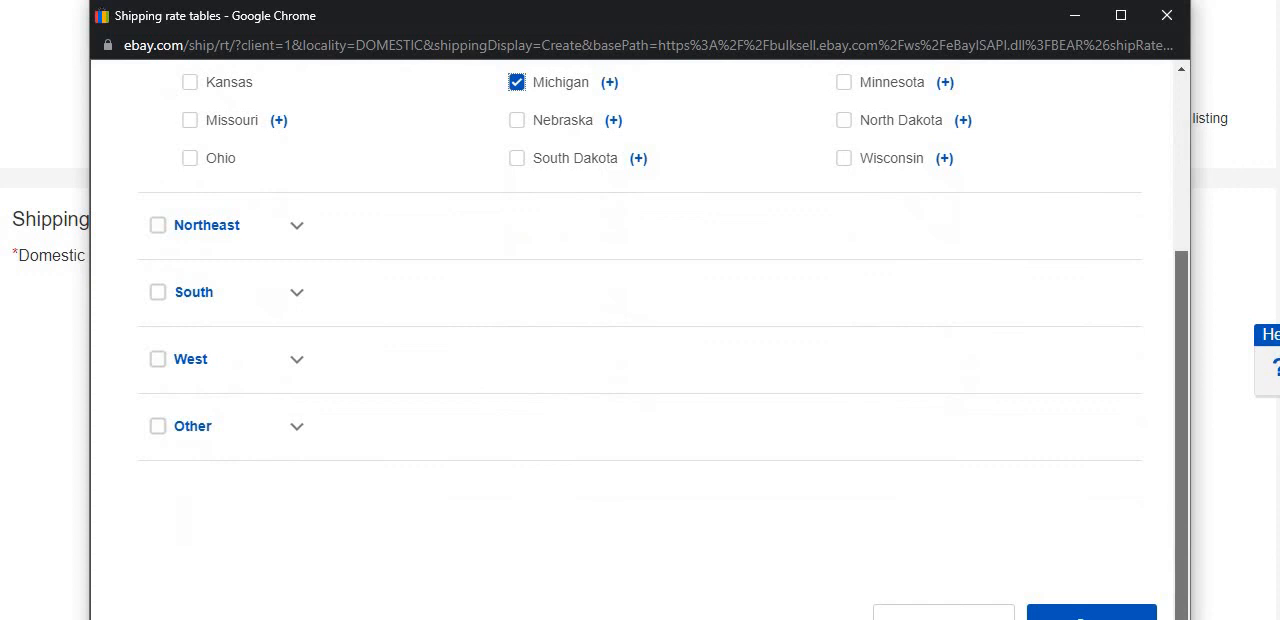
pyautogui.click(1091, 612)
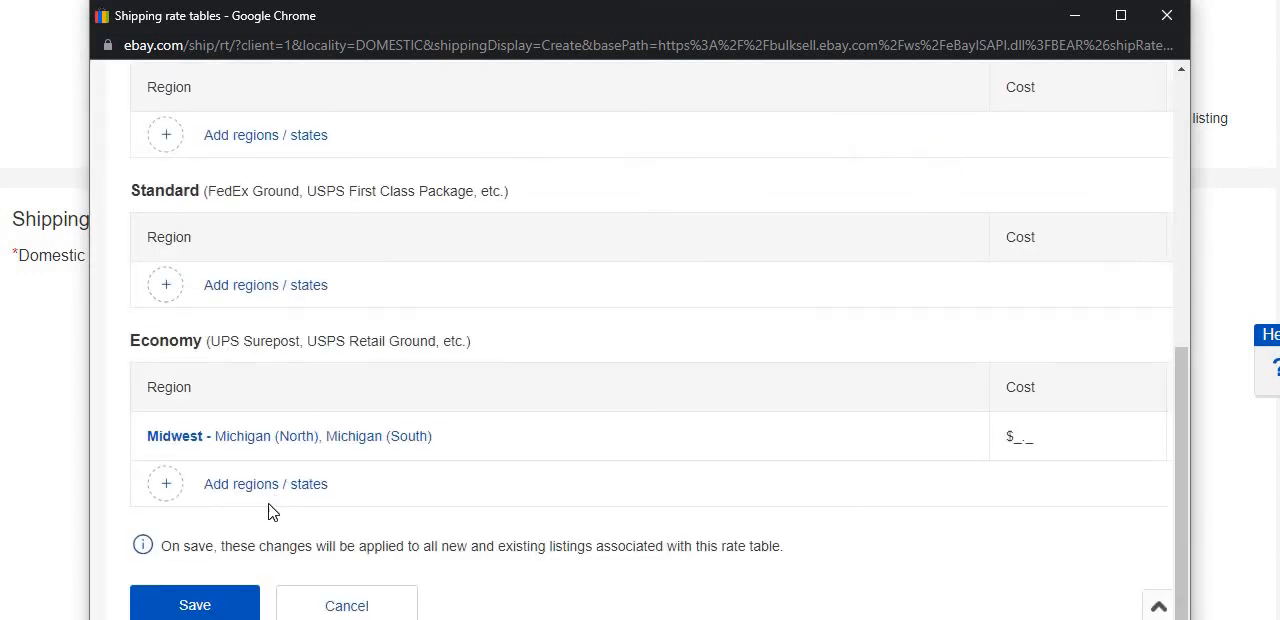
# Set the Economy shipping cost for Michigan to $6.99 and try to save the rate table.
pyautogui.click(1030, 435)
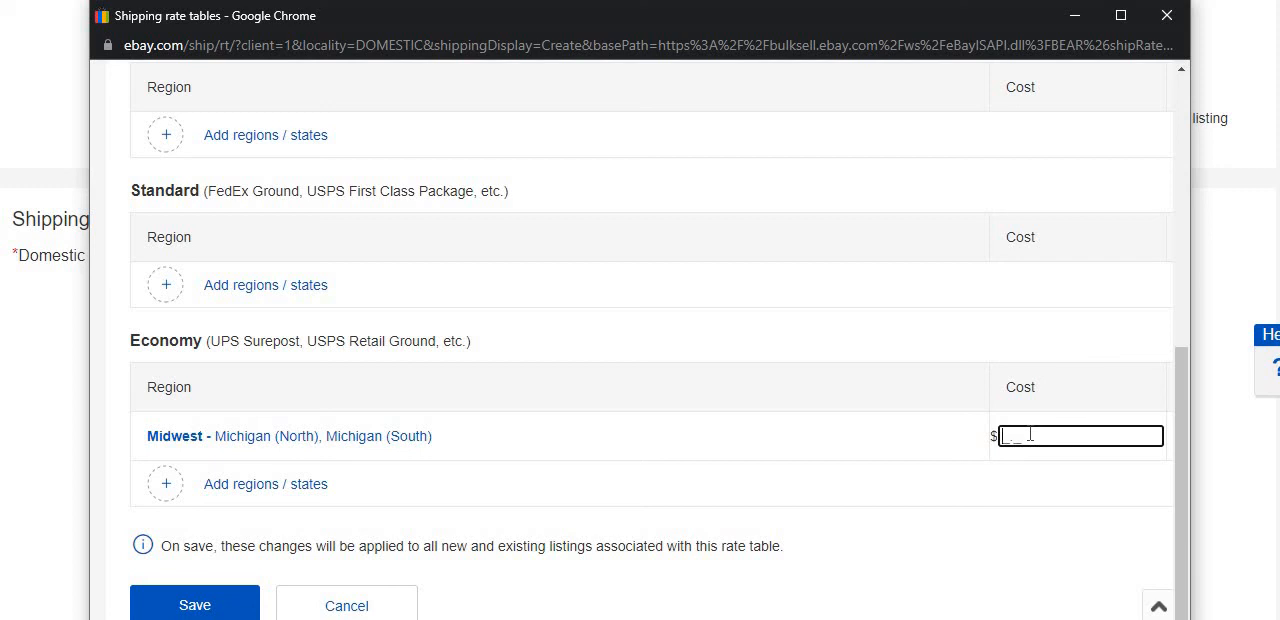
pyautogui.write('6.99')
pyautogui.click(232, 607)
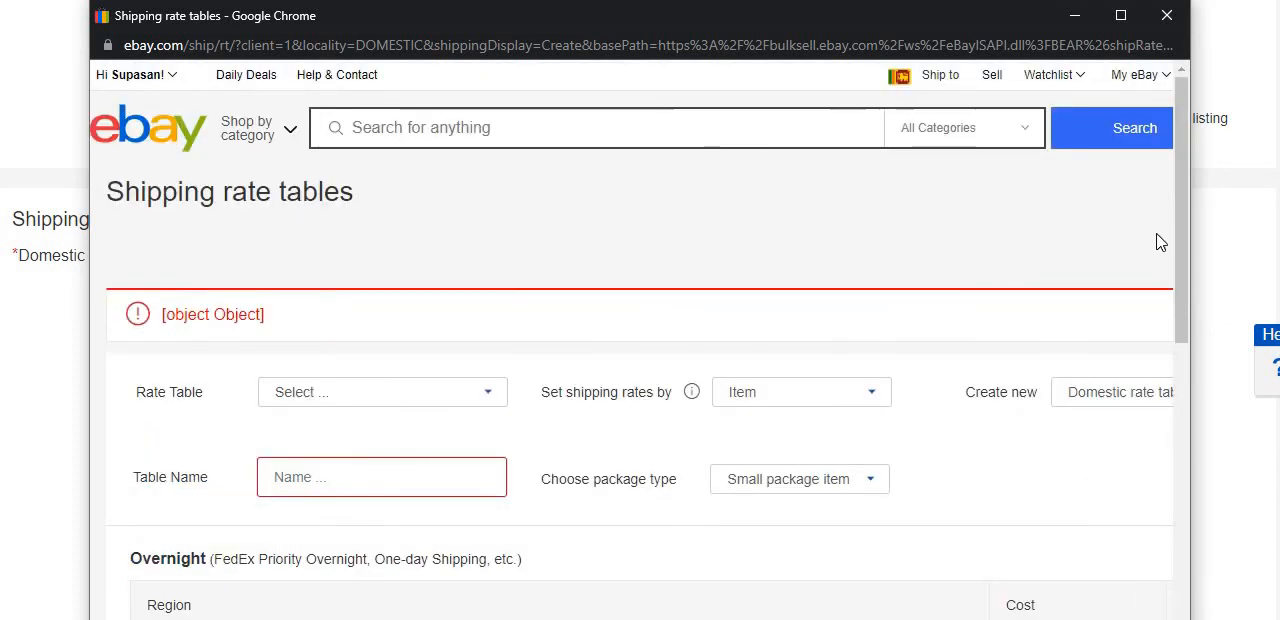
# Name the rate table ABC and try to save it again.
pyautogui.moveTo(1183, 237); pyautogui.dragTo(1174, 290)
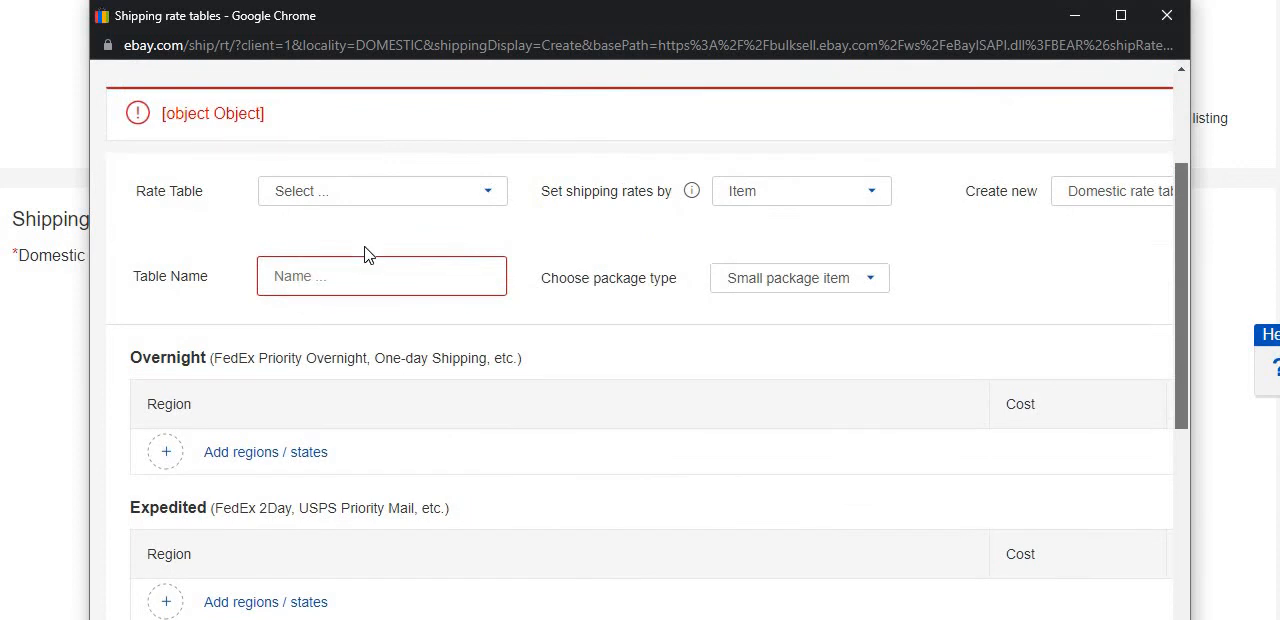
pyautogui.click(305, 286)
pyautogui.click(285, 262)
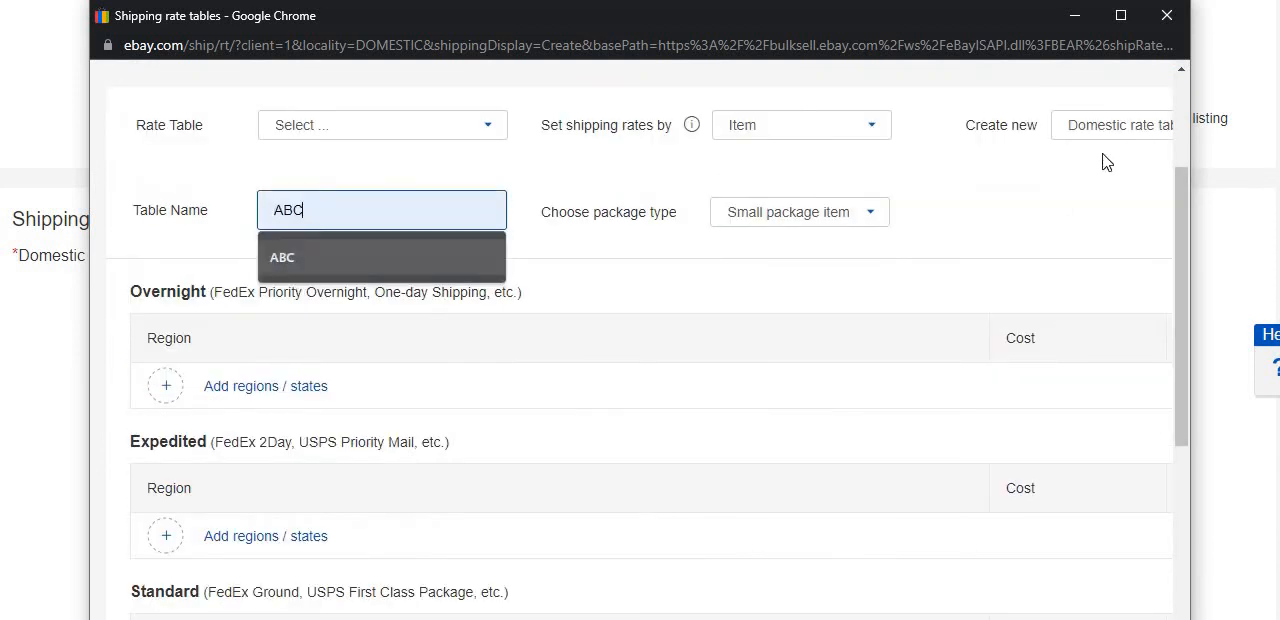
pyautogui.moveTo(1176, 232); pyautogui.dragTo(1180, 560)
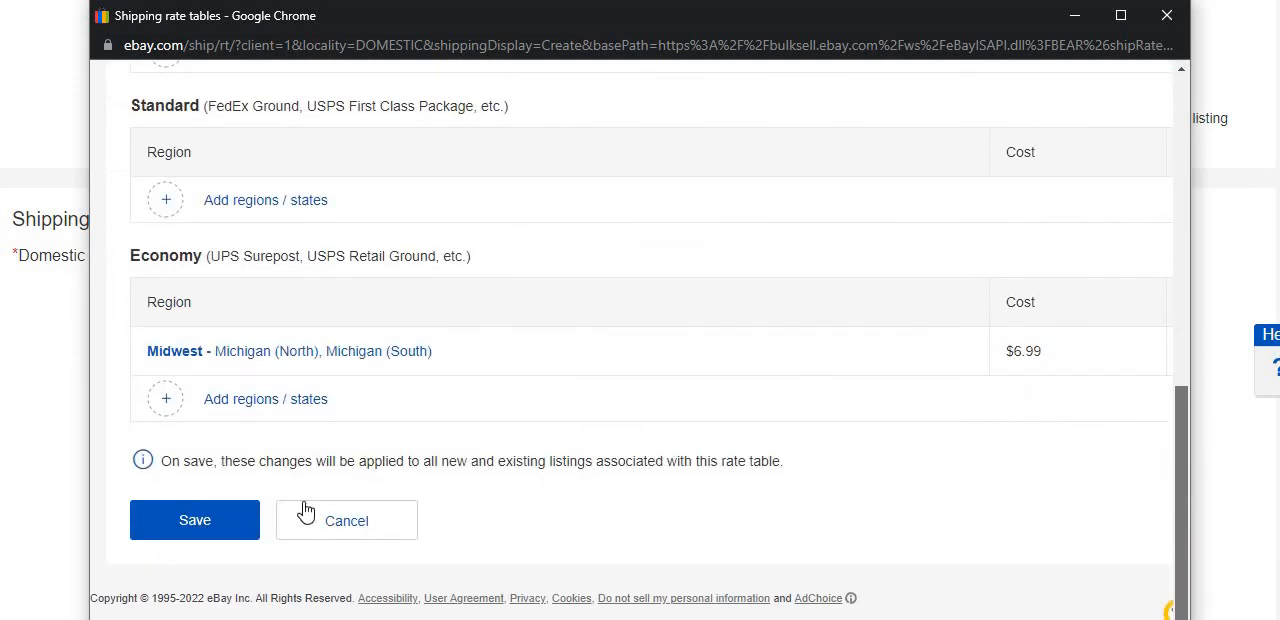
pyautogui.click(242, 522)
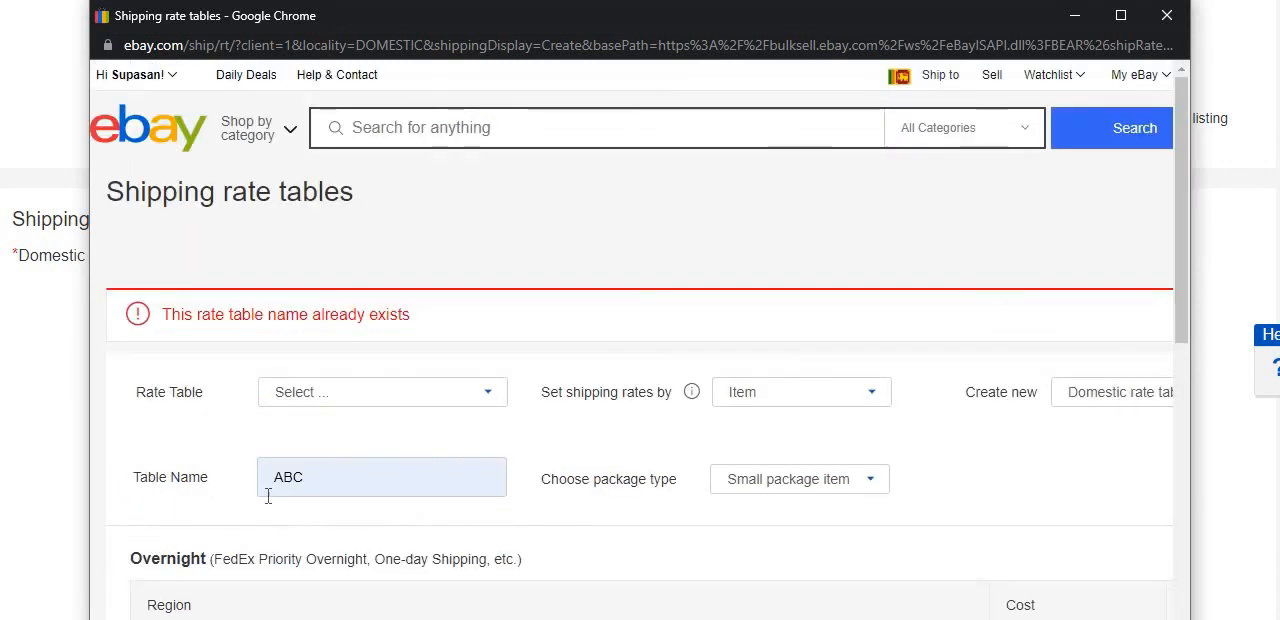
# Rename the domestic rate table as ABCD, save it and close the rate table form.
pyautogui.click(320, 482)
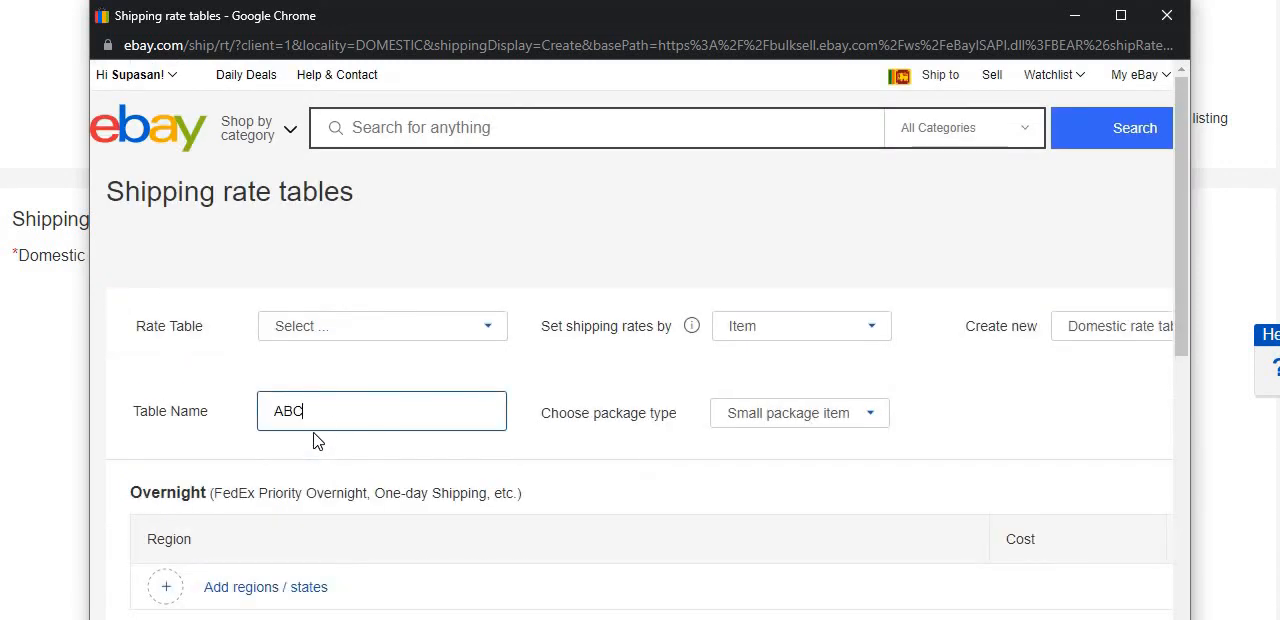
pyautogui.write('D')
pyautogui.scroll(-1, 1171, 275)
pyautogui.scroll(-5, 1169, 516)
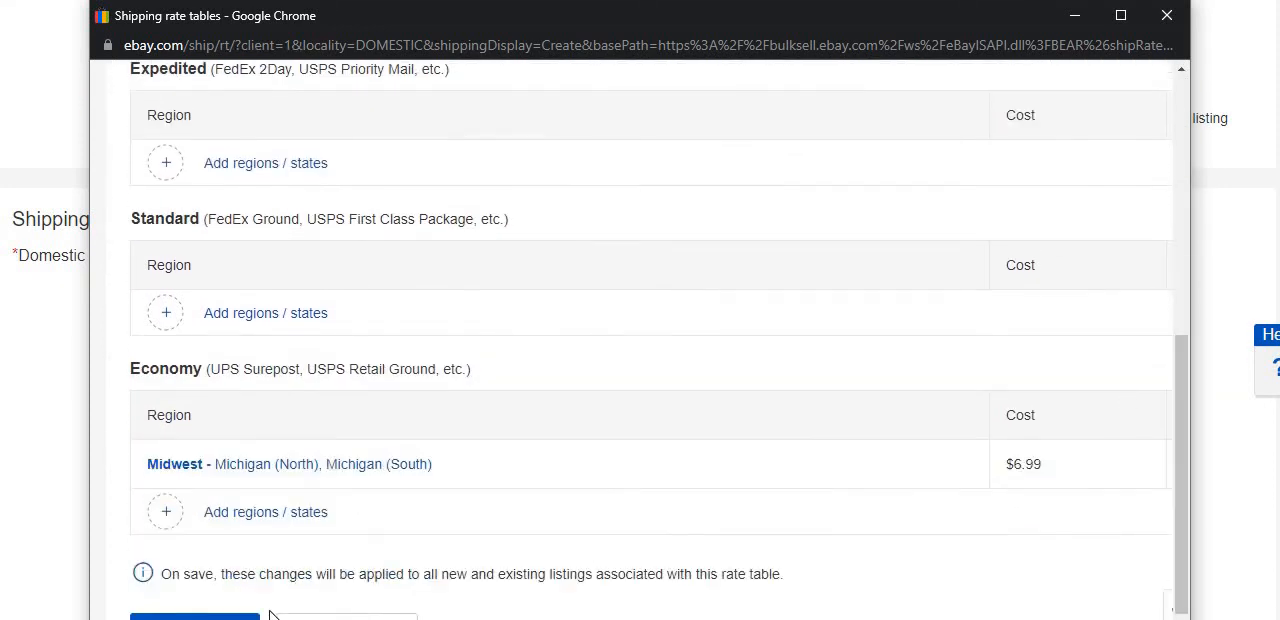
pyautogui.click(238, 617)
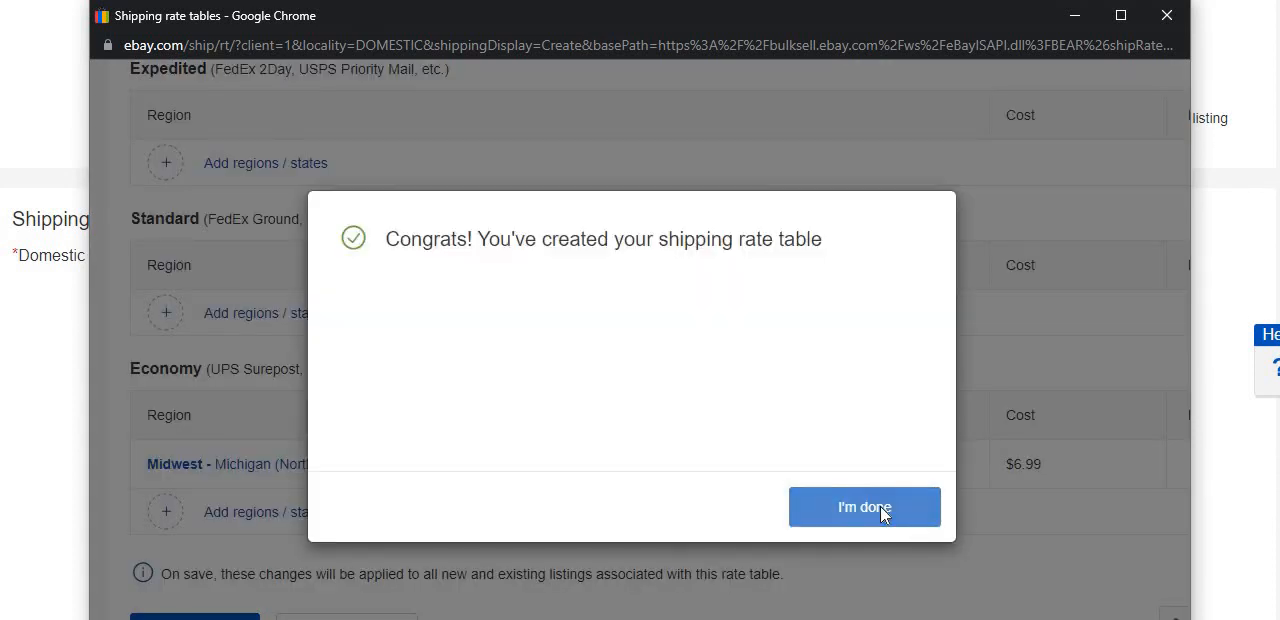
pyautogui.click(864, 507)
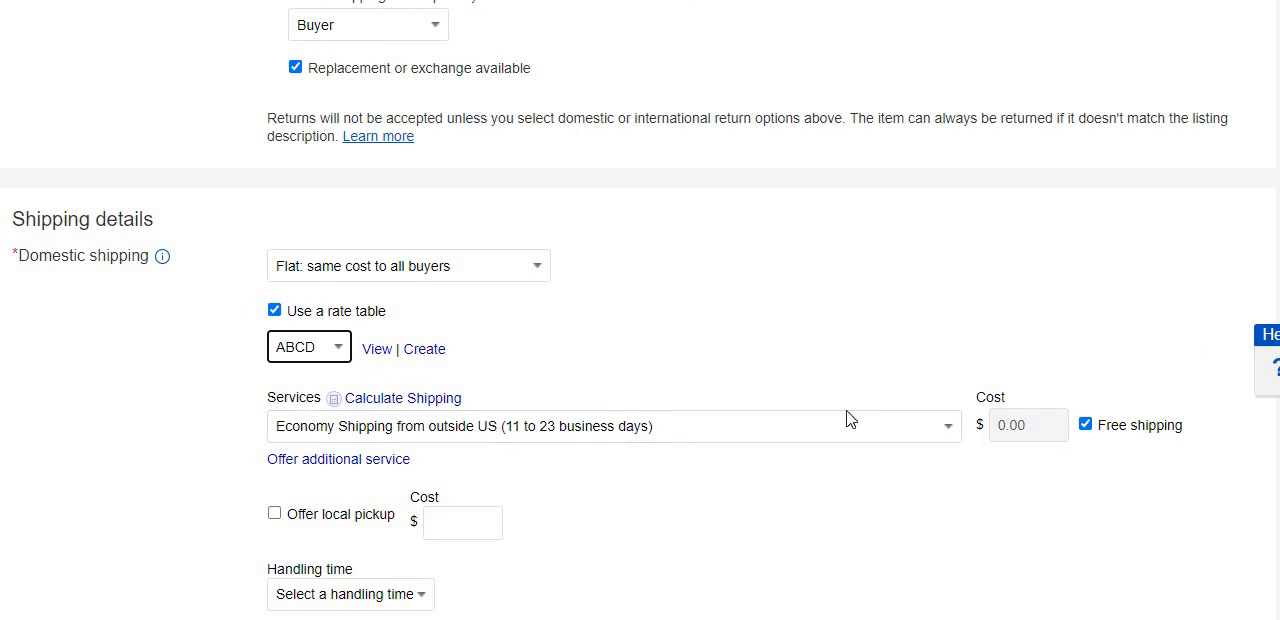
# Try a $5.99 cost for the economy shipping service instead of free shipping, and restore free shipping.
pyautogui.click(1085, 426)
pyautogui.doubleClick(995, 427)
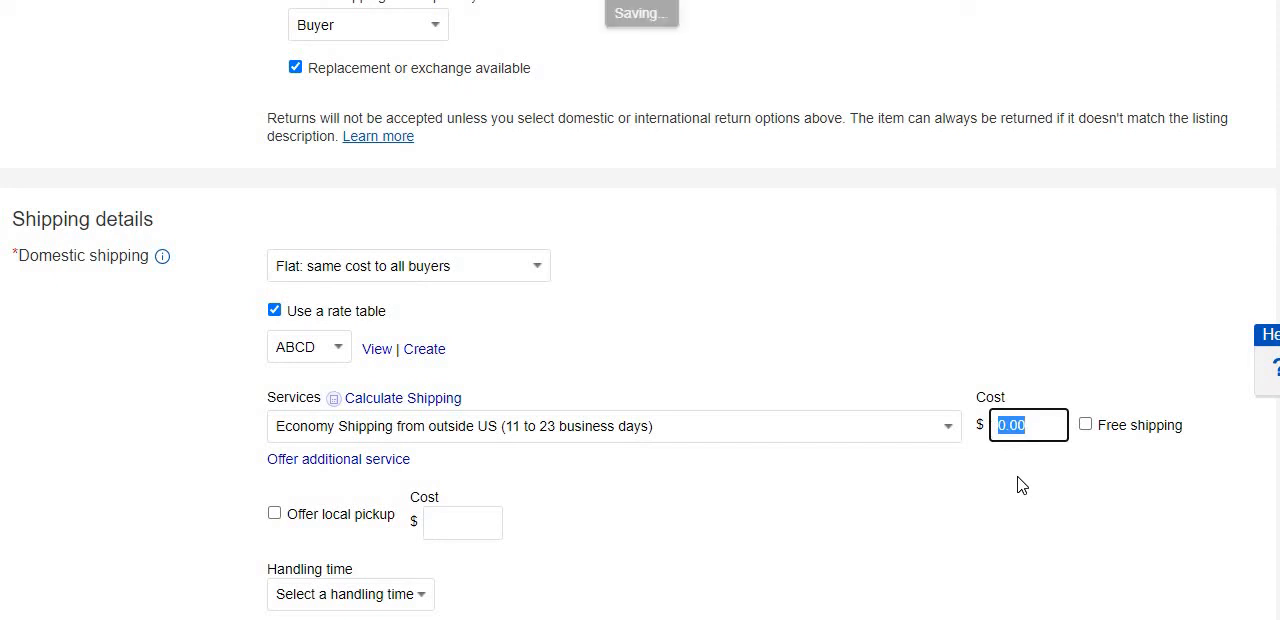
pyautogui.write('5')
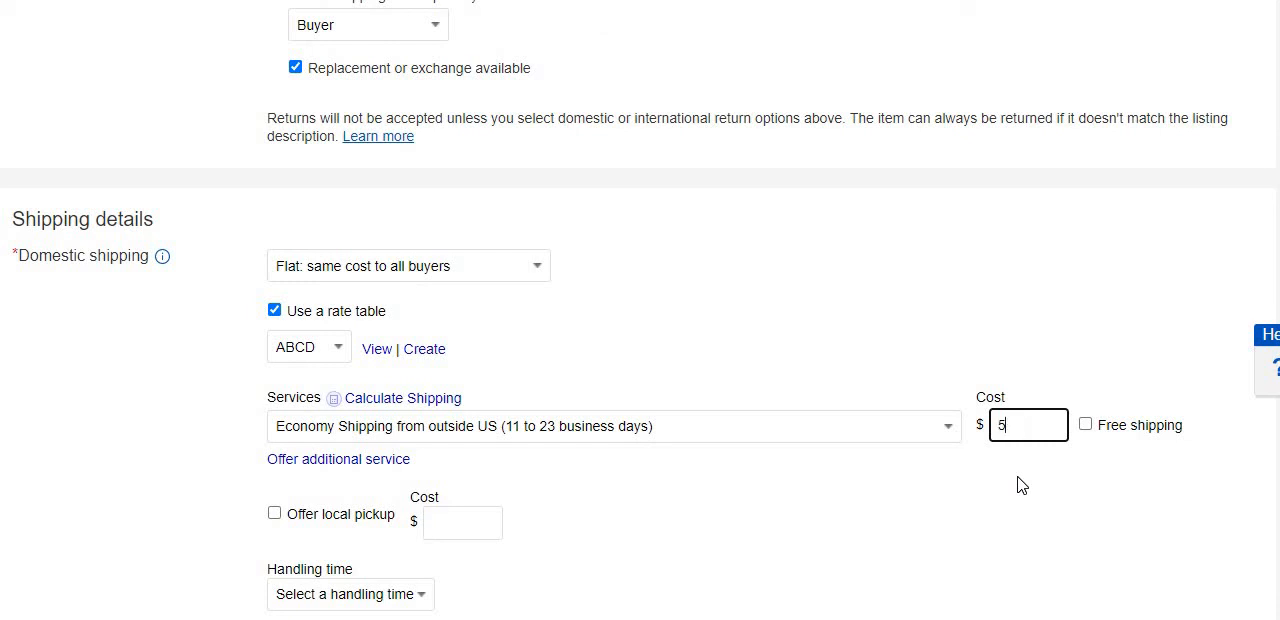
pyautogui.write('.99')
pyautogui.click(1022, 496)
pyautogui.click(1090, 425)
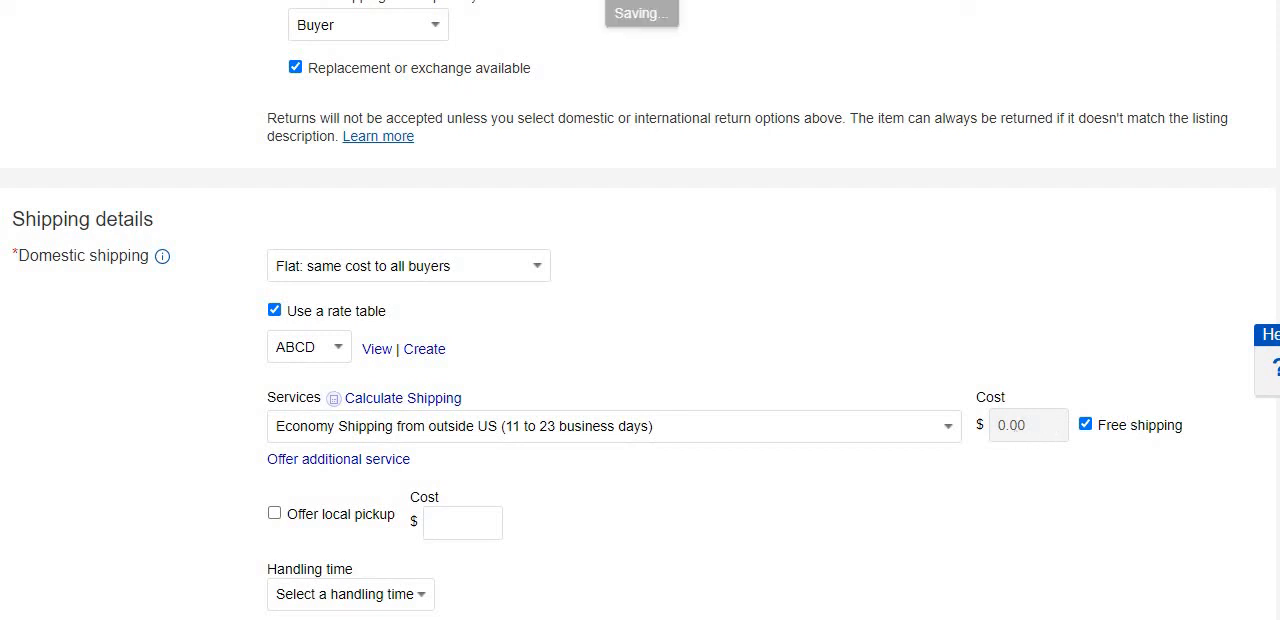
# Add Standard Shipping from outside US (5 to 10 business days) as a second domestic shipping service.
pyautogui.scroll(-1, 563, 249)
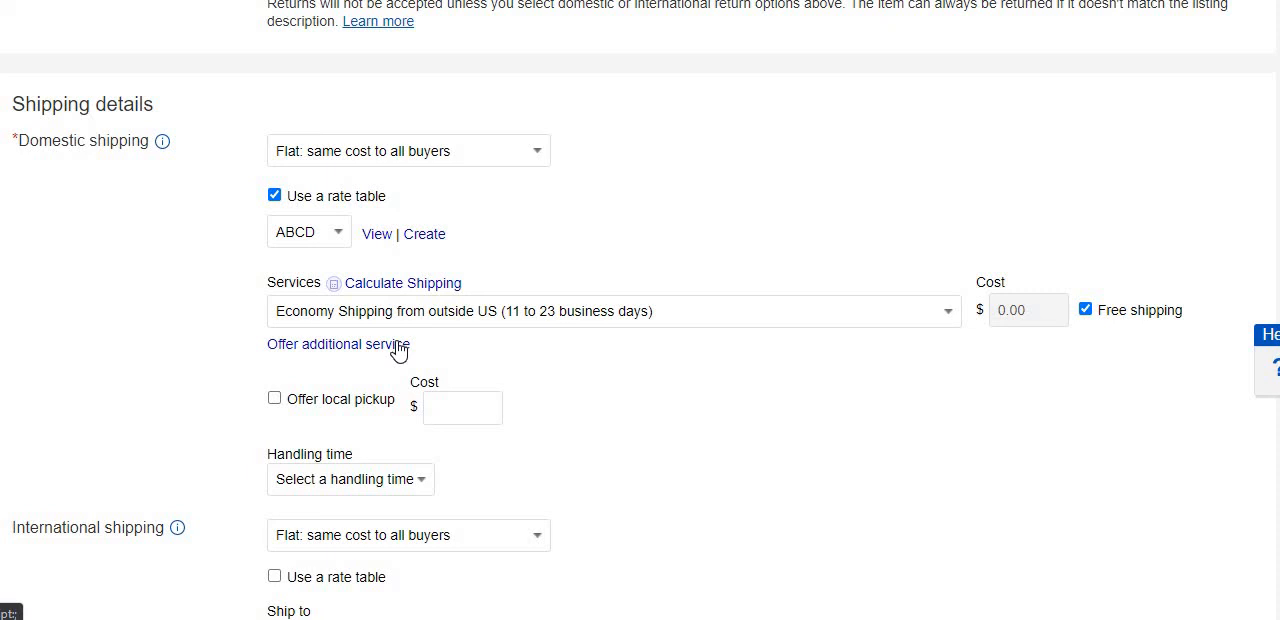
pyautogui.click(399, 347)
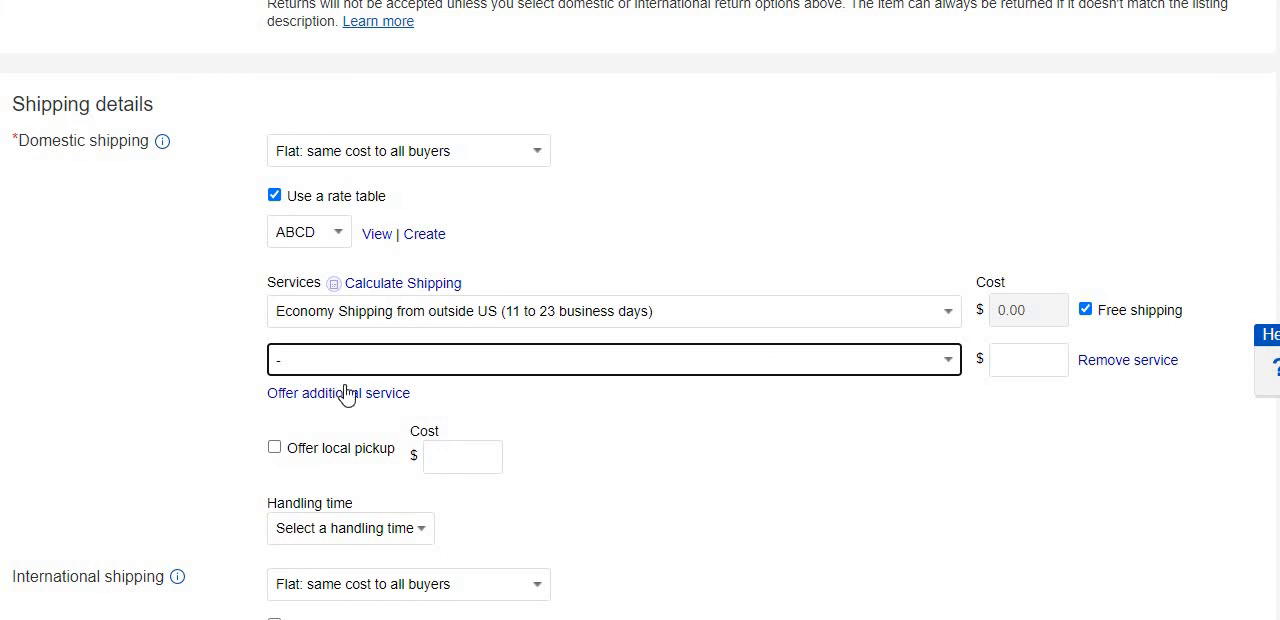
pyautogui.click(954, 364)
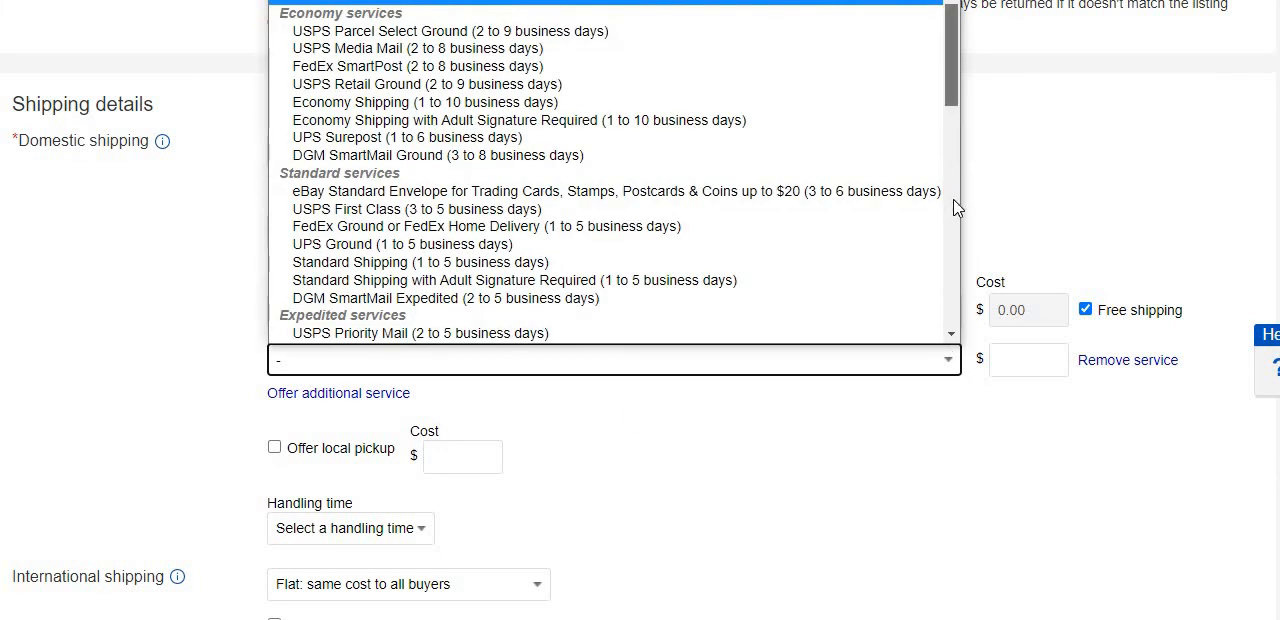
pyautogui.scroll(-5, 954, 254)
pyautogui.scroll(-5, 954, 254)
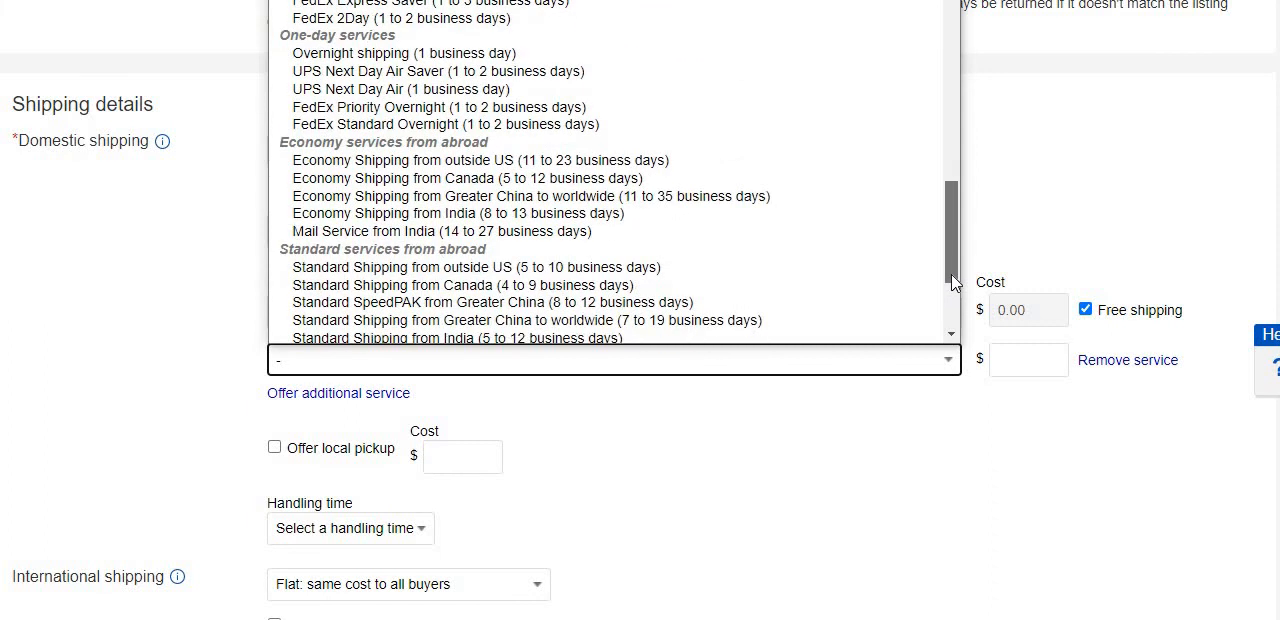
pyautogui.scroll(-1, 954, 288)
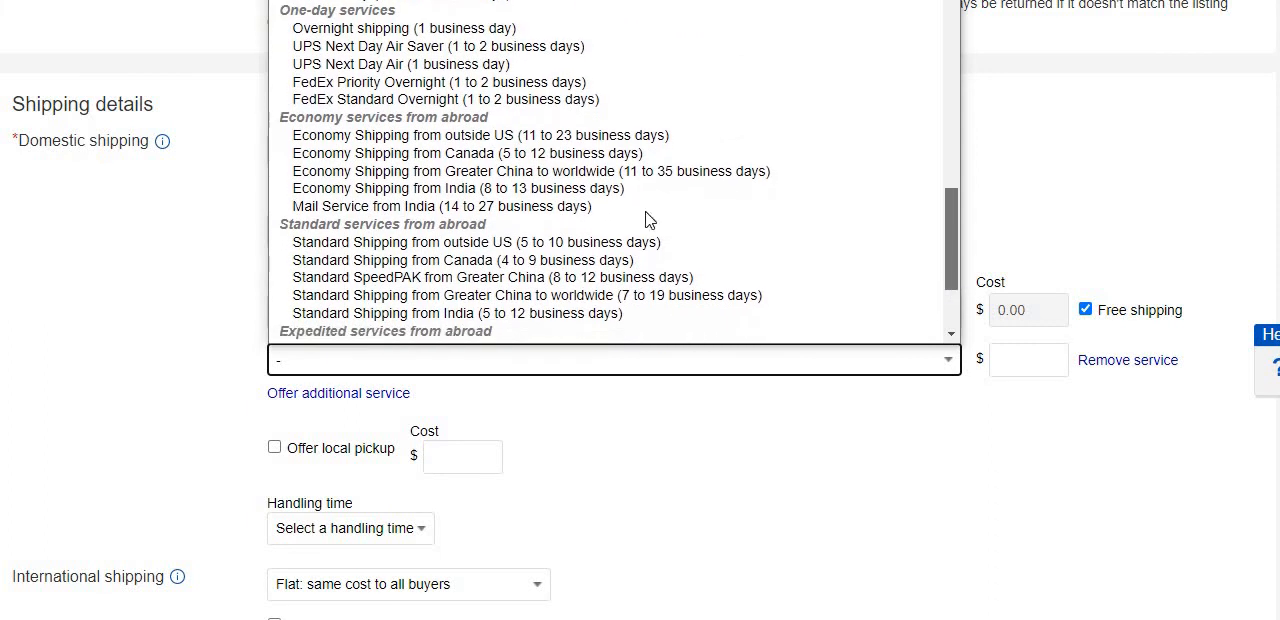
pyautogui.click(330, 240)
pyautogui.click(648, 412)
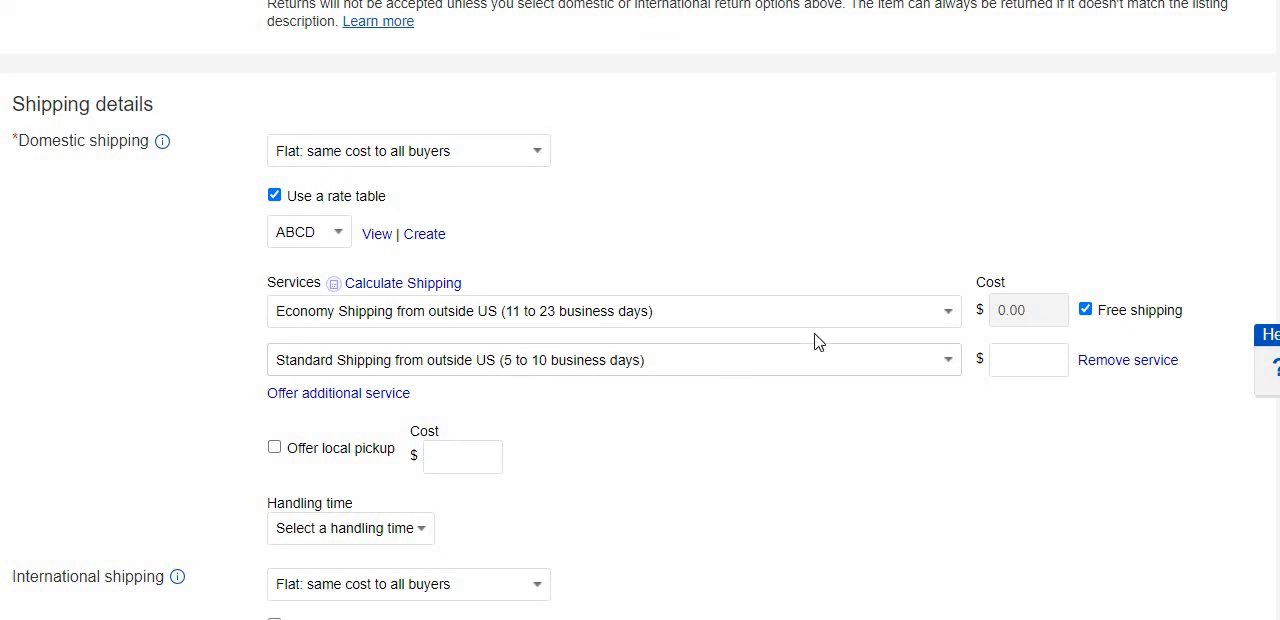
# Set the cost of the domestic Standard Shipping from outside US service to $13.99.
pyautogui.click(1041, 362)
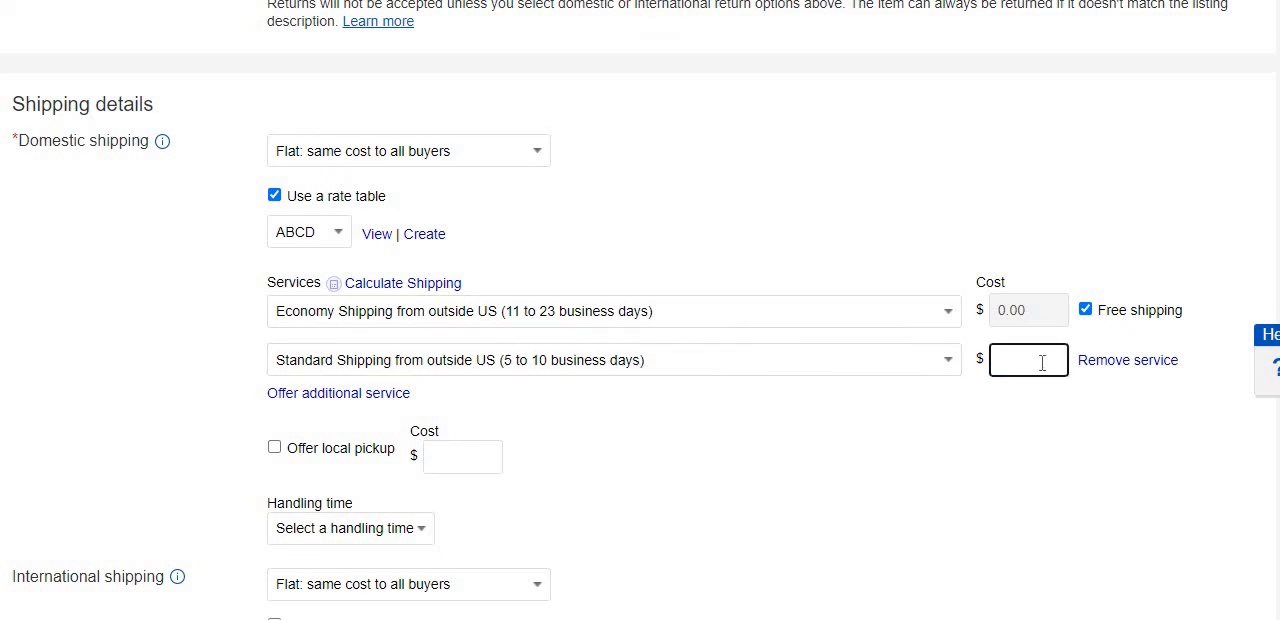
pyautogui.write('13.99')
pyautogui.click(676, 385)
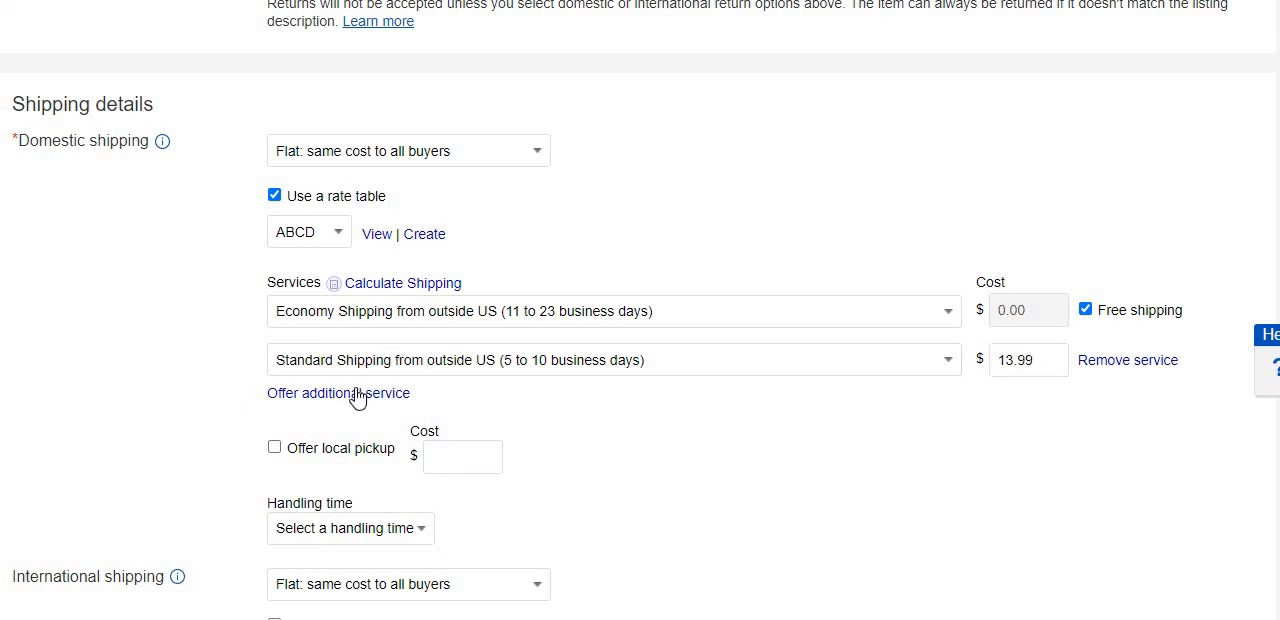
# Add Expedited Shipping from outside US (1 to 4 business days) as a third domestic shipping service.
pyautogui.click(358, 395)
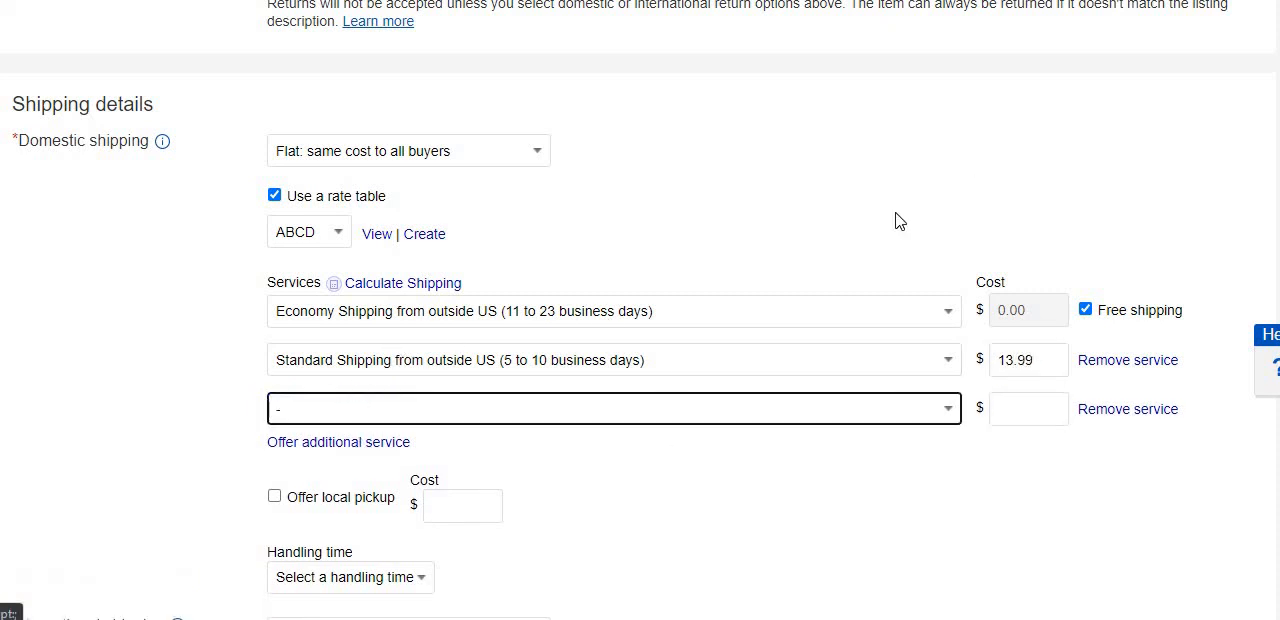
pyautogui.click(946, 411)
pyautogui.scroll(-3, 953, 317)
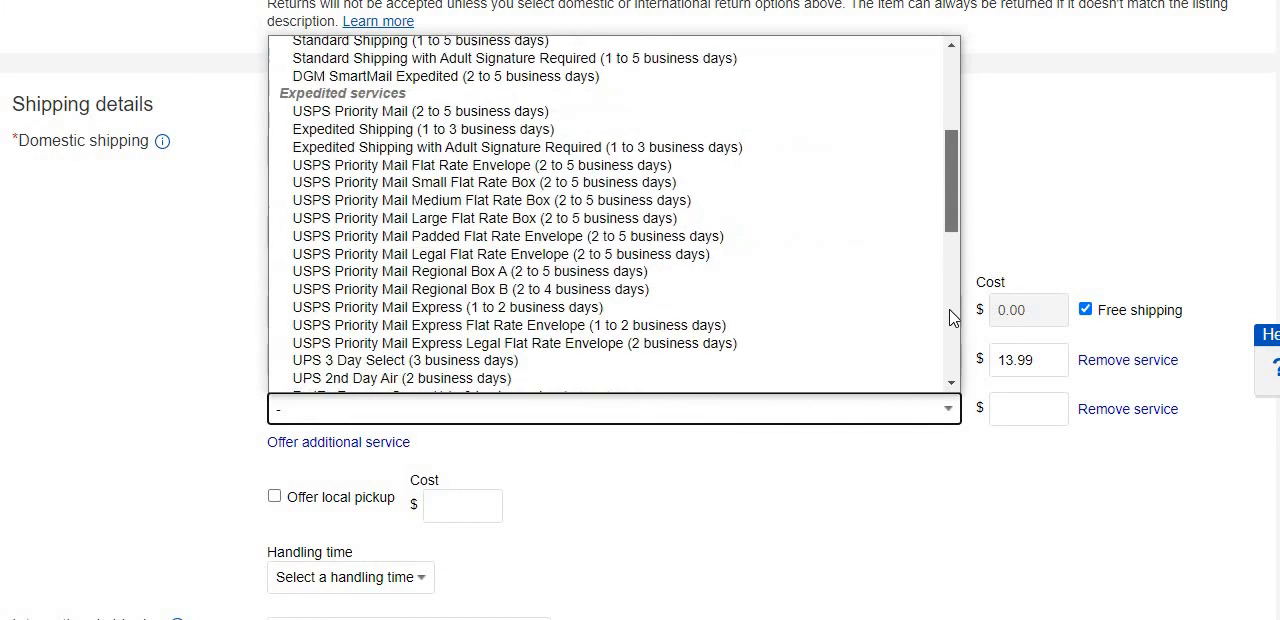
pyautogui.scroll(-5, 953, 317)
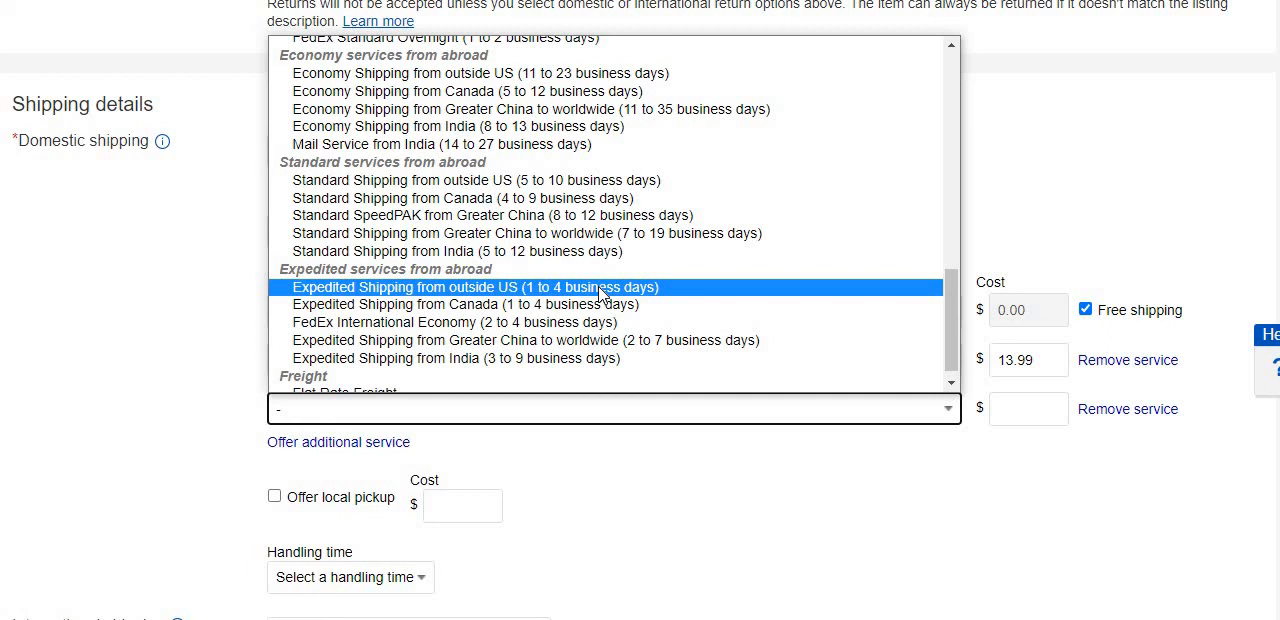
pyautogui.click(600, 288)
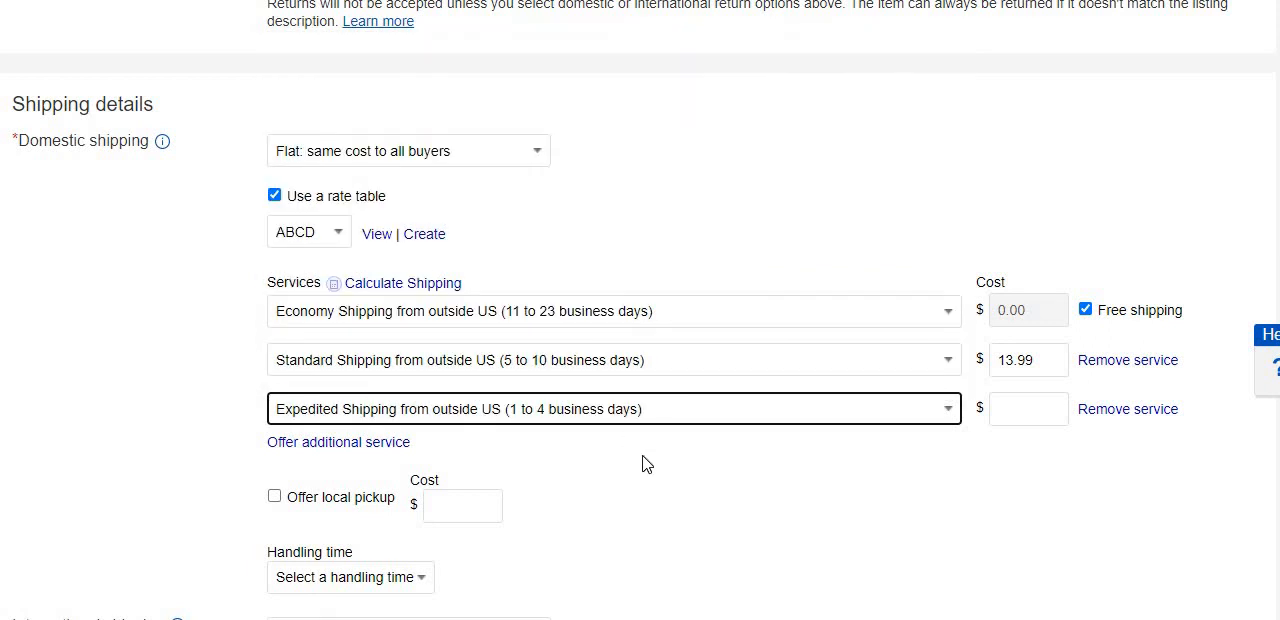
pyautogui.click(645, 463)
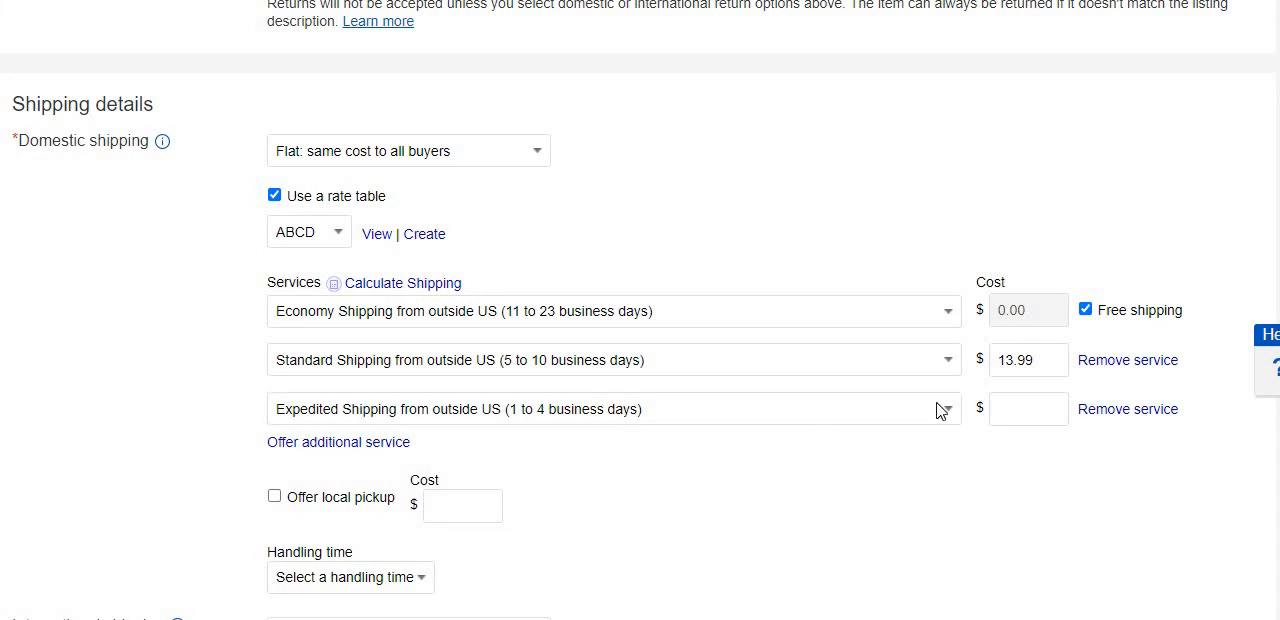
# Set the cost of the domestic Expedited Shipping from outside US service to $24.99.
pyautogui.click(1024, 410)
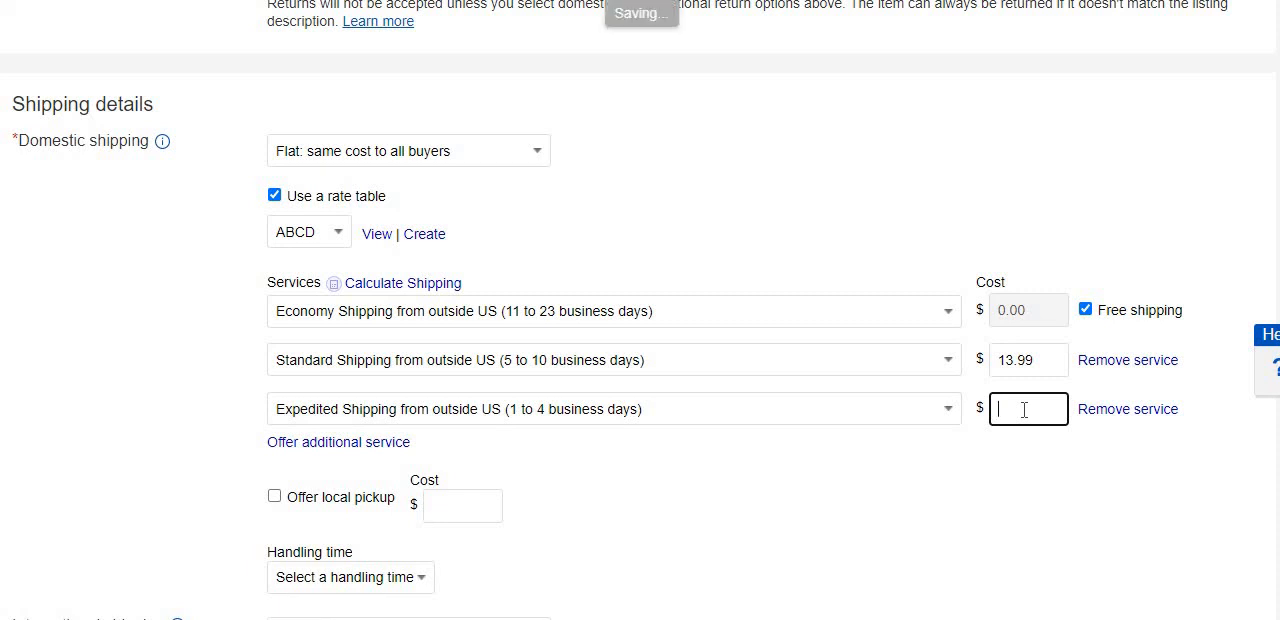
pyautogui.write('2')
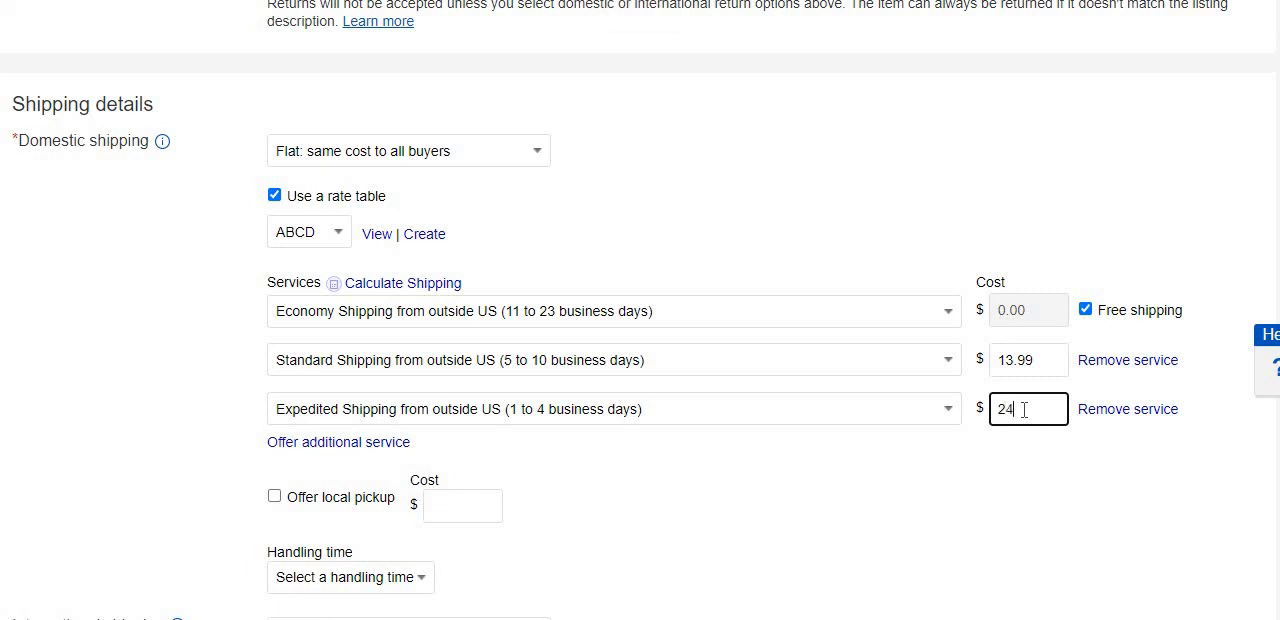
pyautogui.write('4.99')
pyautogui.click(968, 472)
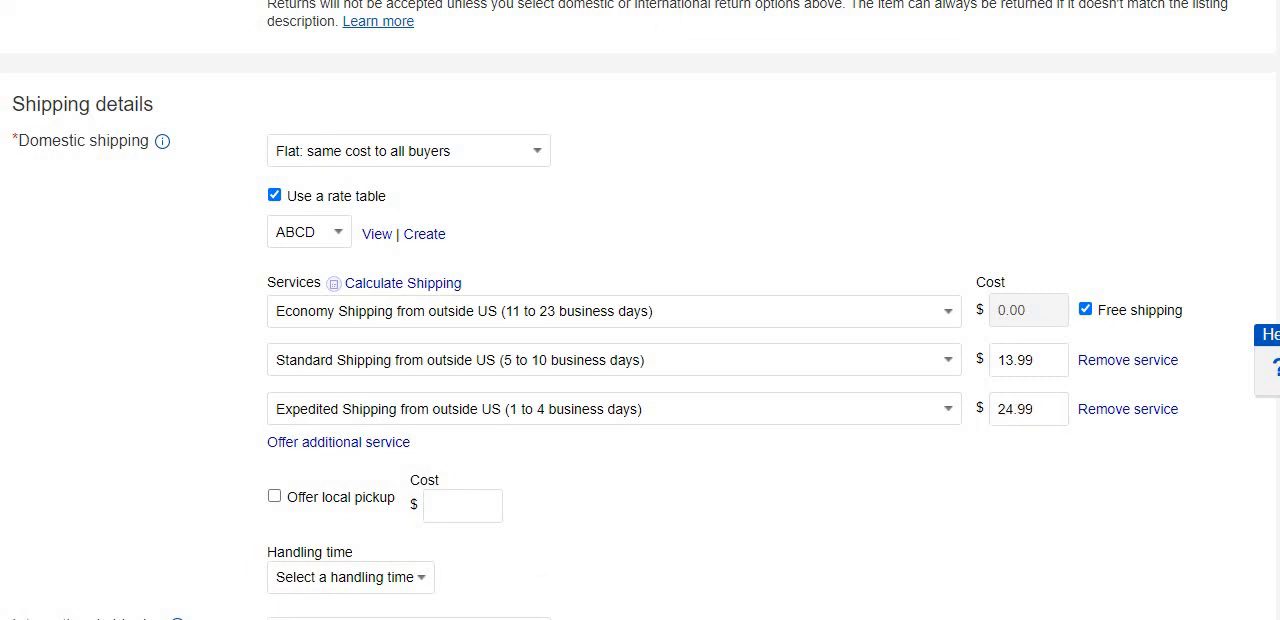
# Set the domestic shipping handling time to 5 business days.
pyautogui.scroll(-1, 640, 310)
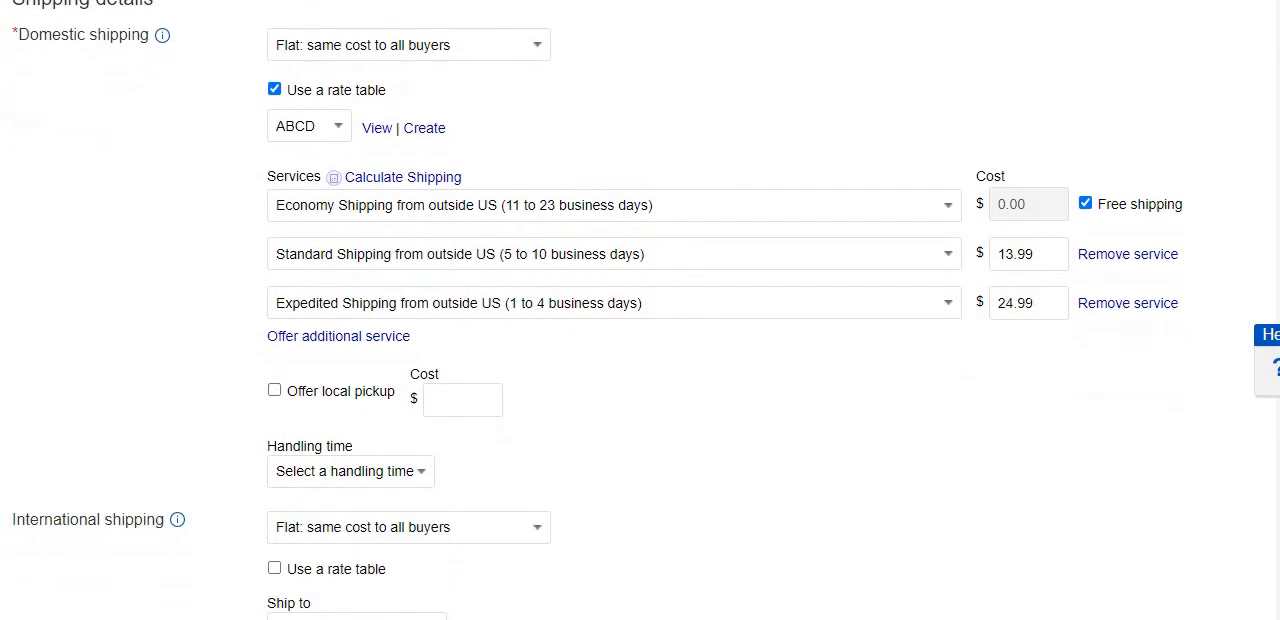
pyautogui.click(383, 480)
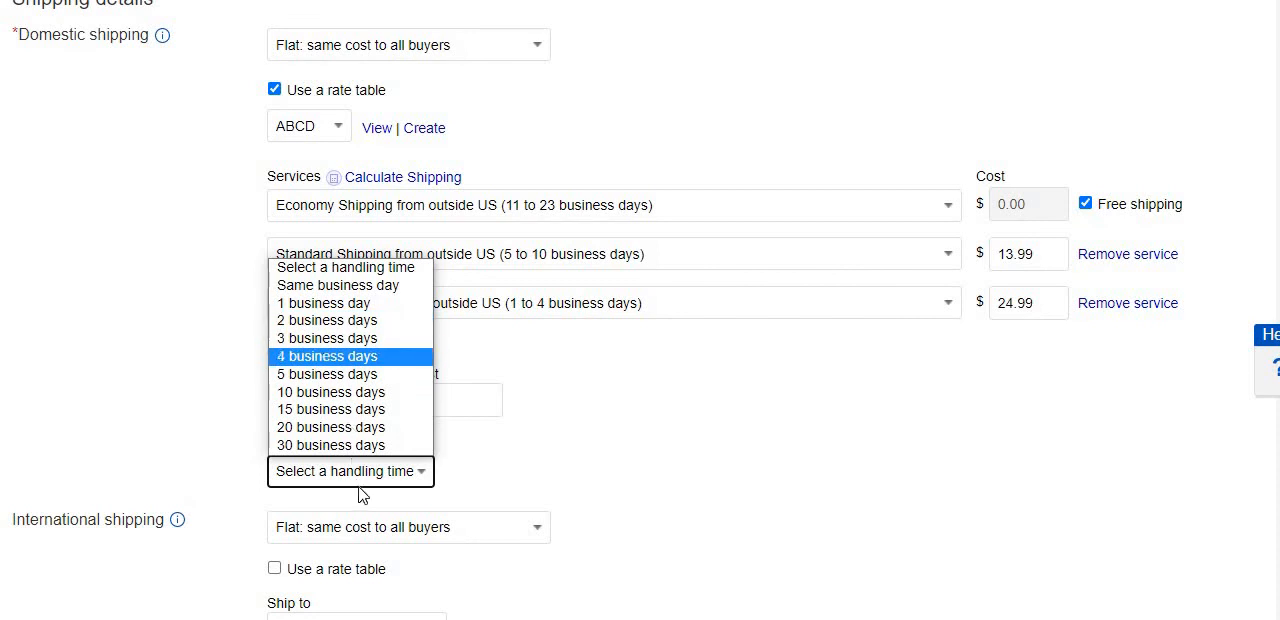
pyautogui.click(370, 374)
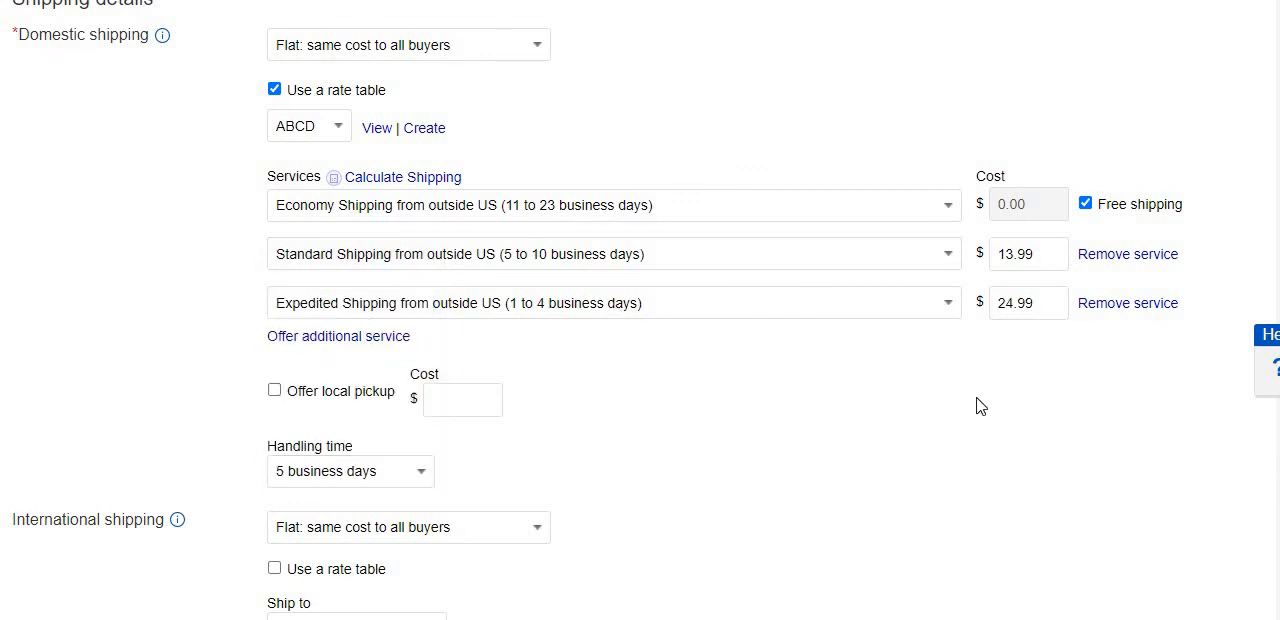
# Keep the flat cost for international shipping, enable its rate table and open the form for creating a new one.
pyautogui.scroll(-2, 640, 310)
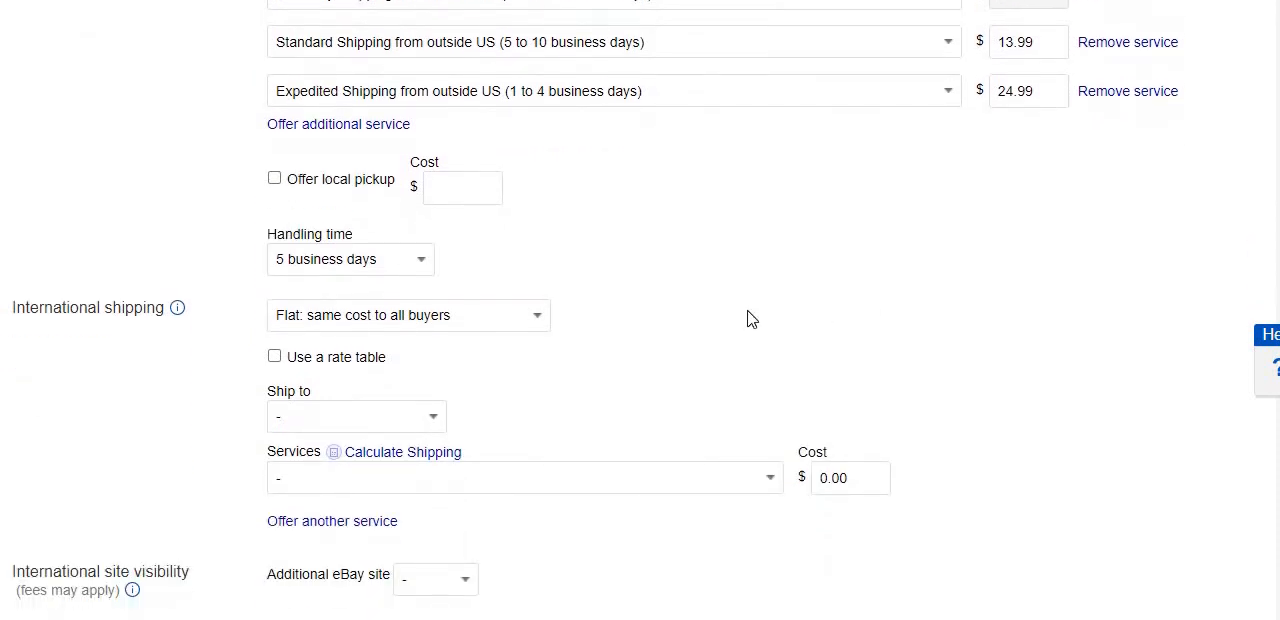
pyautogui.click(465, 322)
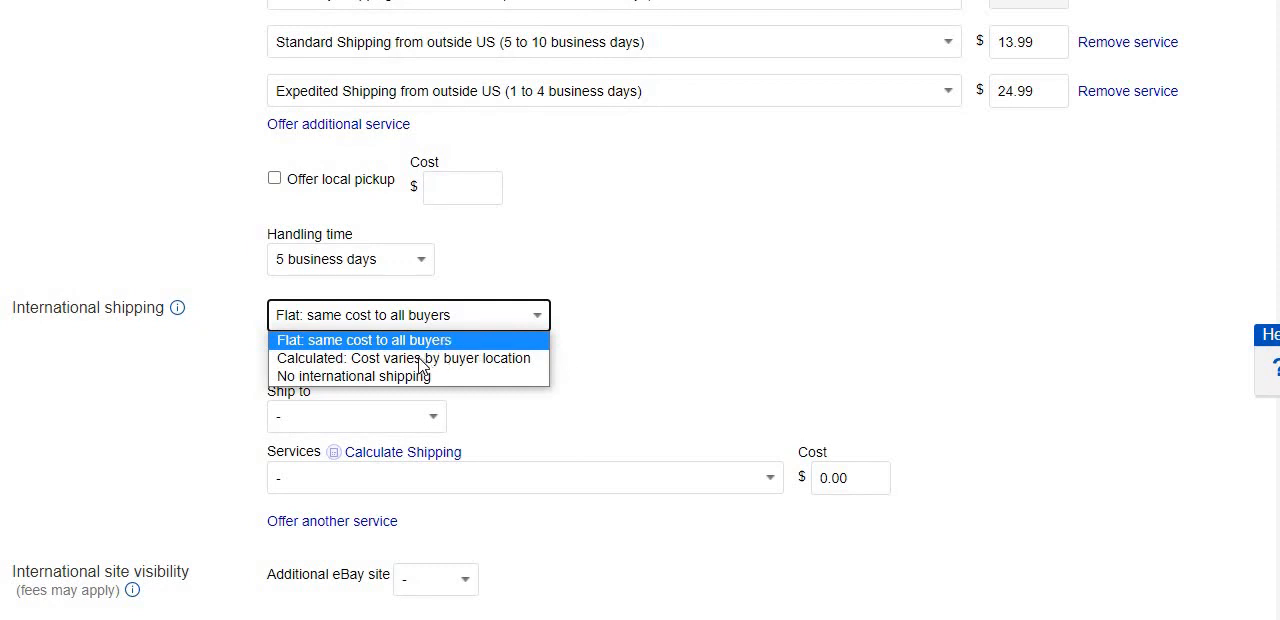
pyautogui.click(685, 391)
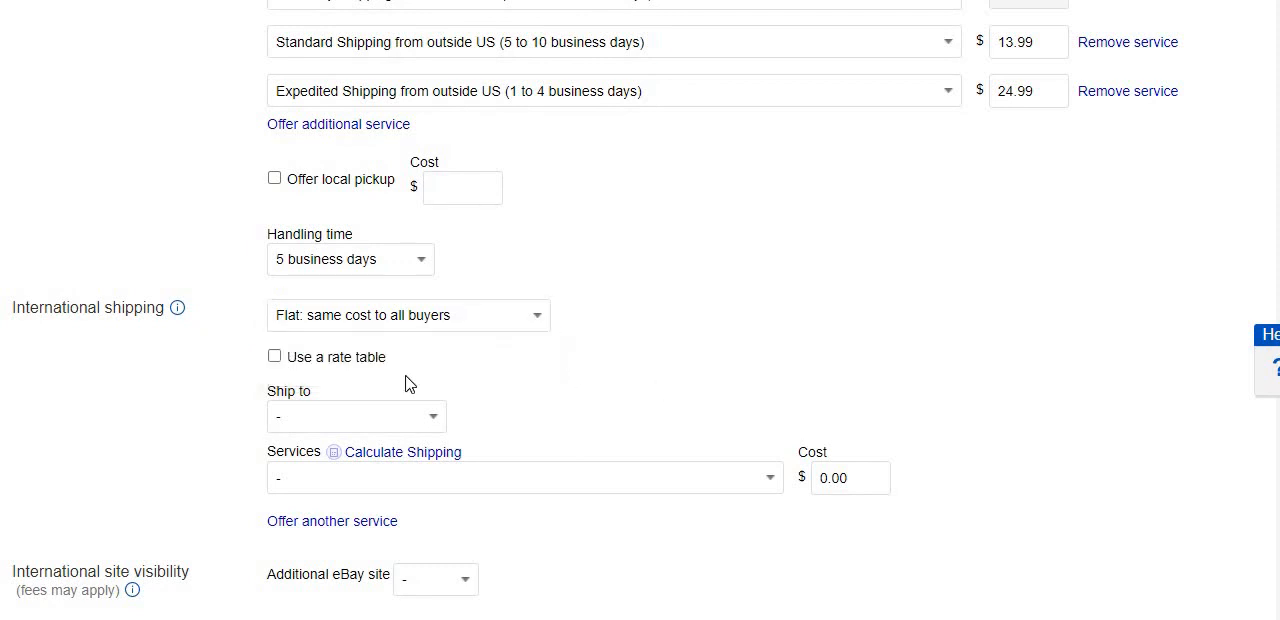
pyautogui.click(275, 358)
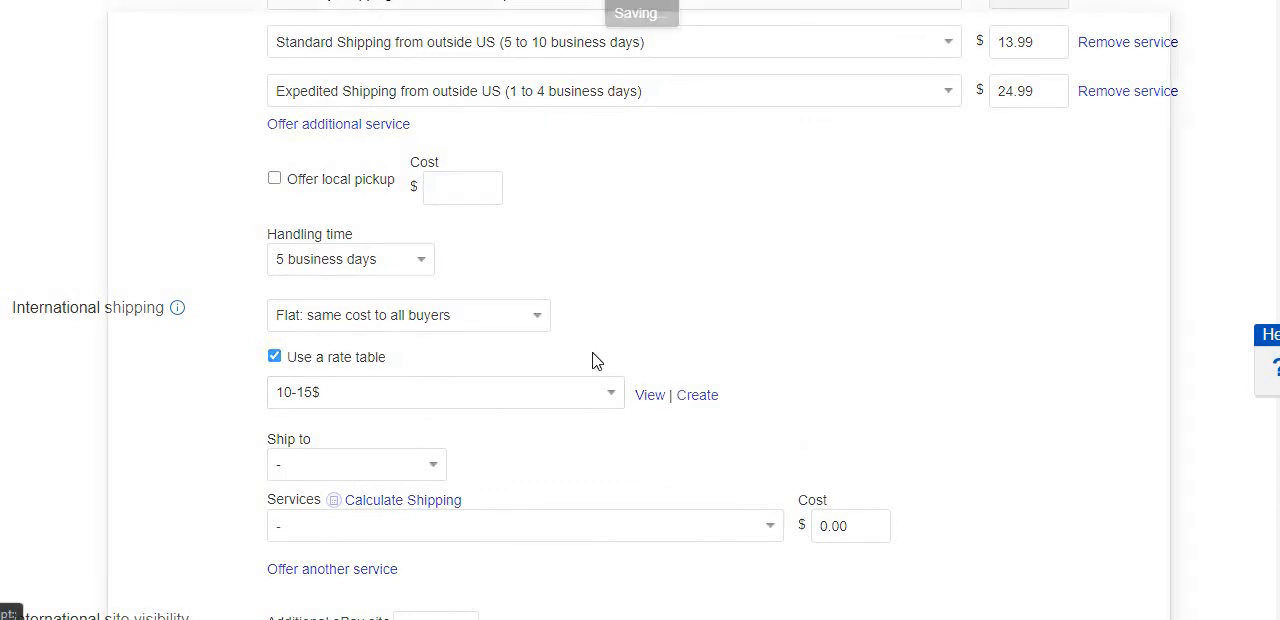
pyautogui.click(697, 394)
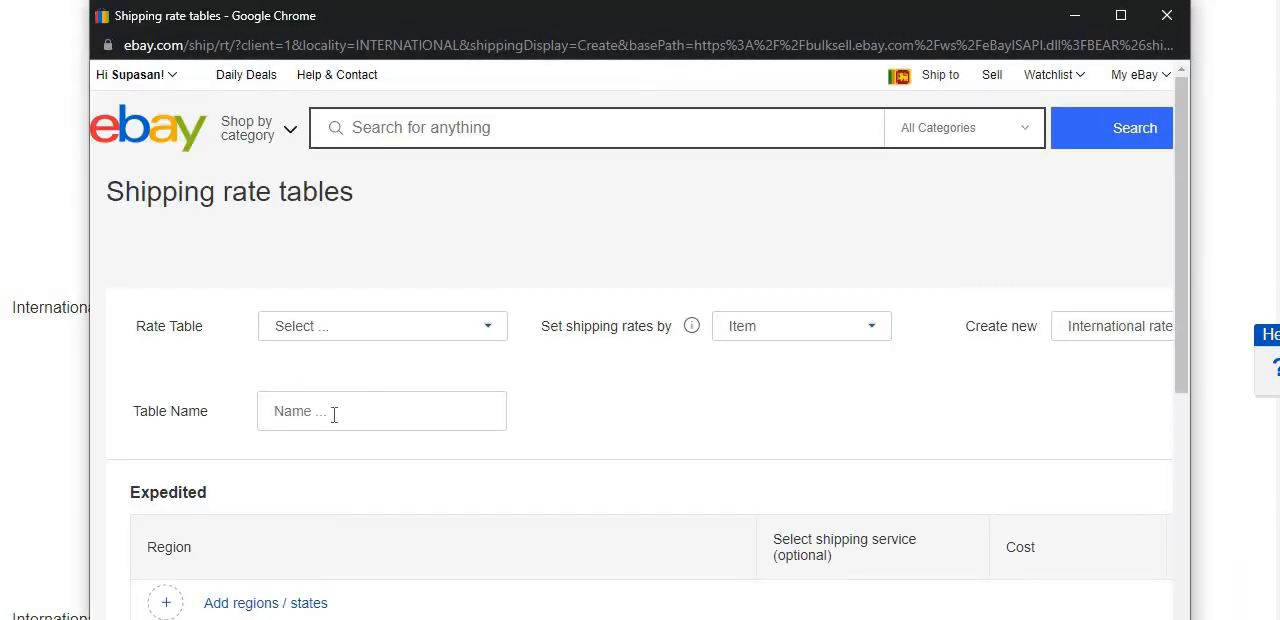
# Name the new international rate table ABCDE.
pyautogui.click(334, 414)
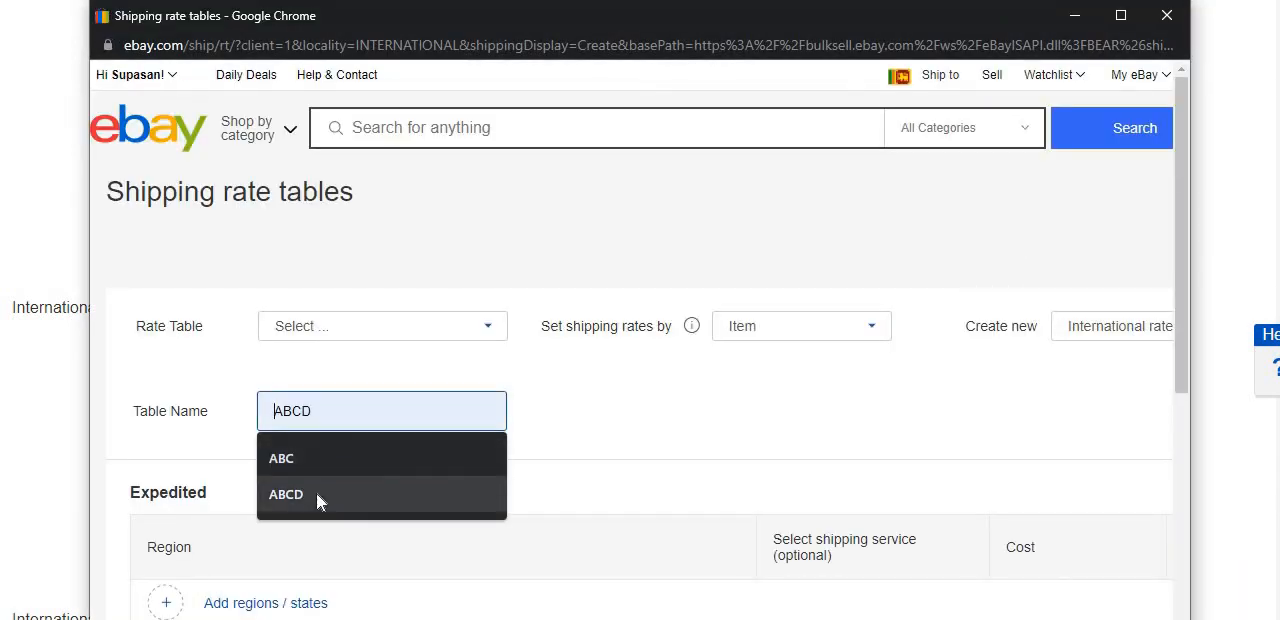
pyautogui.click(316, 494)
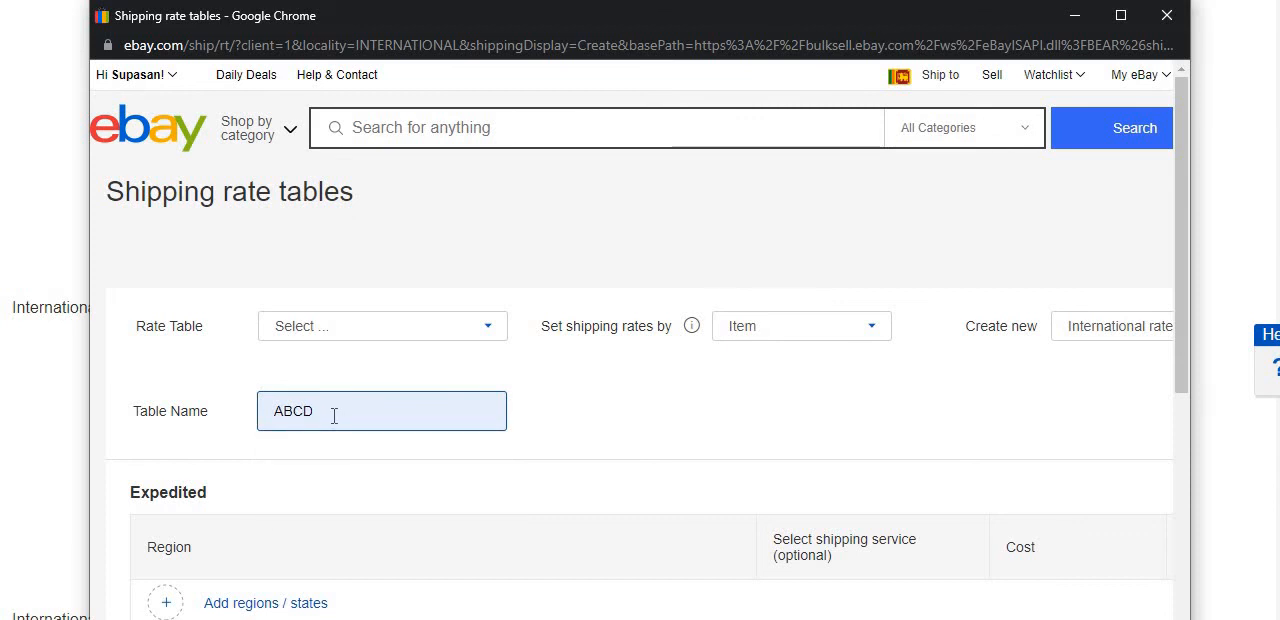
pyautogui.write('E')
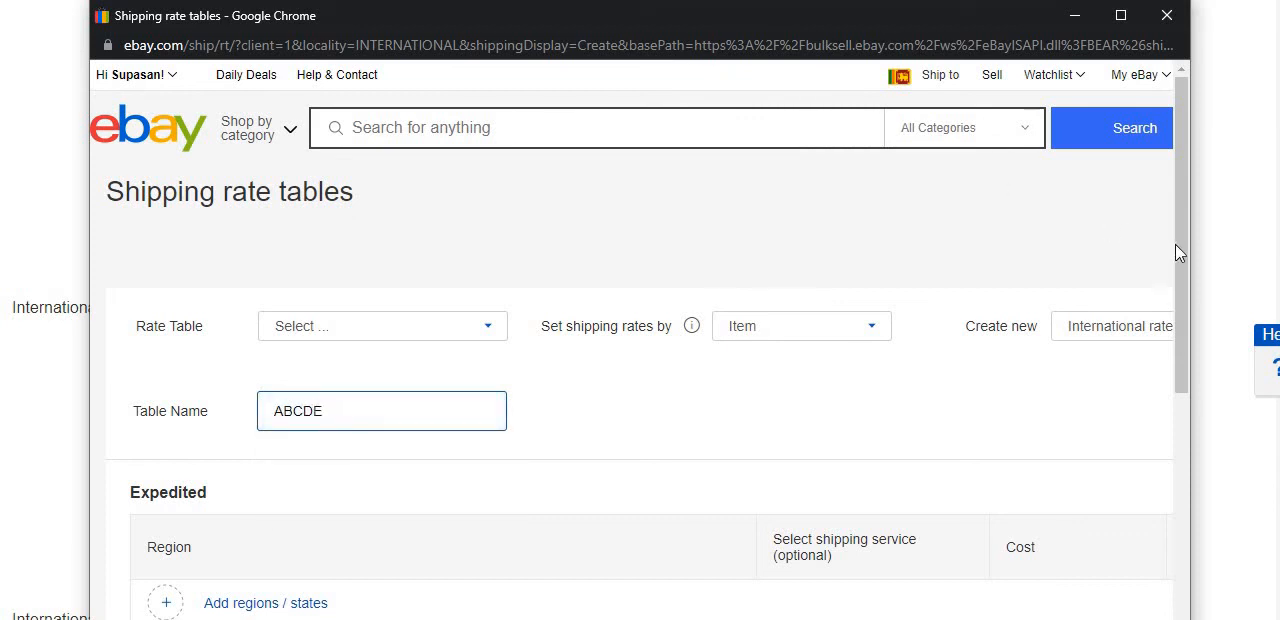
pyautogui.scroll(-2, 1172, 345)
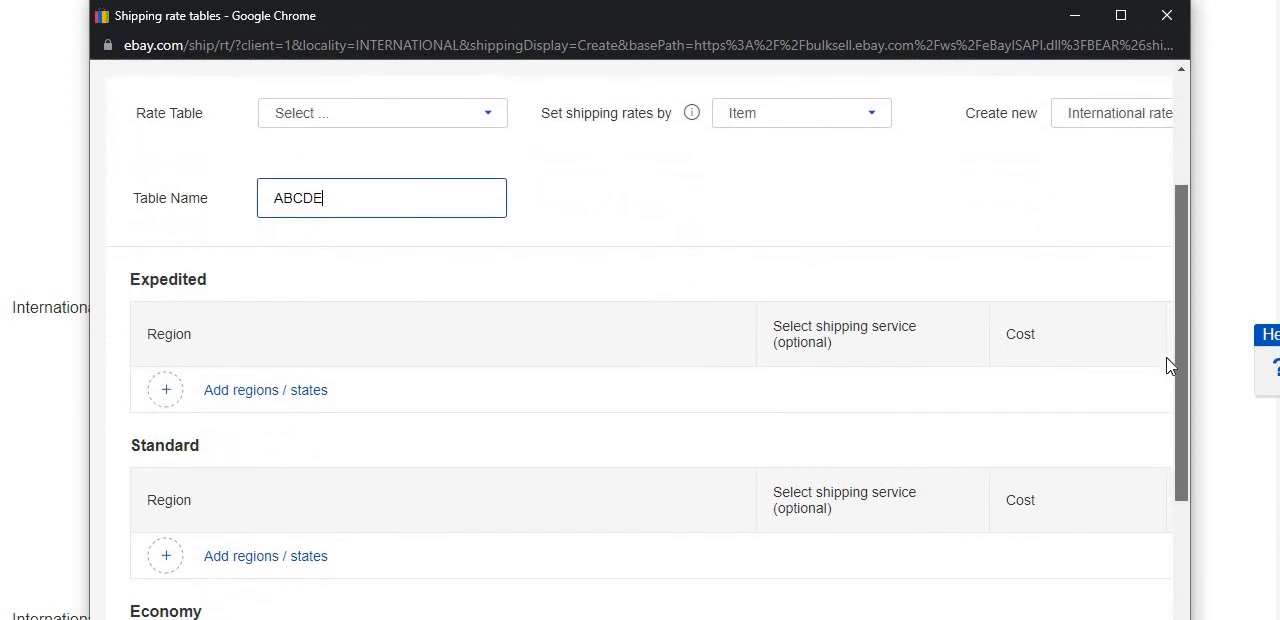
# Add Finland, under Europe (including UK), as a region for the Economy service in the international rate table.
pyautogui.scroll(-3, 1168, 400)
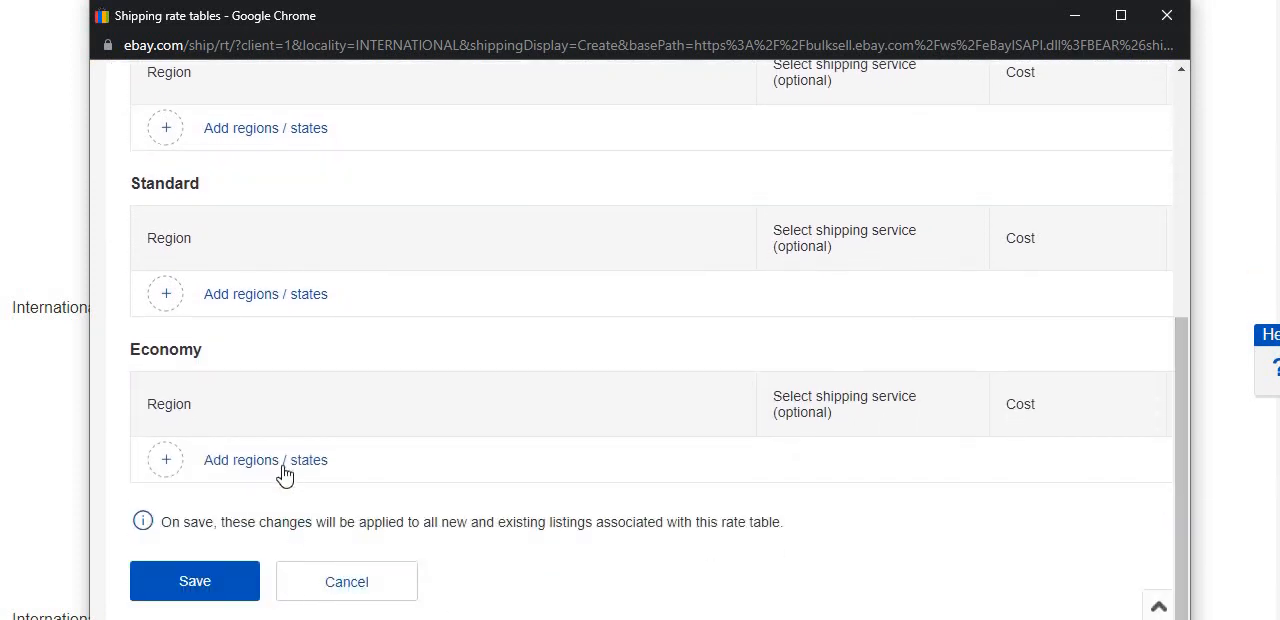
pyautogui.click(281, 463)
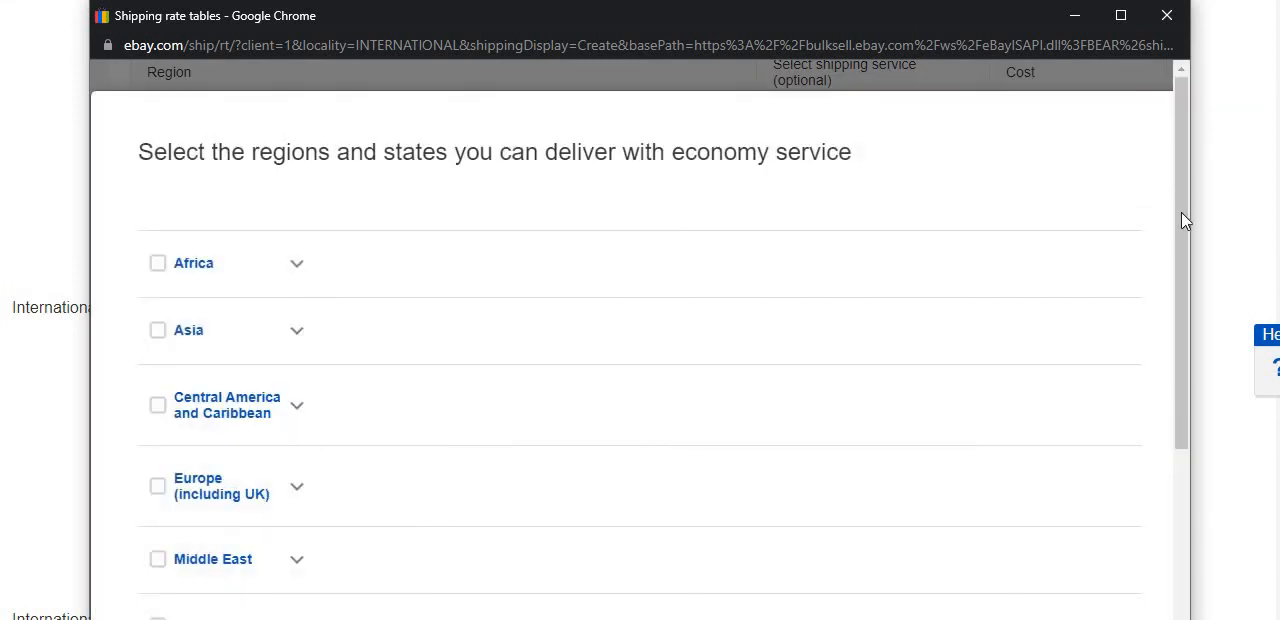
pyautogui.moveTo(1179, 266); pyautogui.dragTo(1040, 320)
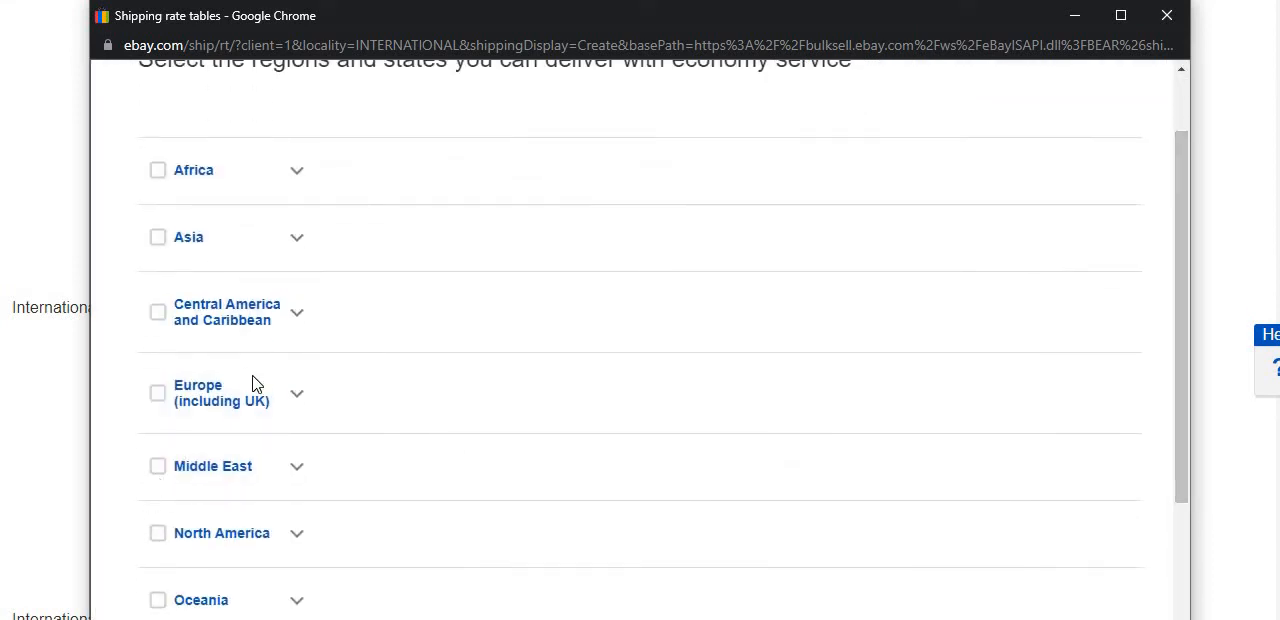
pyautogui.click(295, 398)
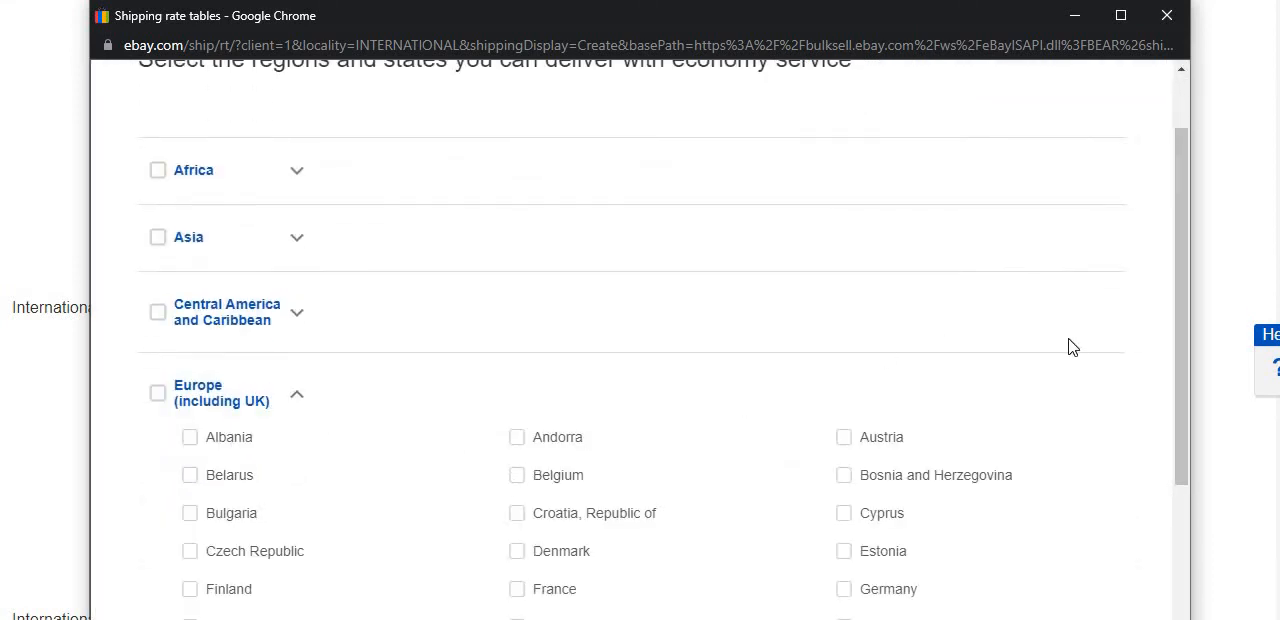
pyautogui.click(193, 597)
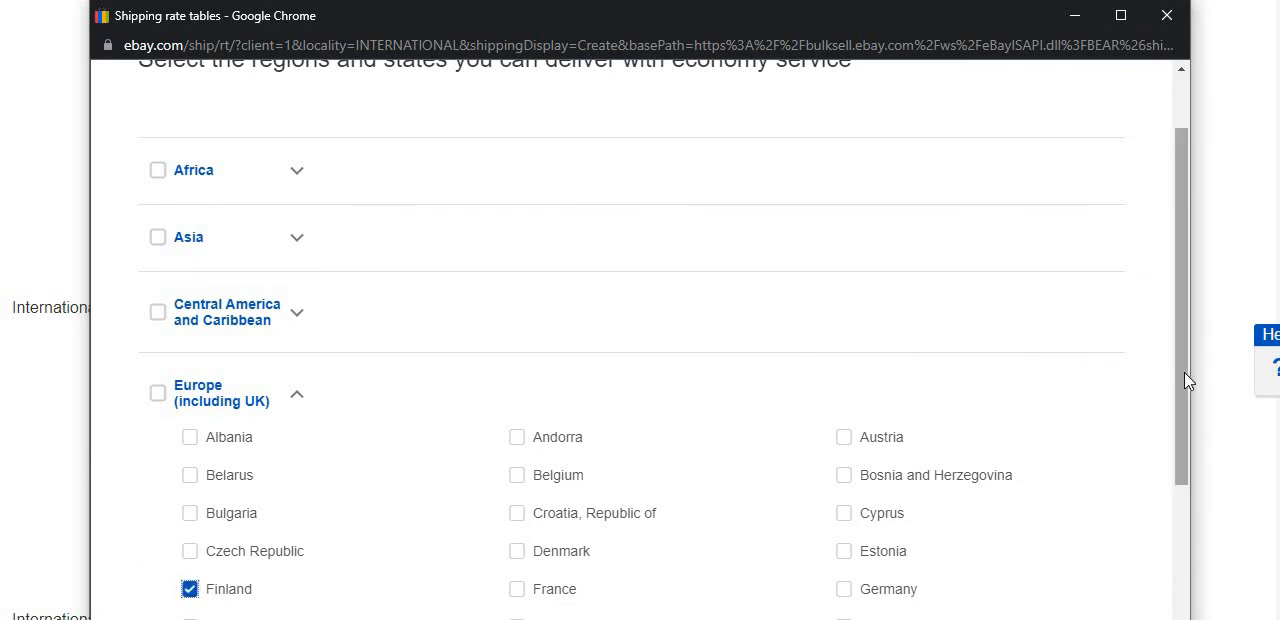
pyautogui.moveTo(1188, 380); pyautogui.dragTo(1135, 576)
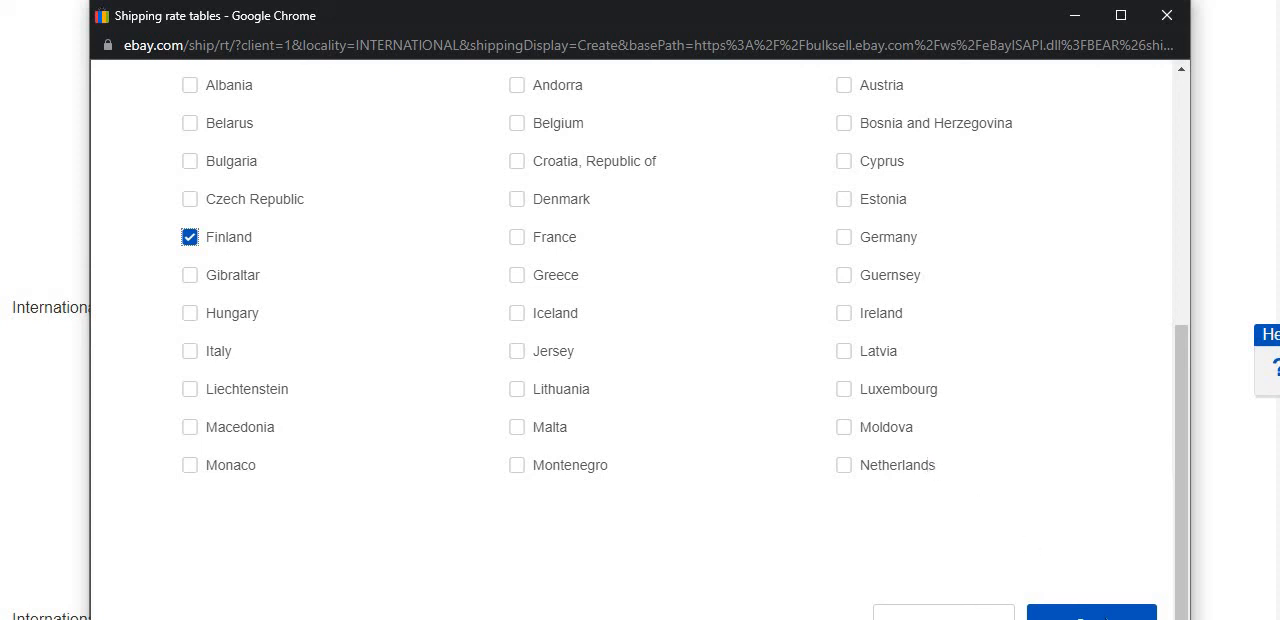
pyautogui.click(1106, 615)
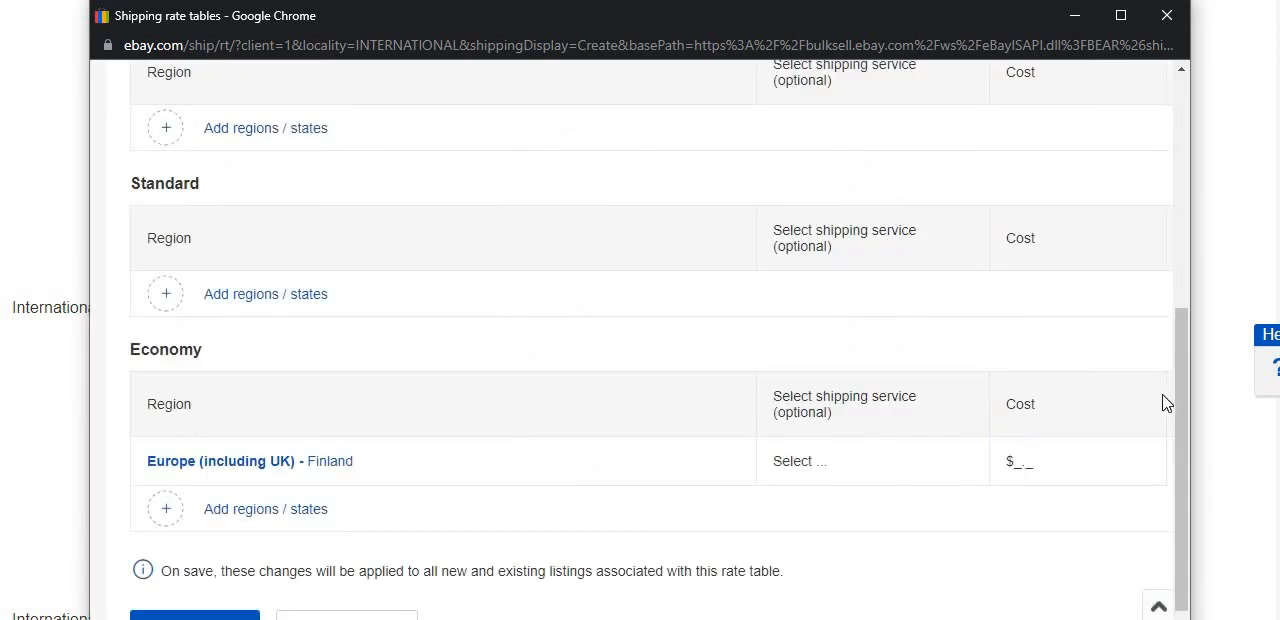
# Set the Economy shipping cost for Finland to $3.49 and save the rate table.
pyautogui.click(1027, 466)
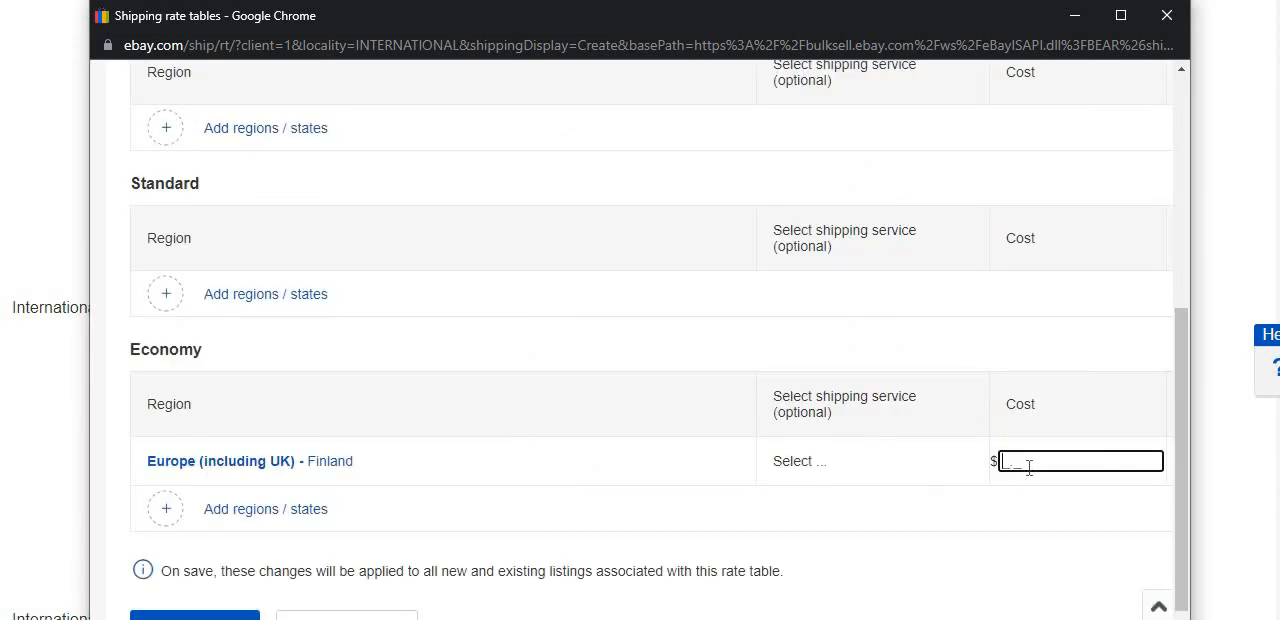
pyautogui.write('3.49')
pyautogui.scroll(-1, 1180, 446)
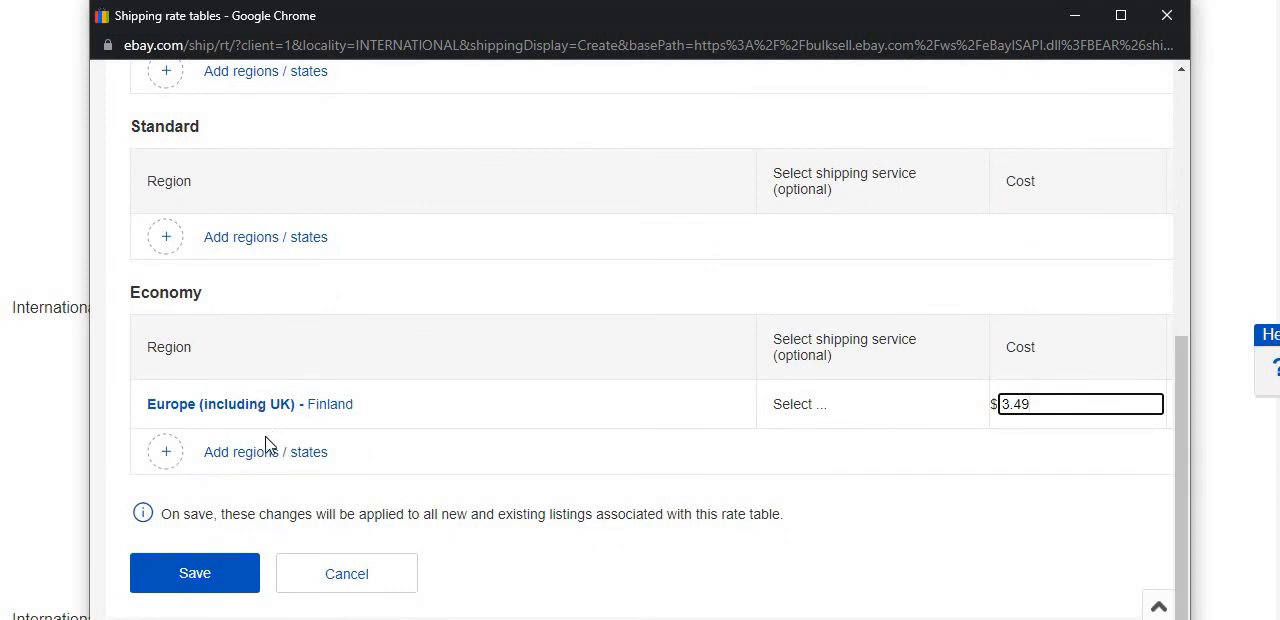
pyautogui.click(224, 576)
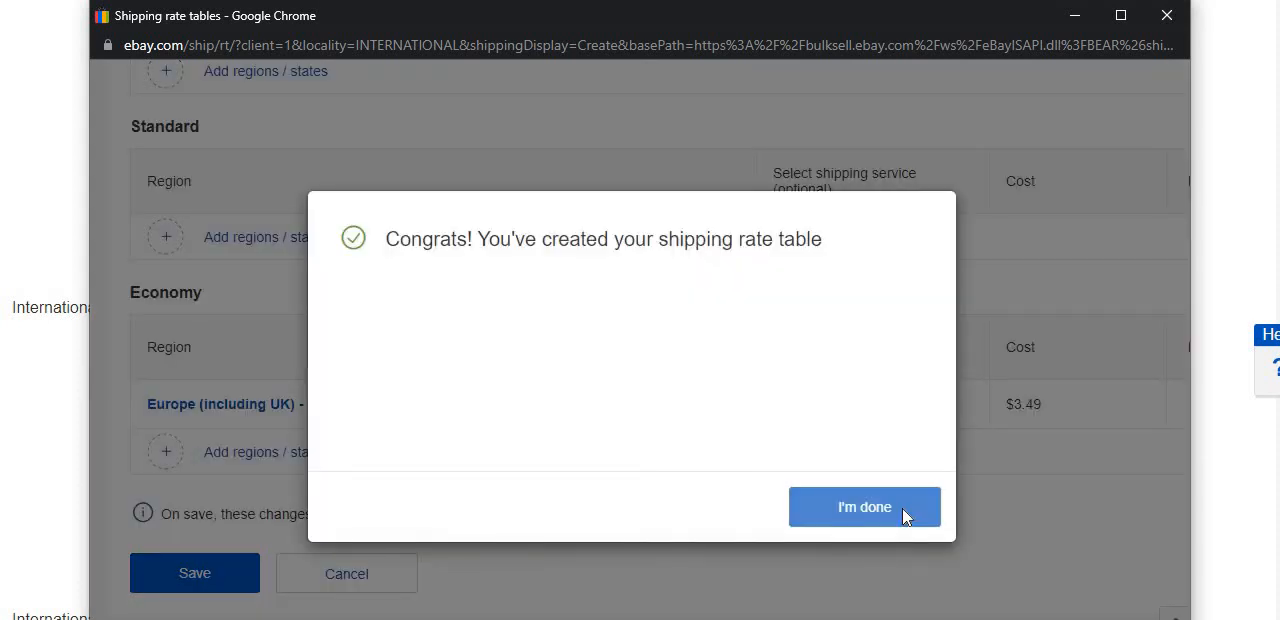
pyautogui.click(903, 516)
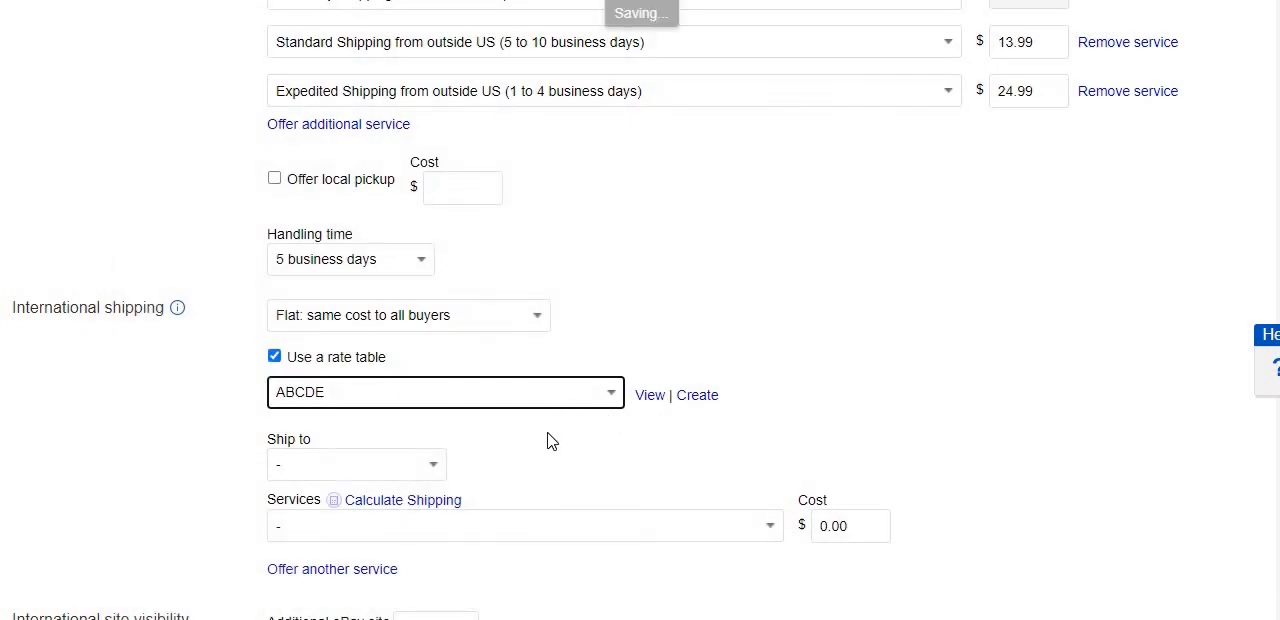
# Set the international ship-to option to custom locations and select Canada, Germany and Australia.
pyautogui.scroll(-1, 551, 441)
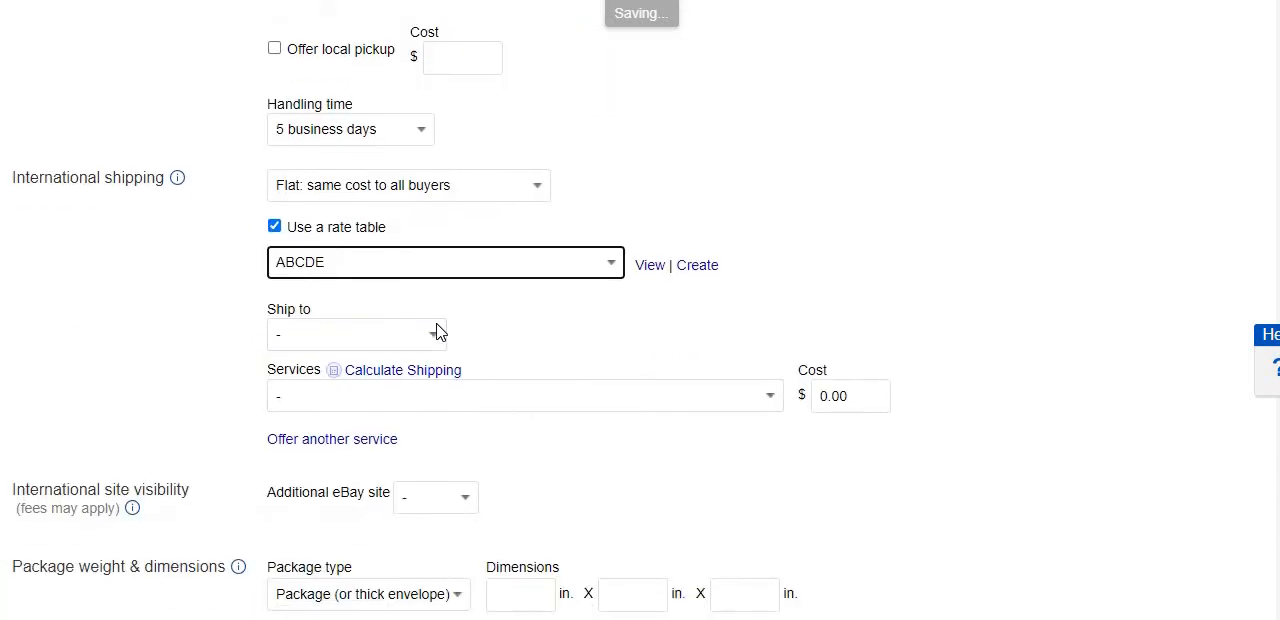
pyautogui.click(437, 338)
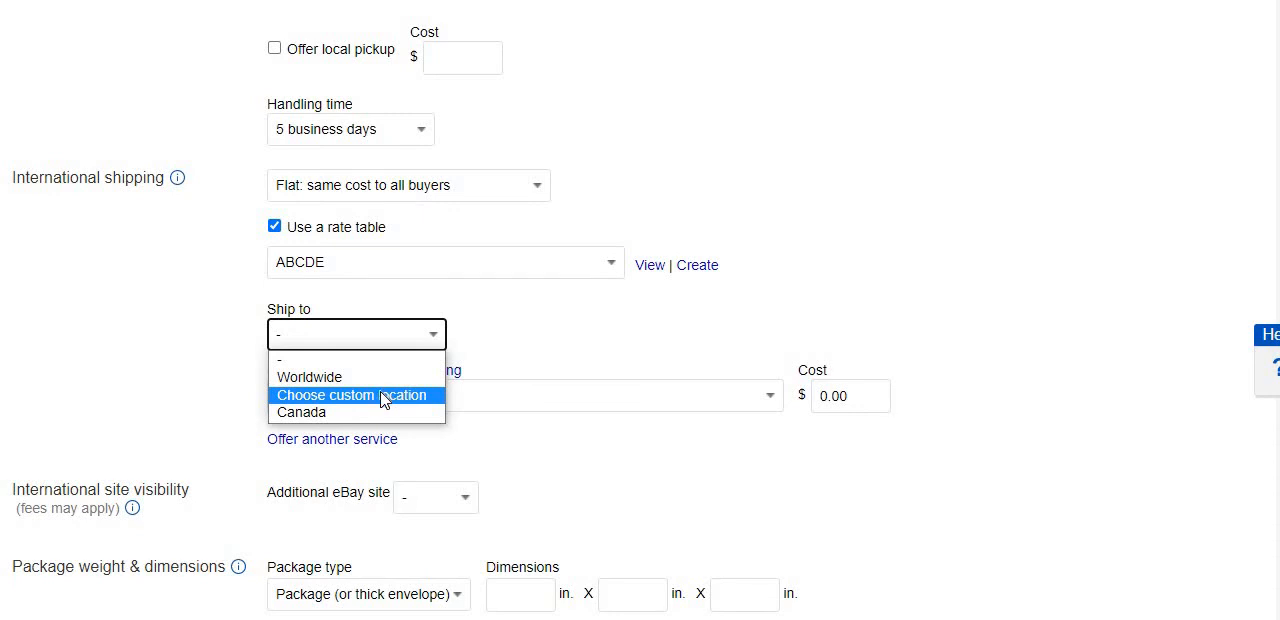
pyautogui.click(383, 399)
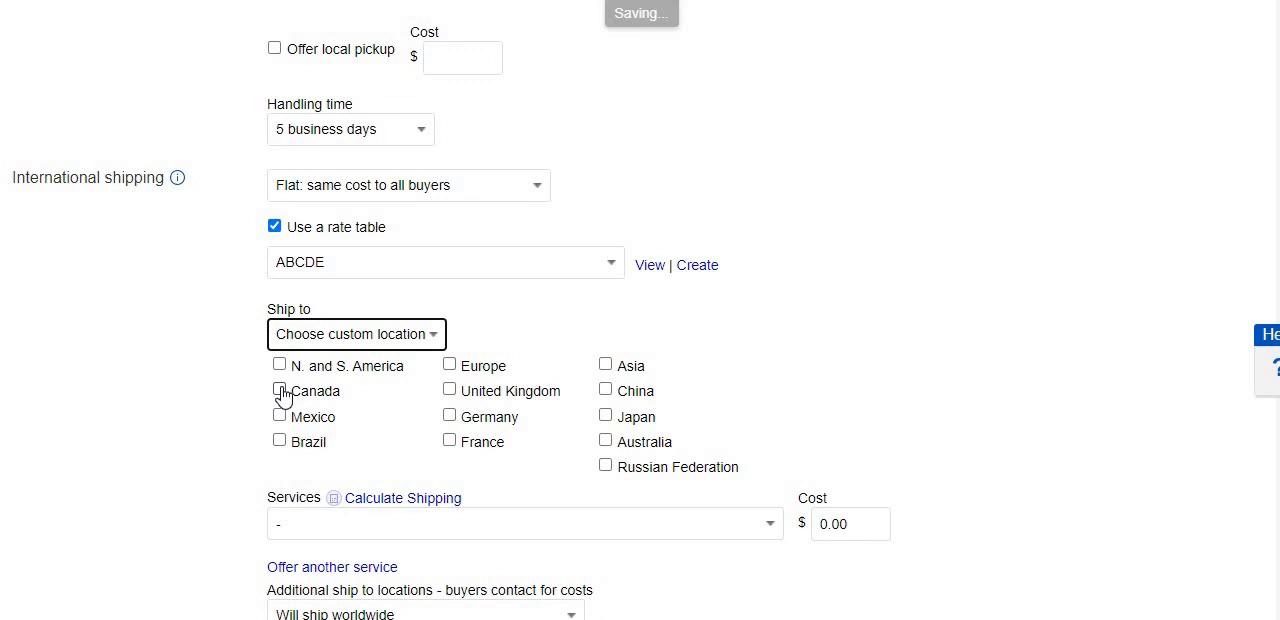
pyautogui.click(280, 391)
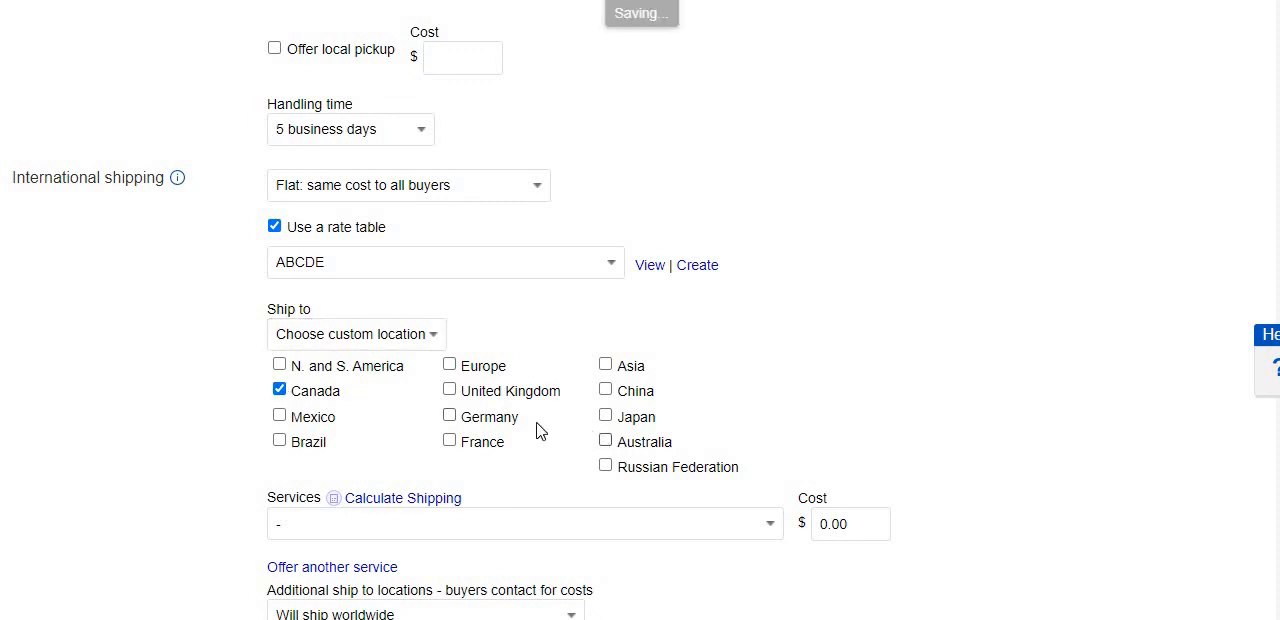
pyautogui.click(450, 418)
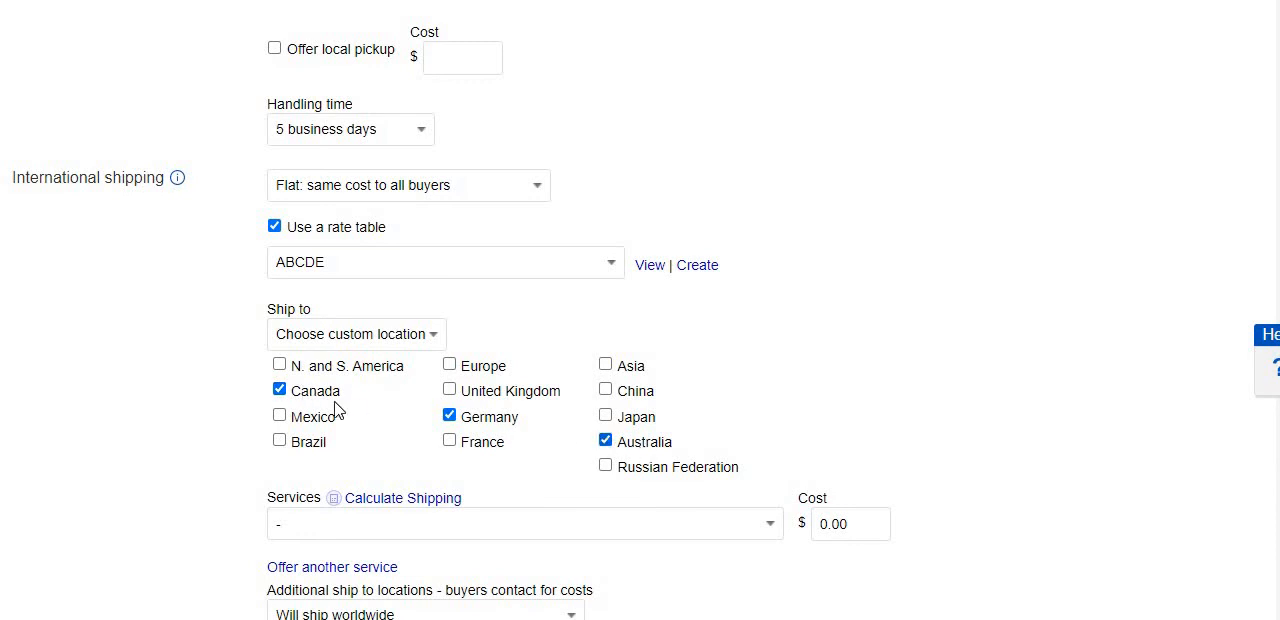
# Set the international ship-to option to Worldwide and choose Economy International Shipping as its service.
pyautogui.click(412, 342)
pyautogui.click(370, 383)
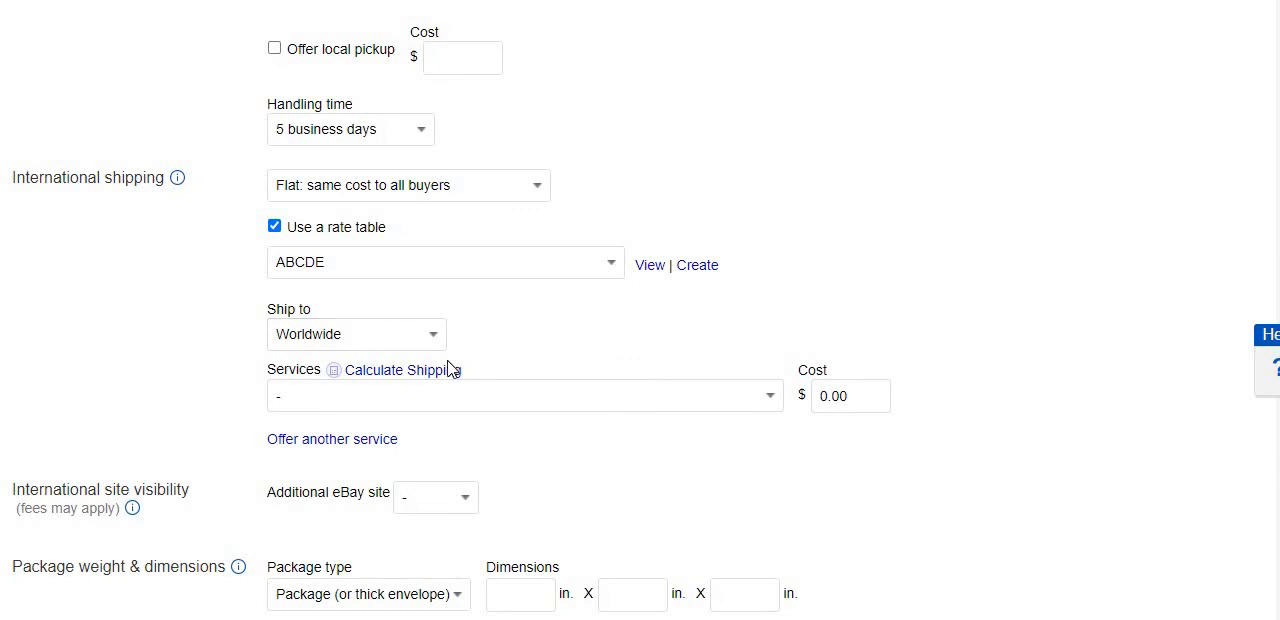
pyautogui.click(636, 406)
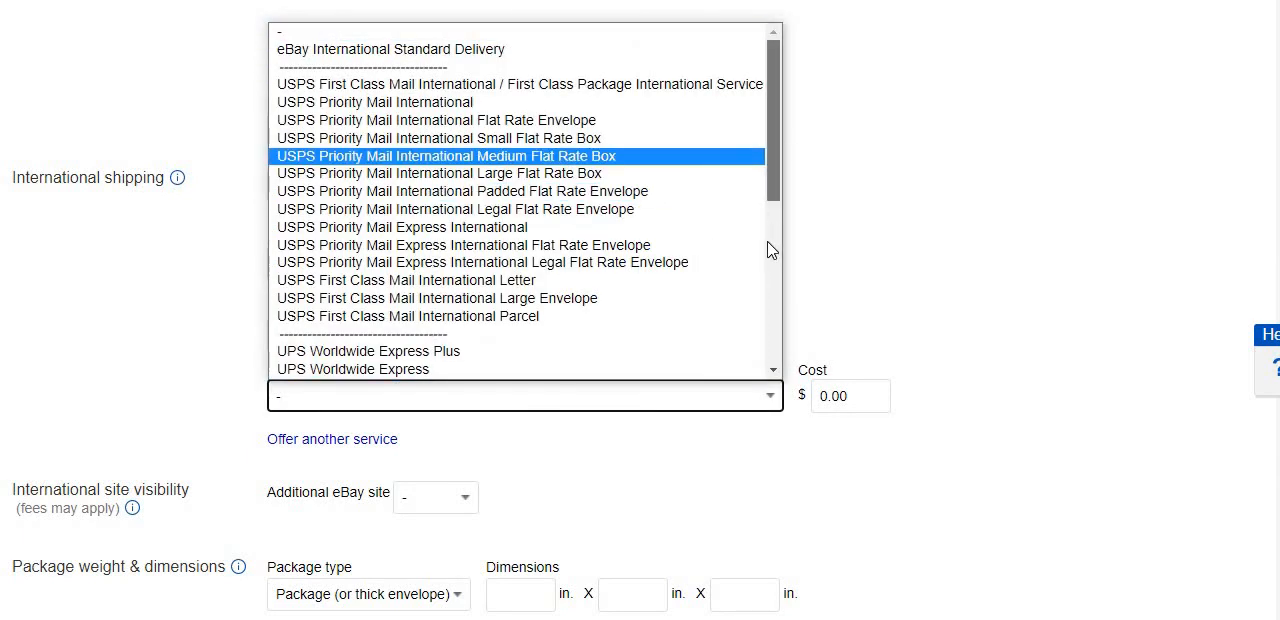
pyautogui.scroll(-5, 766, 260)
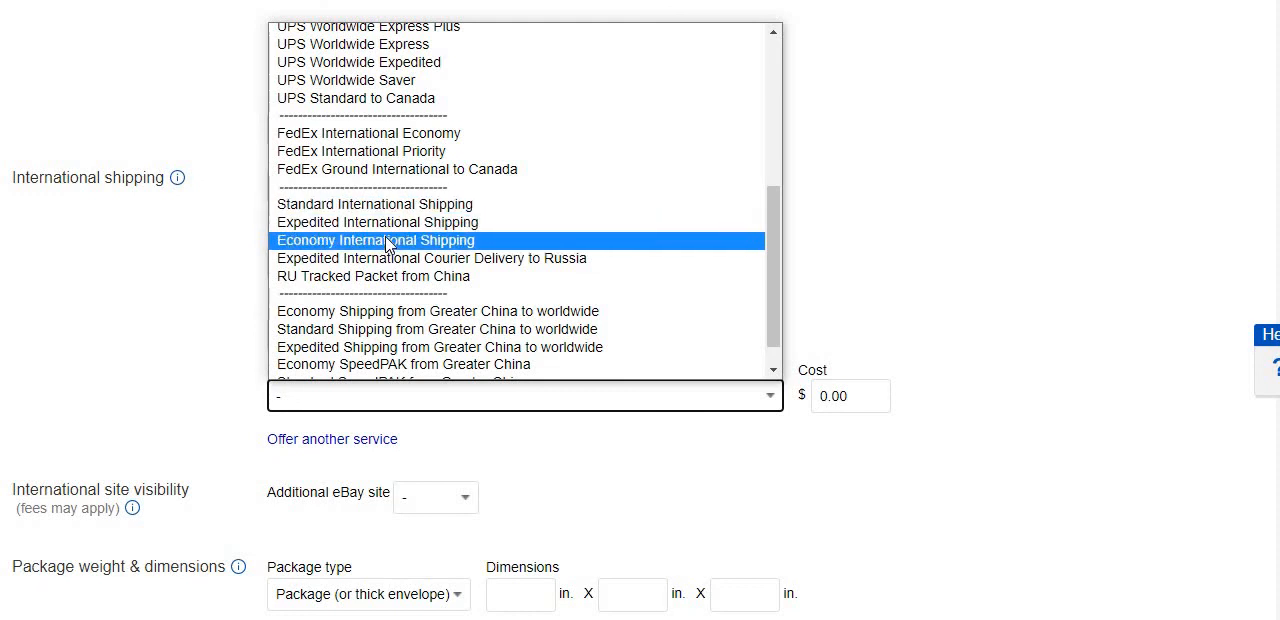
pyautogui.click(388, 244)
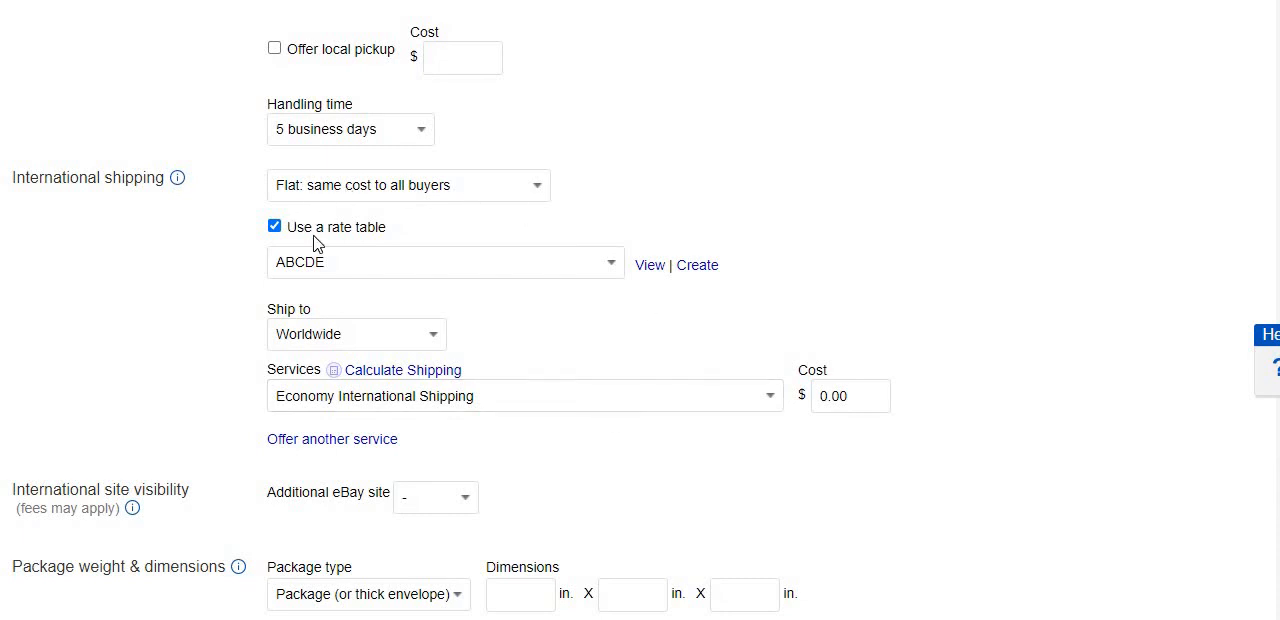
# View the regions and costs in the ABCDE international rate table and leave it without making changes.
pyautogui.click(655, 268)
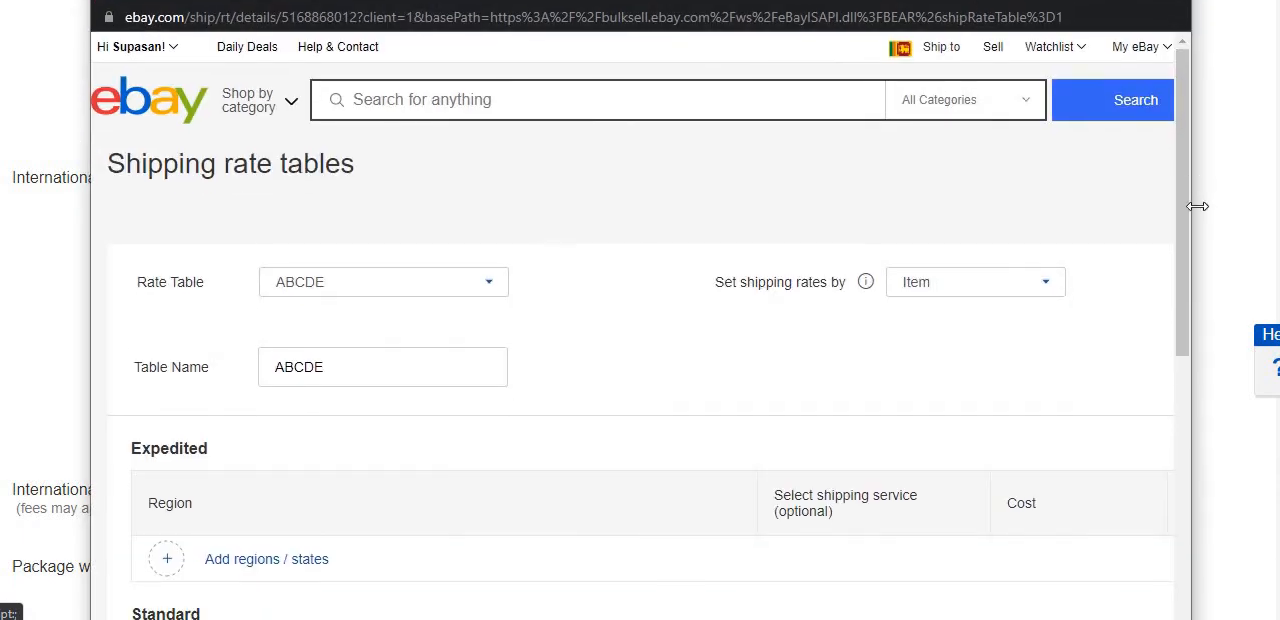
pyautogui.moveTo(978, 28); pyautogui.dragTo(979, 0)
pyautogui.scroll(-1, 1160, 548)
pyautogui.scroll(-5, 1160, 548)
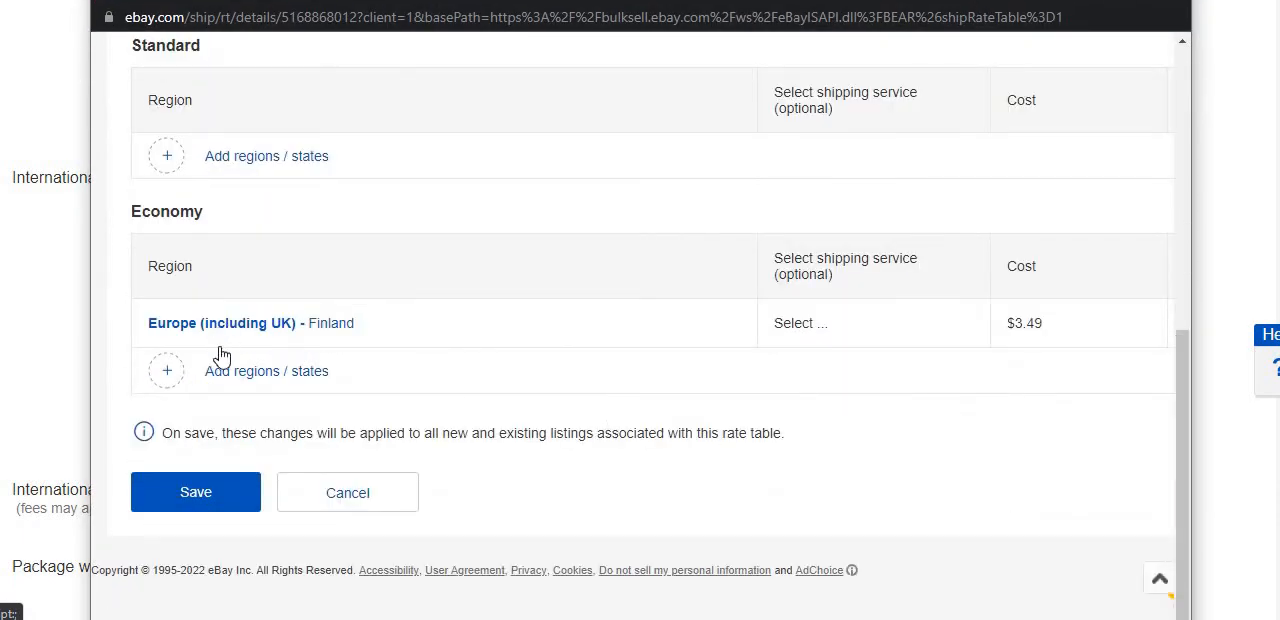
pyautogui.click(340, 492)
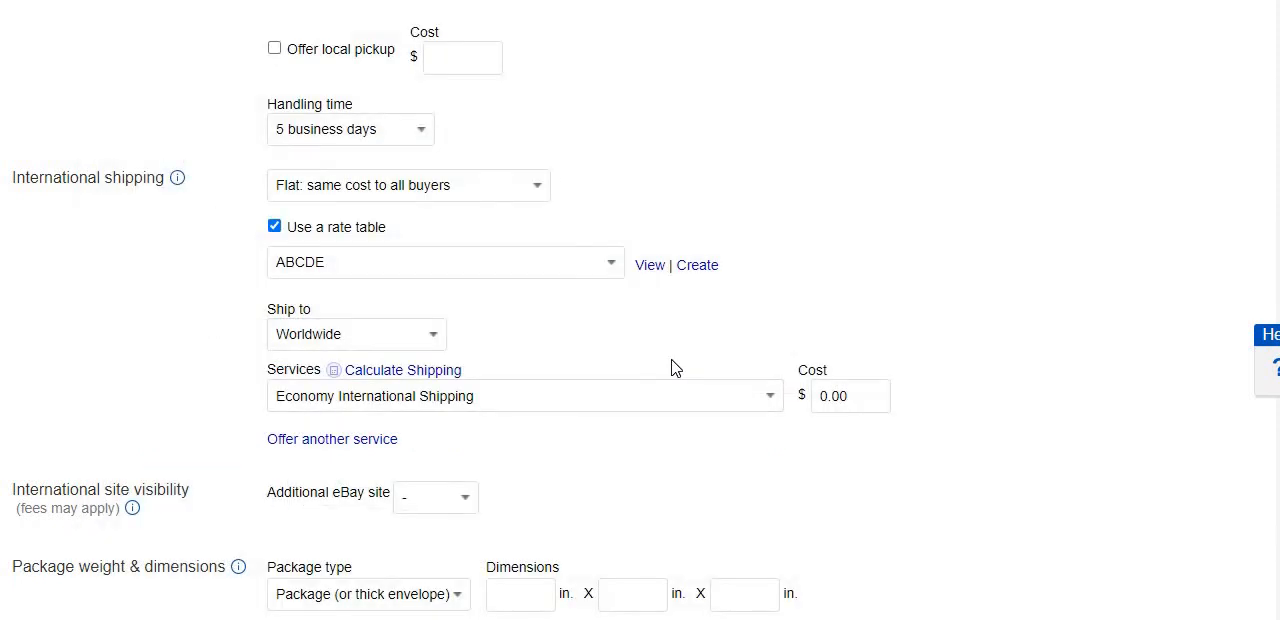
# Add another international shipping service entry and review the international site visibility section.
pyautogui.click(385, 448)
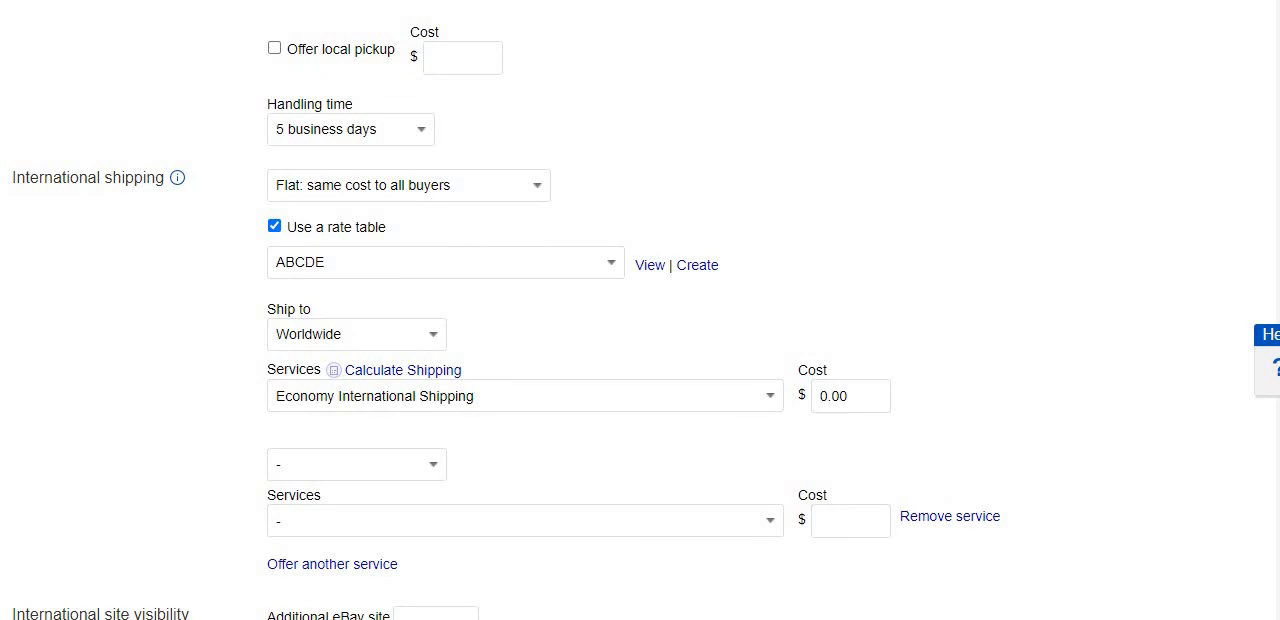
pyautogui.scroll(-2, 640, 310)
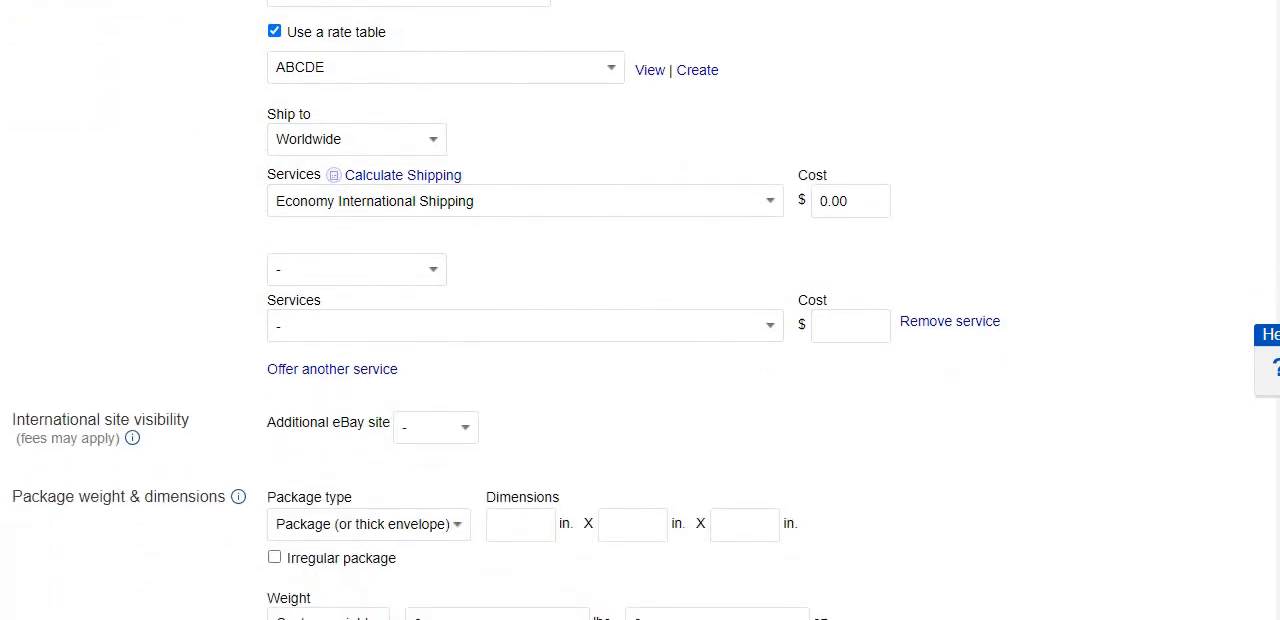
pyautogui.scroll(-1, 640, 310)
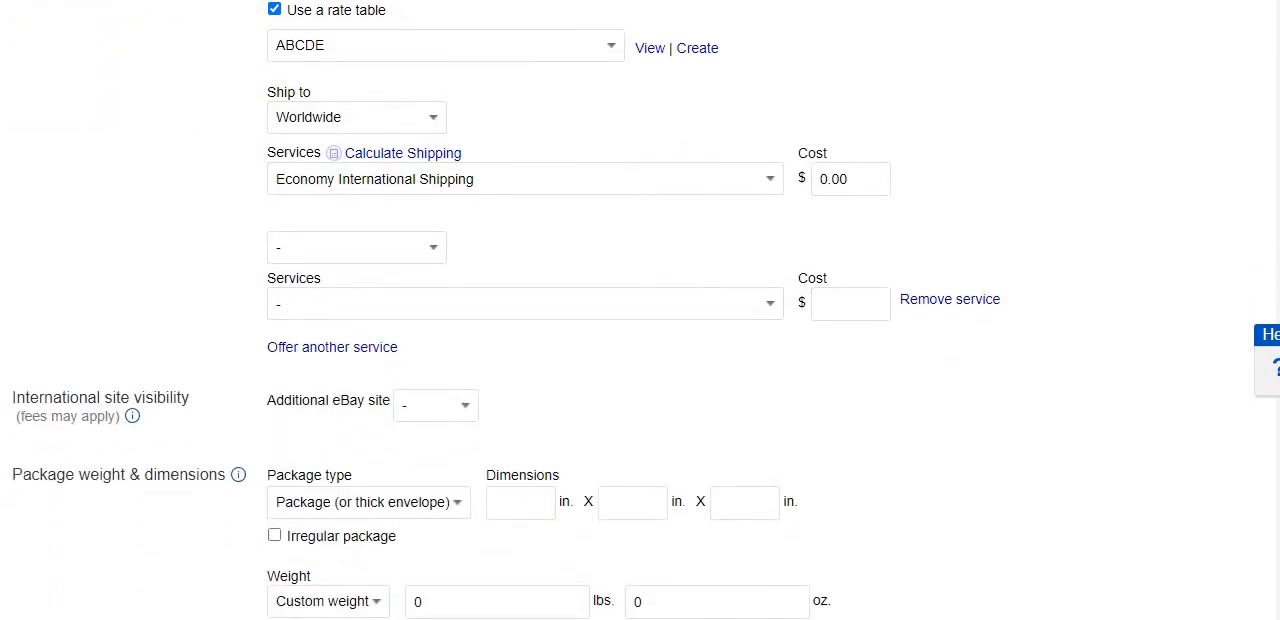
pyautogui.scroll(-1, 640, 310)
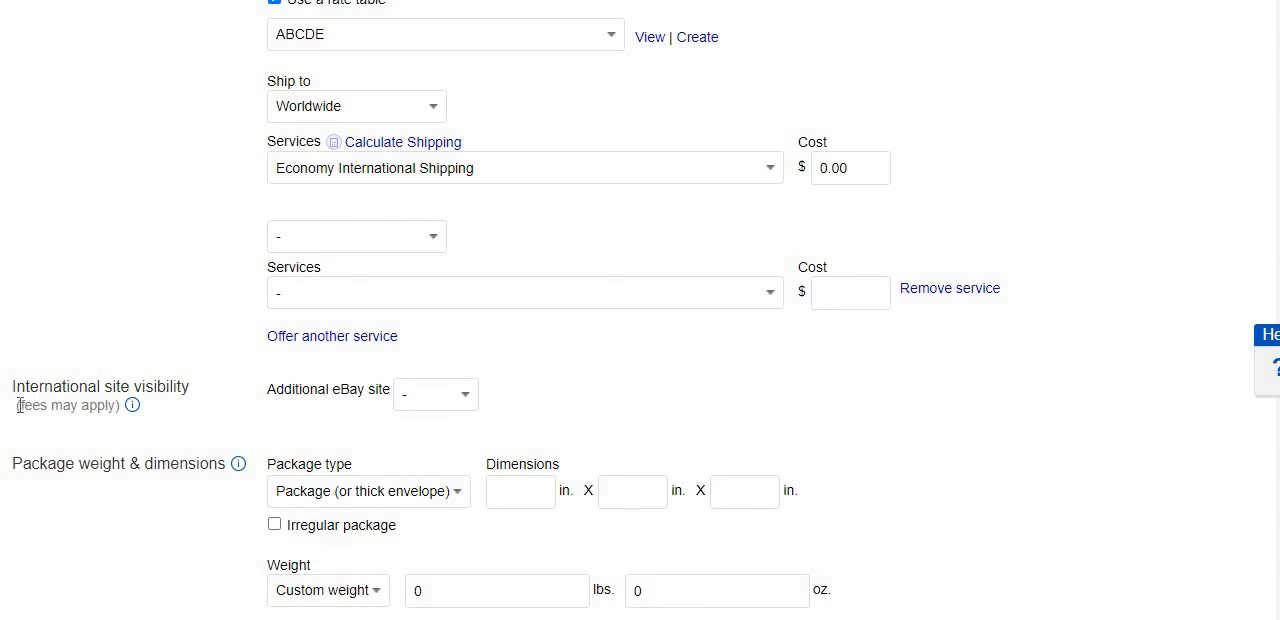
pyautogui.moveTo(19, 405); pyautogui.dragTo(120, 409)
pyautogui.click(193, 434)
# Keep the package type as Package (or thick envelope) and the weight option as Custom weight.
pyautogui.scroll(-1, 116, 441)
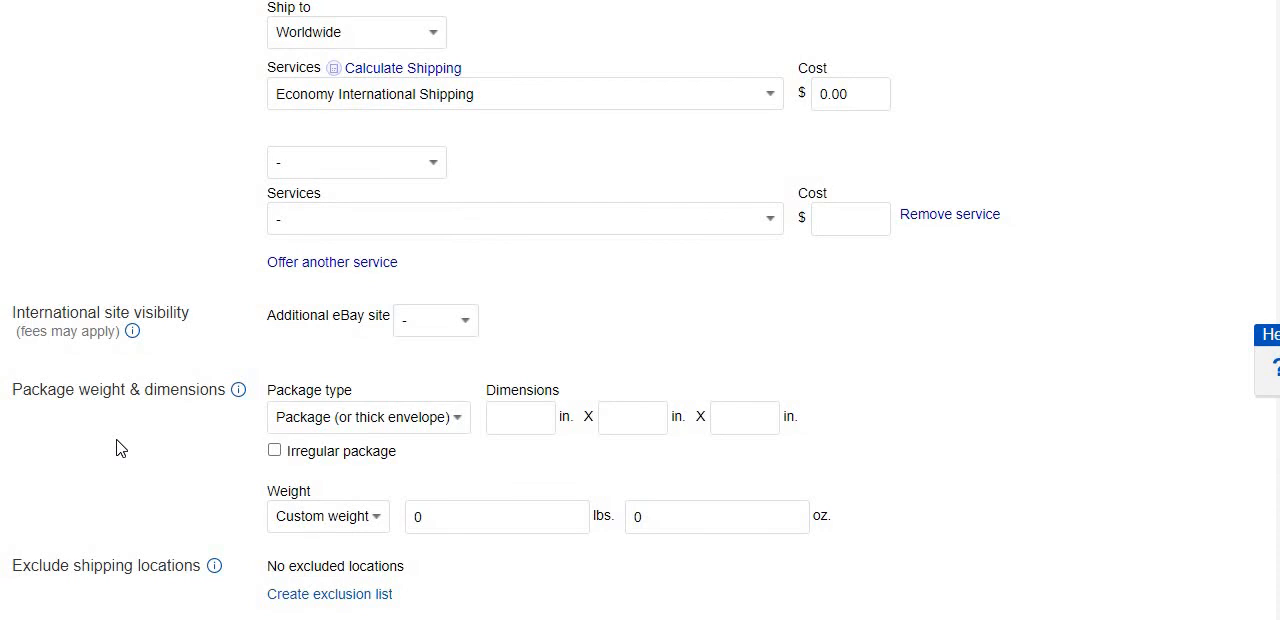
pyautogui.scroll(-1, 116, 447)
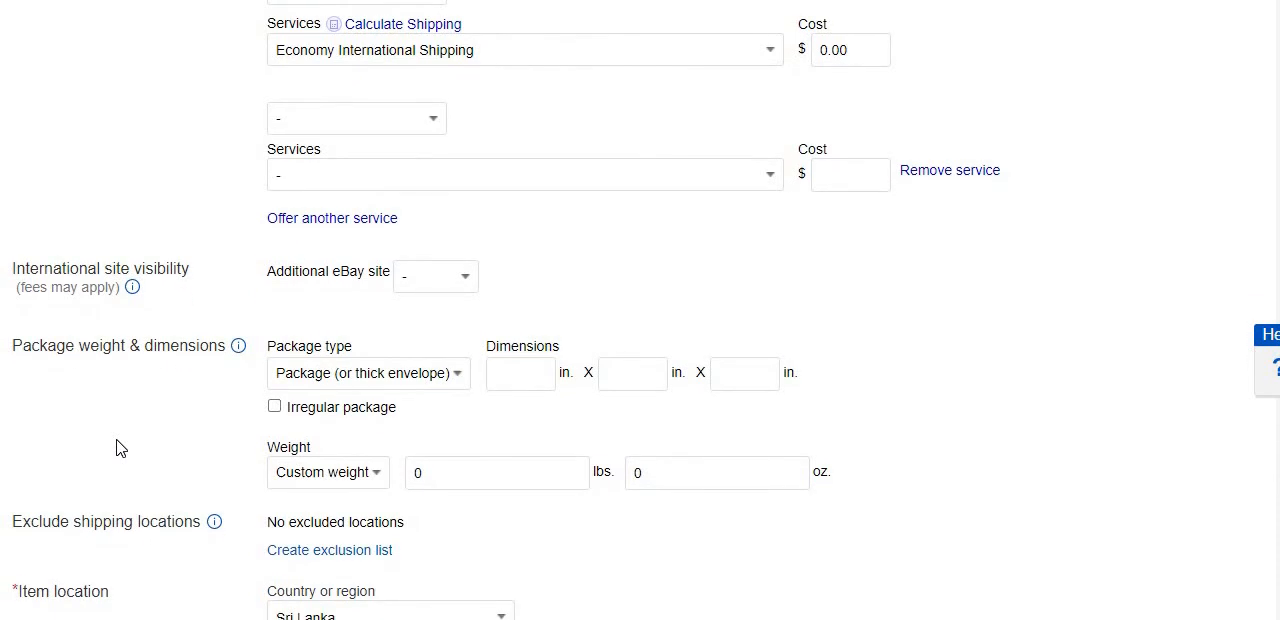
pyautogui.click(400, 373)
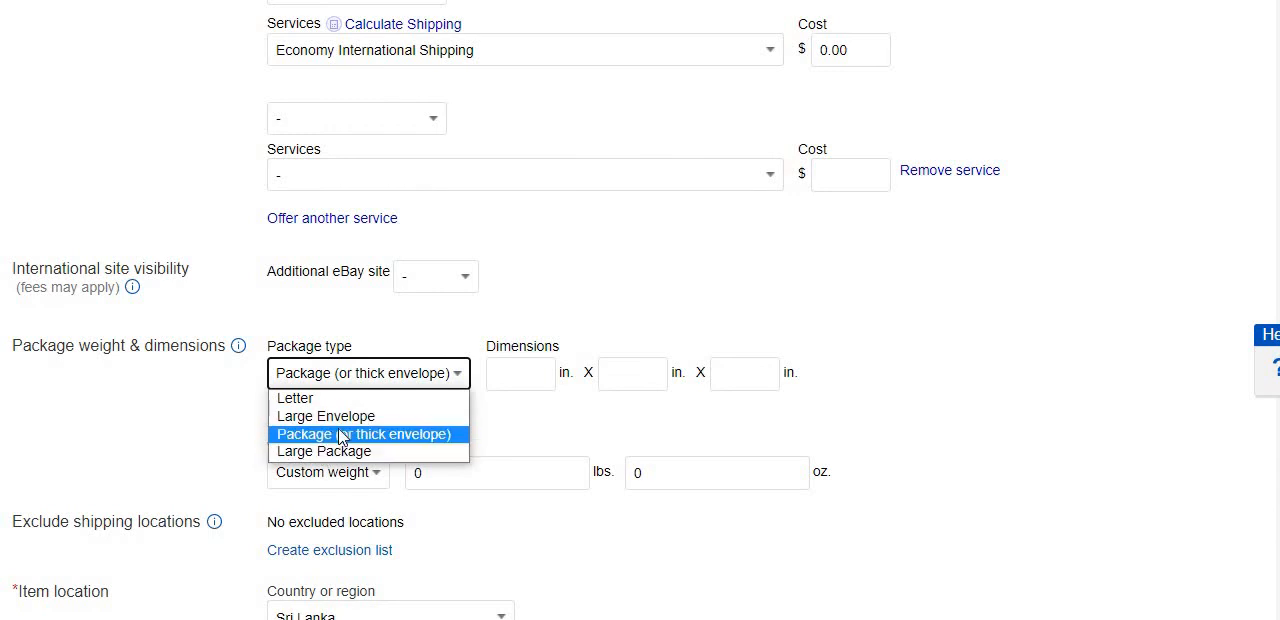
pyautogui.click(410, 436)
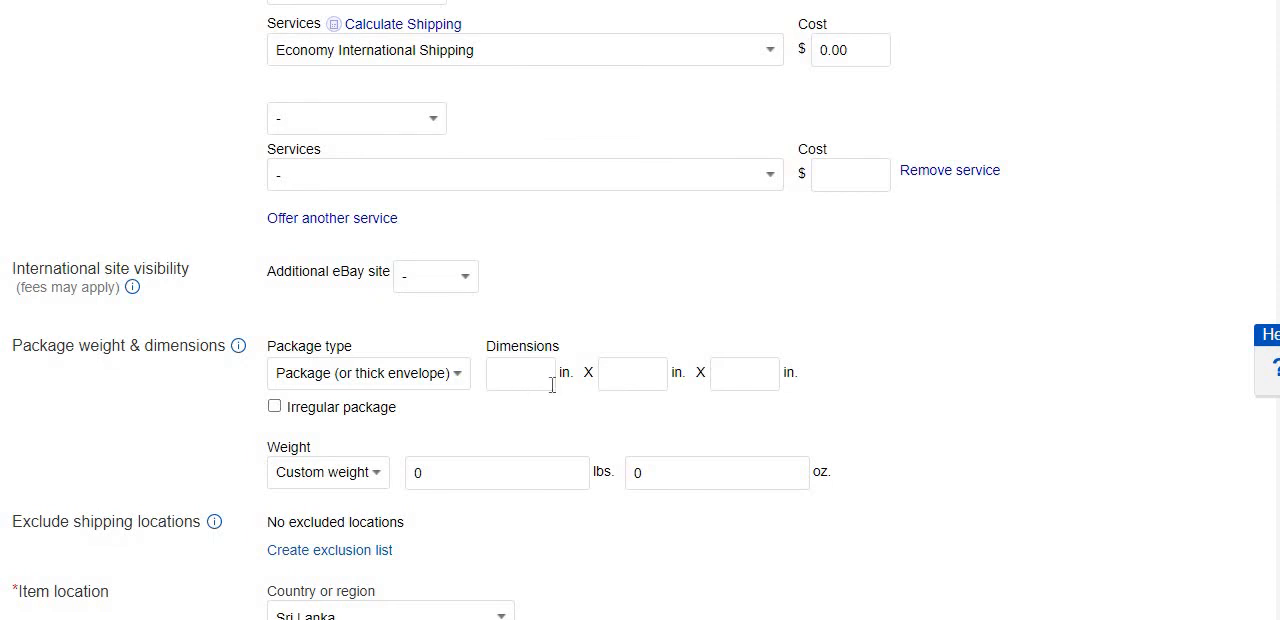
pyautogui.click(345, 483)
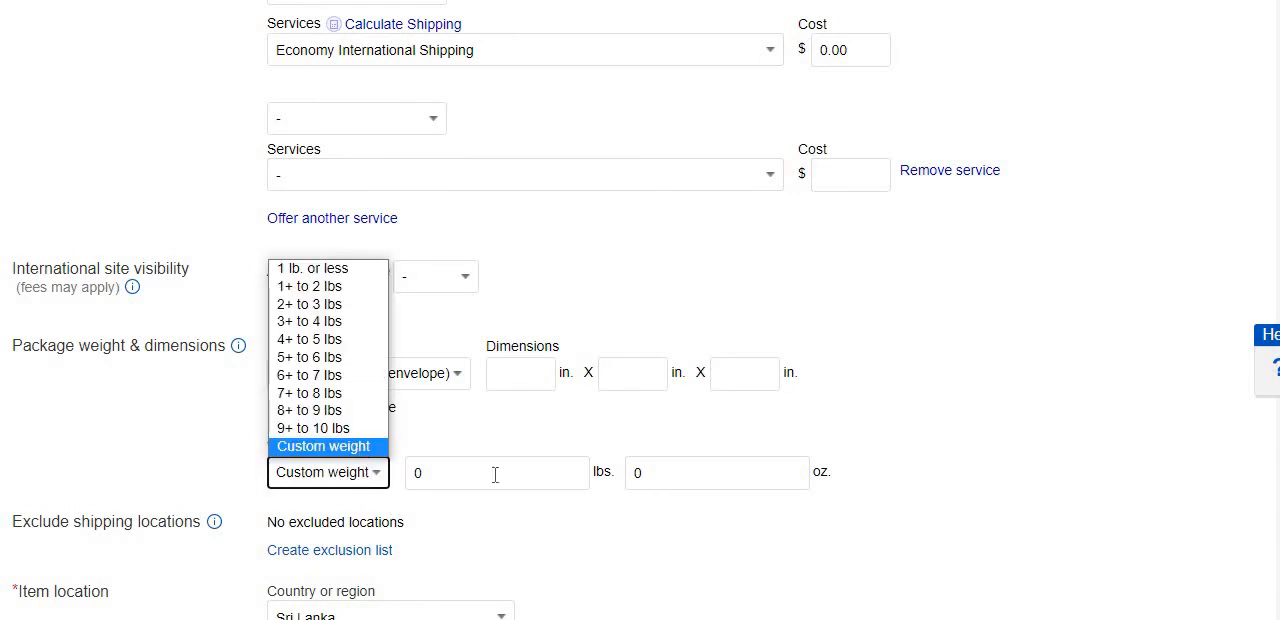
pyautogui.click(315, 466)
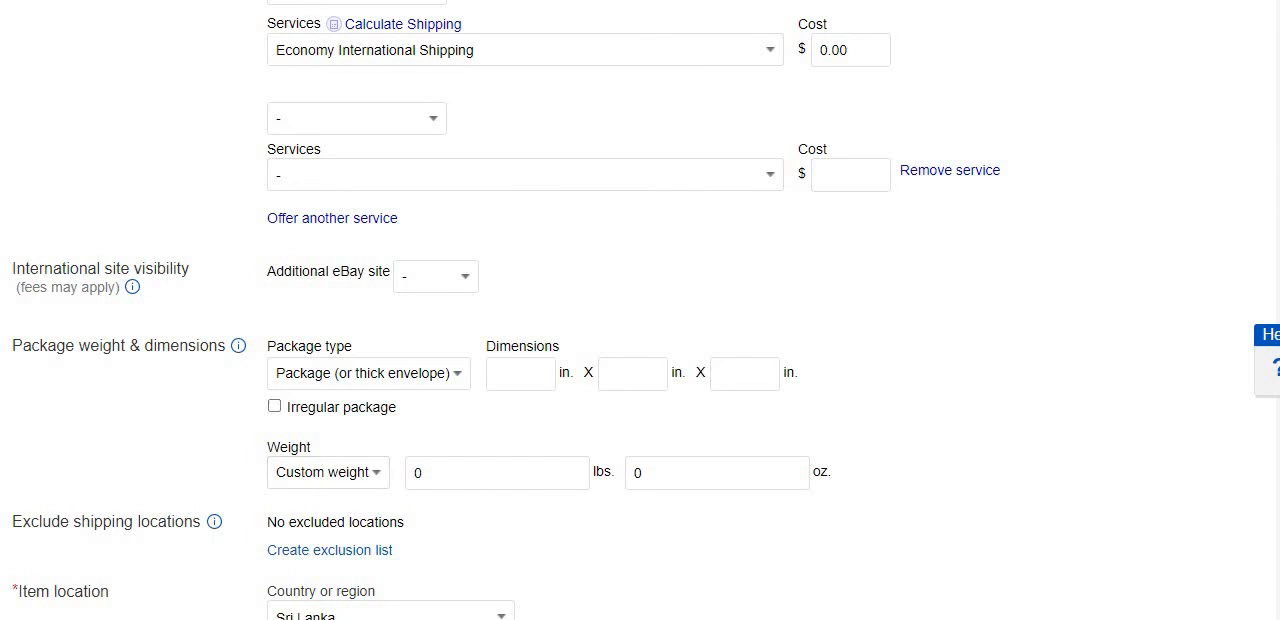
# Create a shipping exclusion list that excludes every country in Europe except Belgium.
pyautogui.scroll(-2, 506, 310)
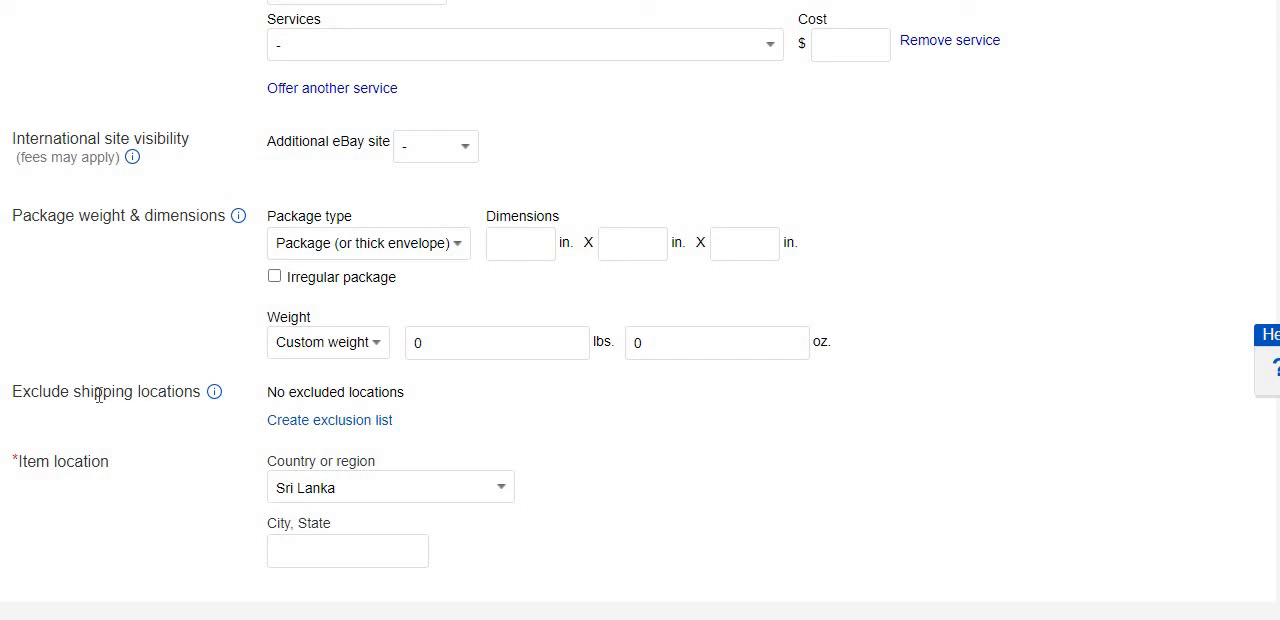
pyautogui.click(360, 431)
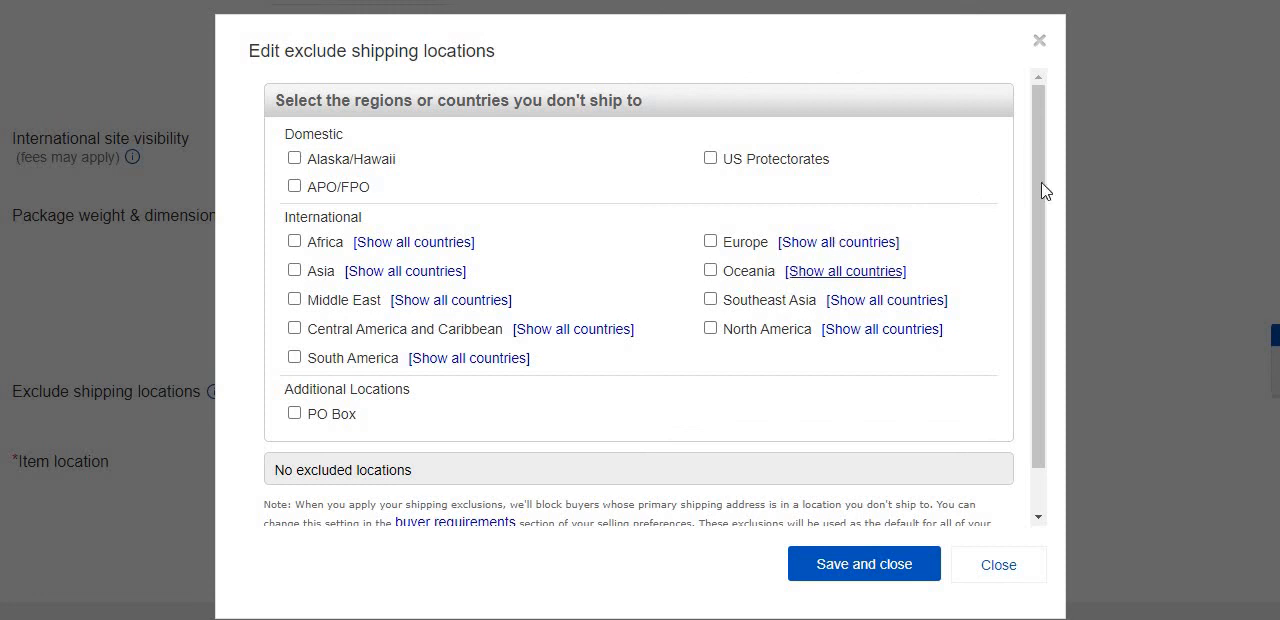
pyautogui.click(840, 250)
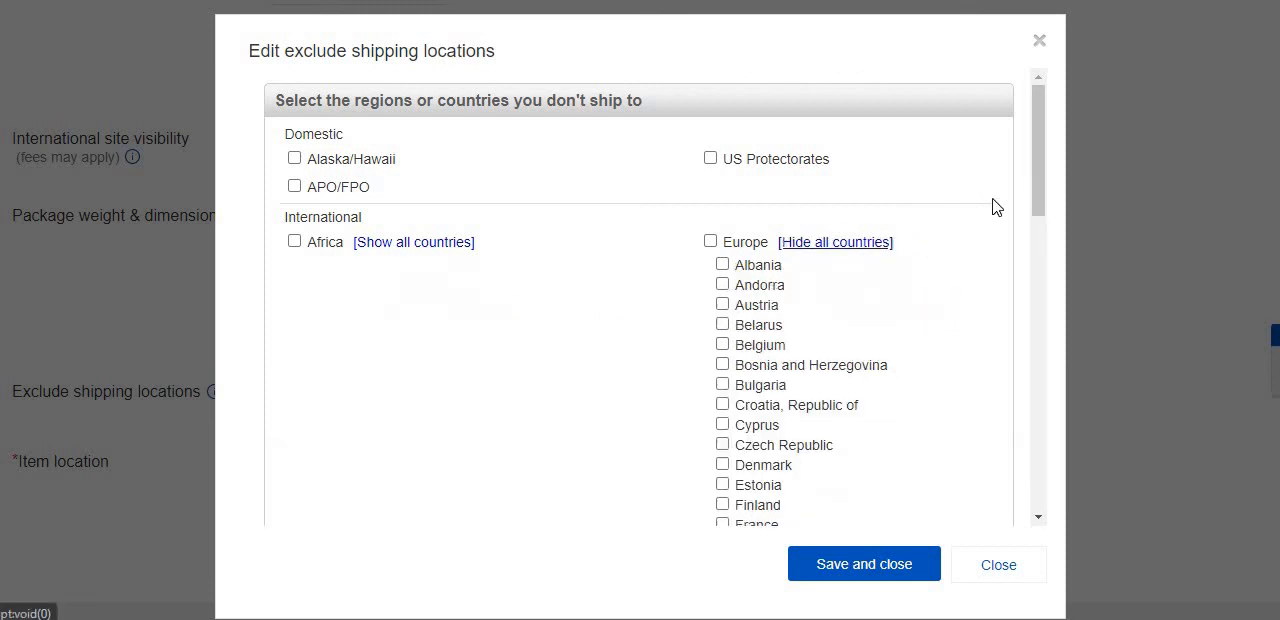
pyautogui.scroll(-2, 1043, 210)
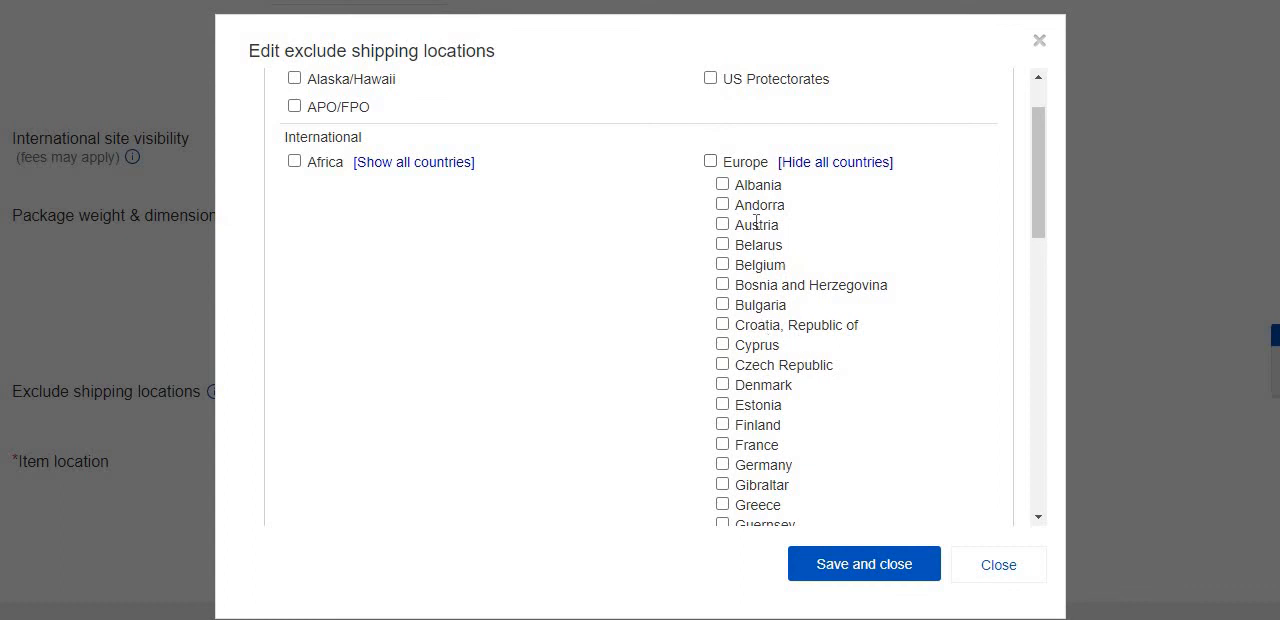
pyautogui.click(710, 162)
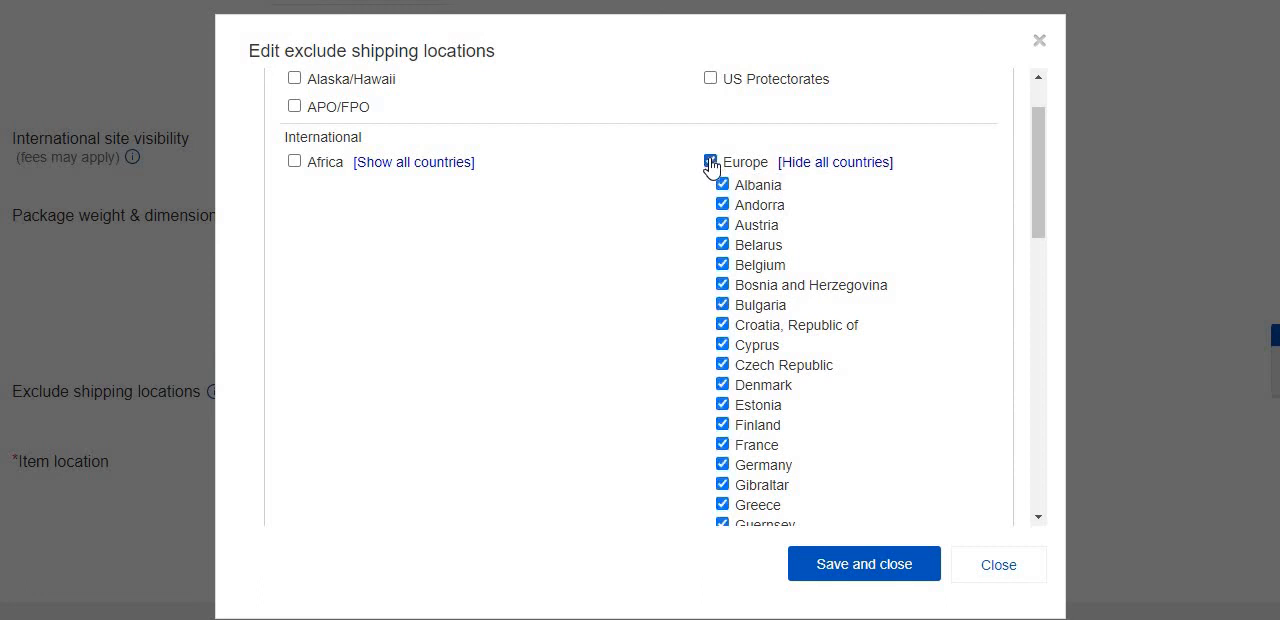
pyautogui.click(722, 265)
# Check the summary of excluded locations and the individual European country selections, and save the exclusion list.
pyautogui.moveTo(1039, 213); pyautogui.dragTo(1039, 225)
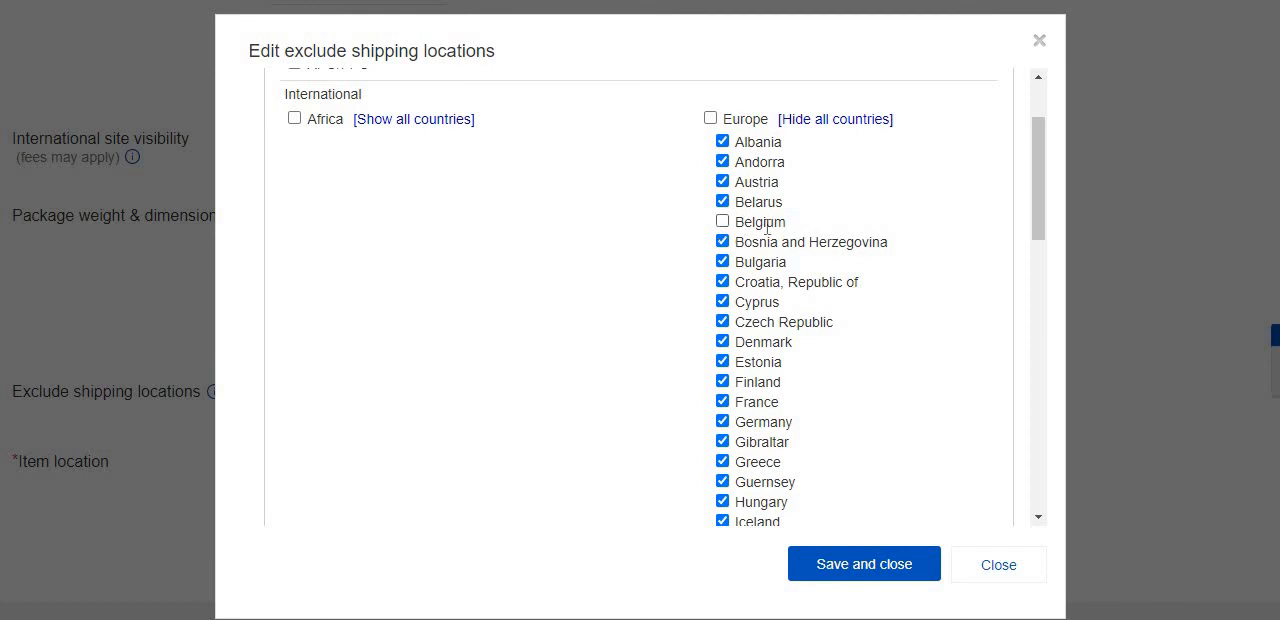
pyautogui.click(866, 121)
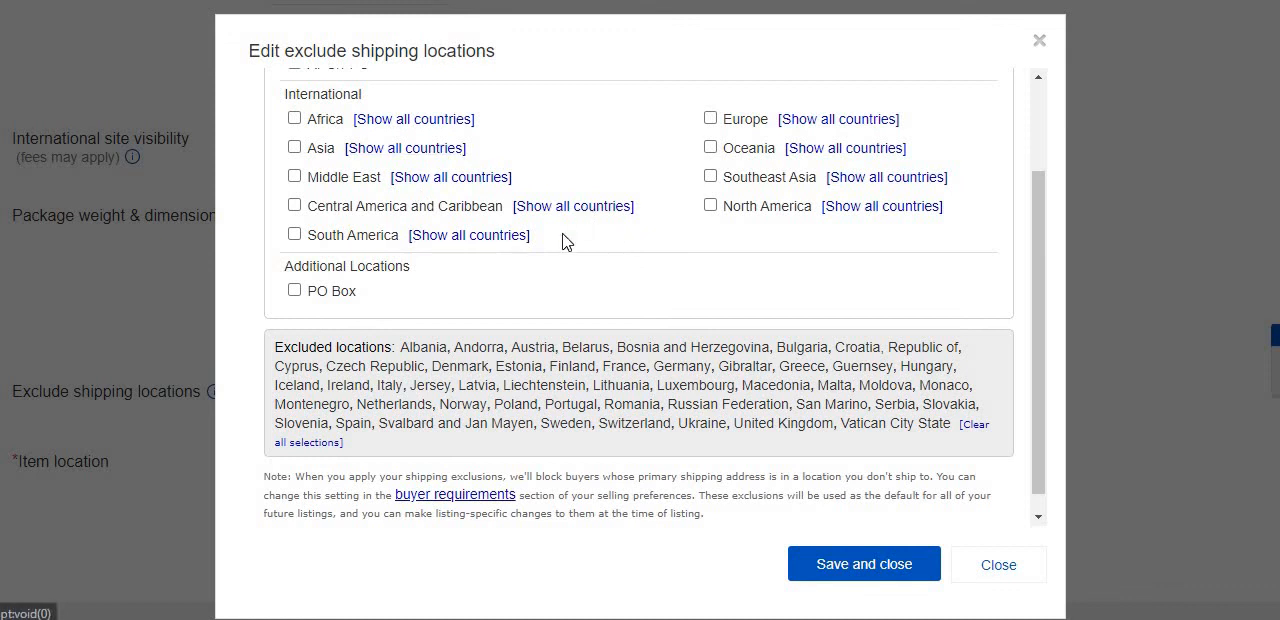
pyautogui.click(790, 120)
pyautogui.scroll(-5, 794, 243)
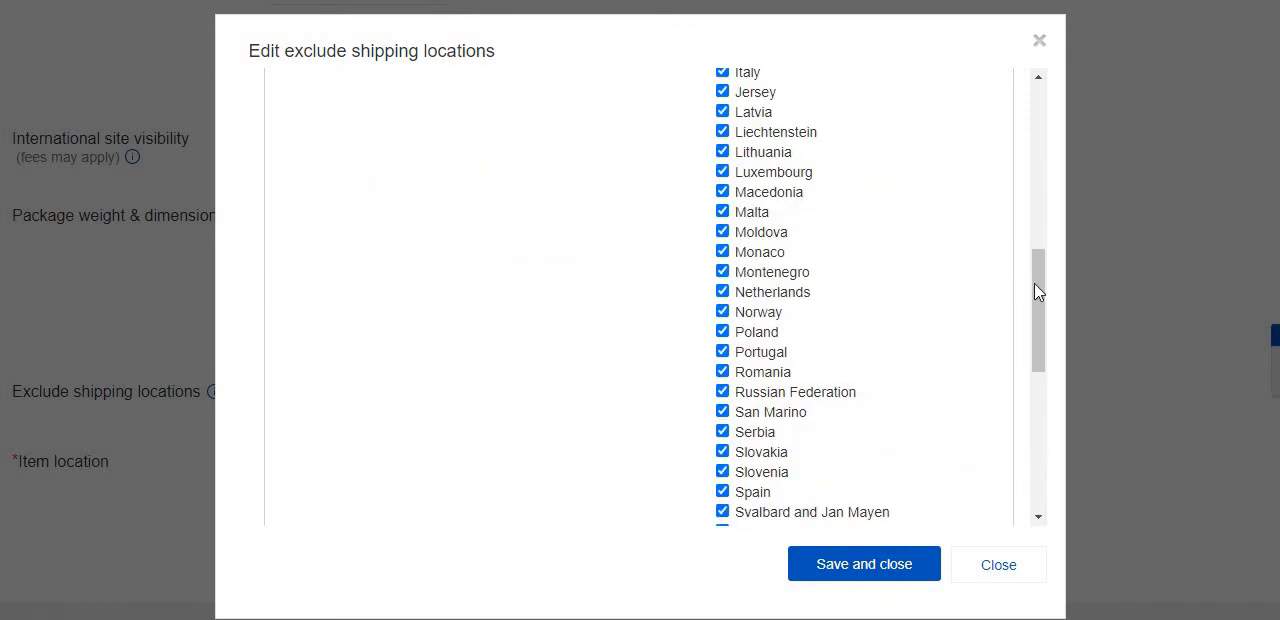
pyautogui.moveTo(1038, 292); pyautogui.dragTo(1048, 110)
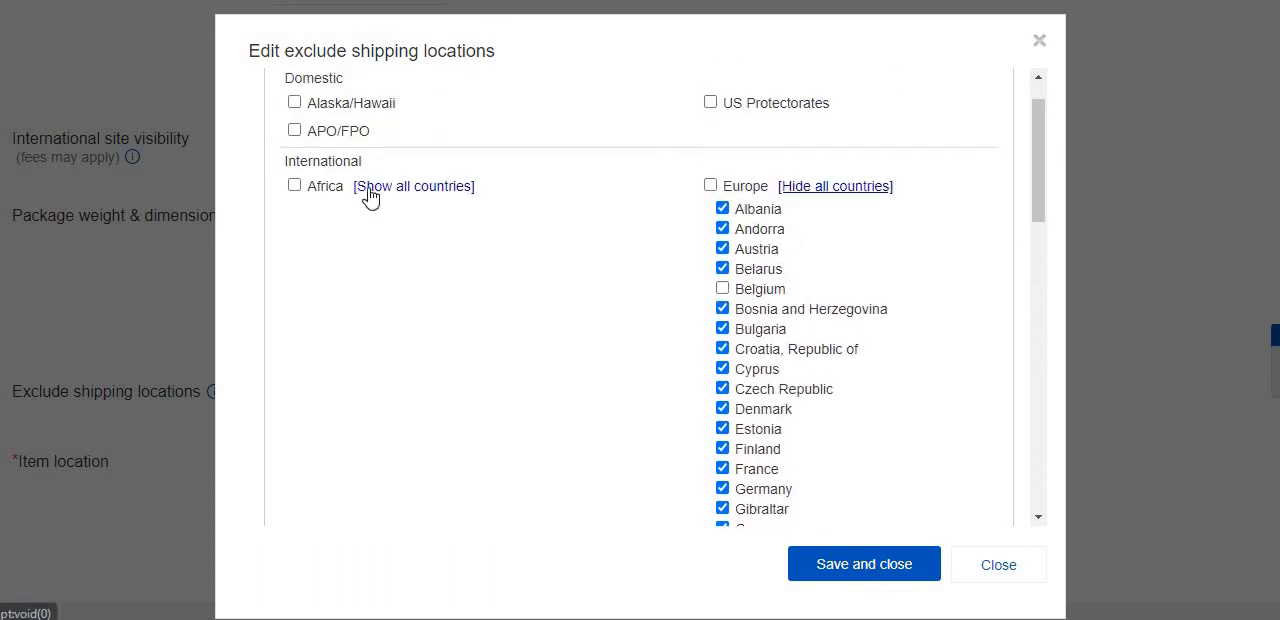
pyautogui.click(860, 566)
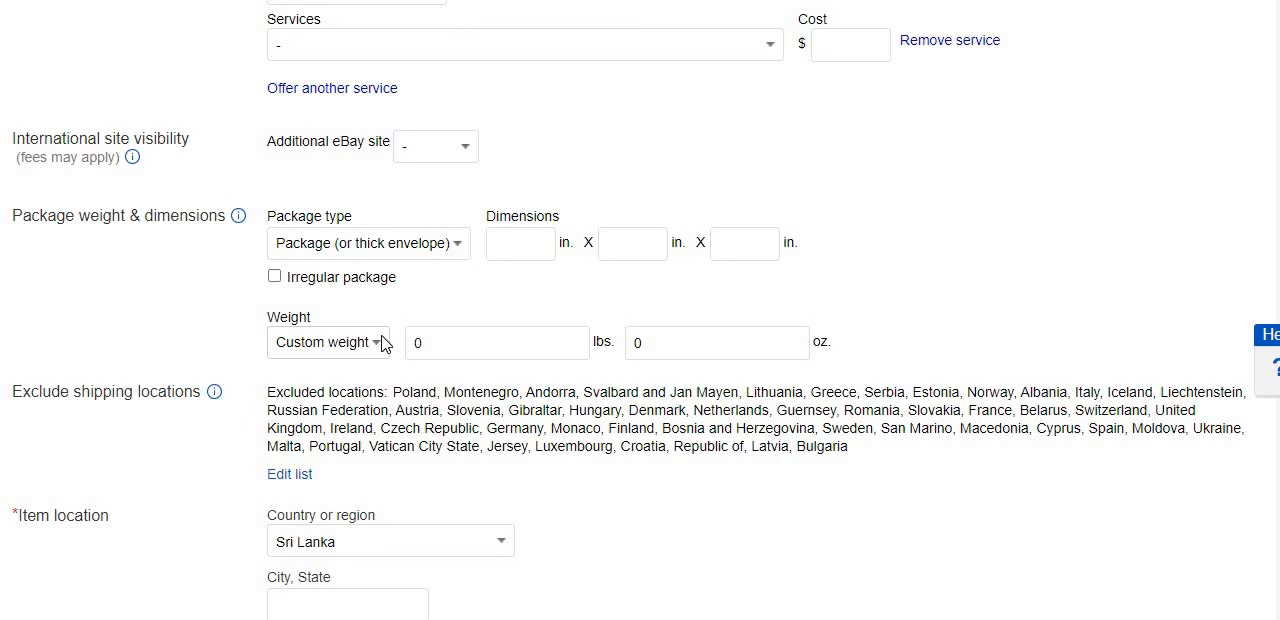
# Enter Kurunegala as the city and state of the item location, keeping Sri Lanka as the country.
pyautogui.scroll(-1, 381, 342)
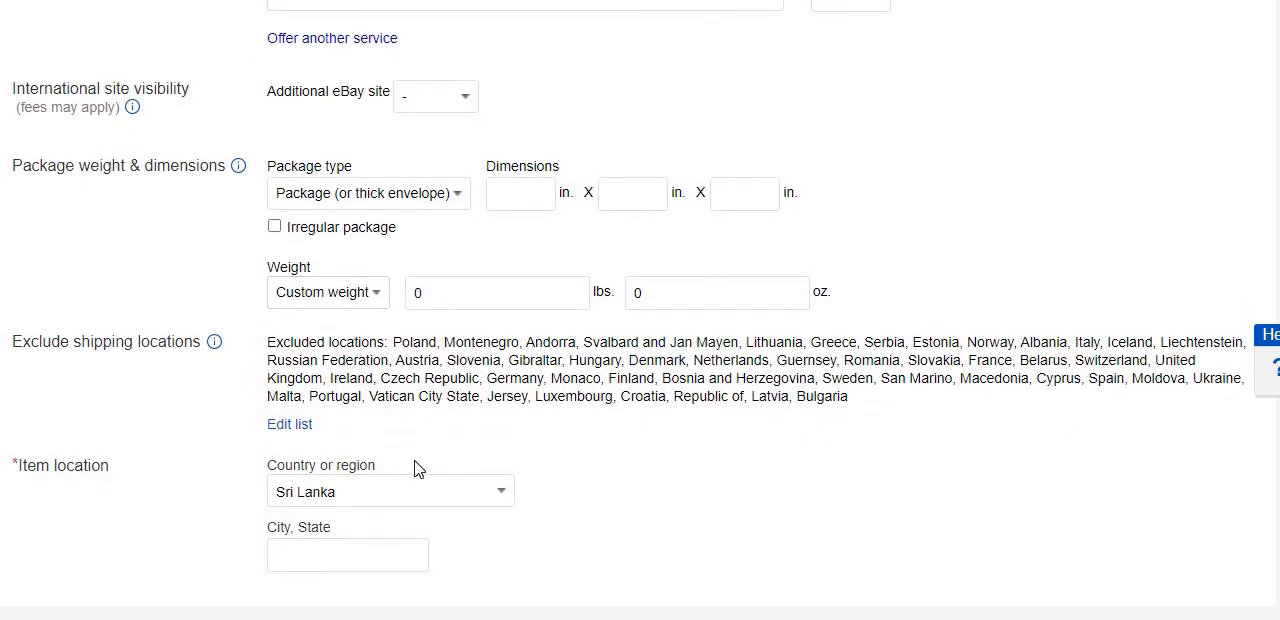
pyautogui.click(322, 563)
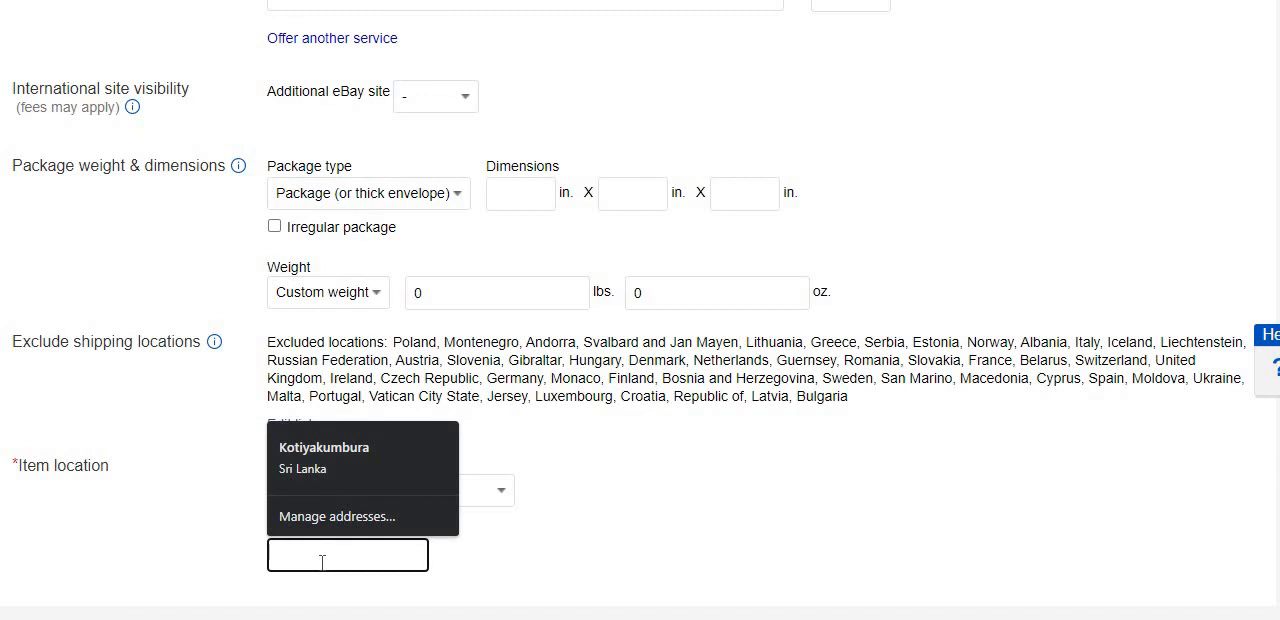
pyautogui.click(490, 564)
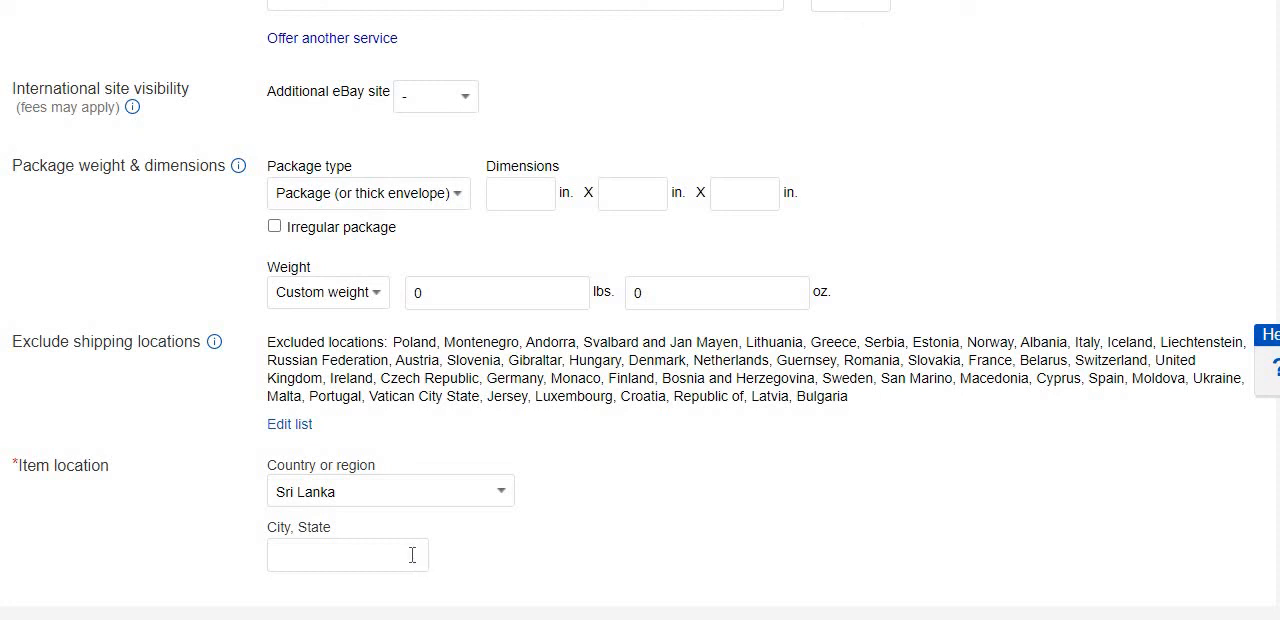
pyautogui.click(412, 555)
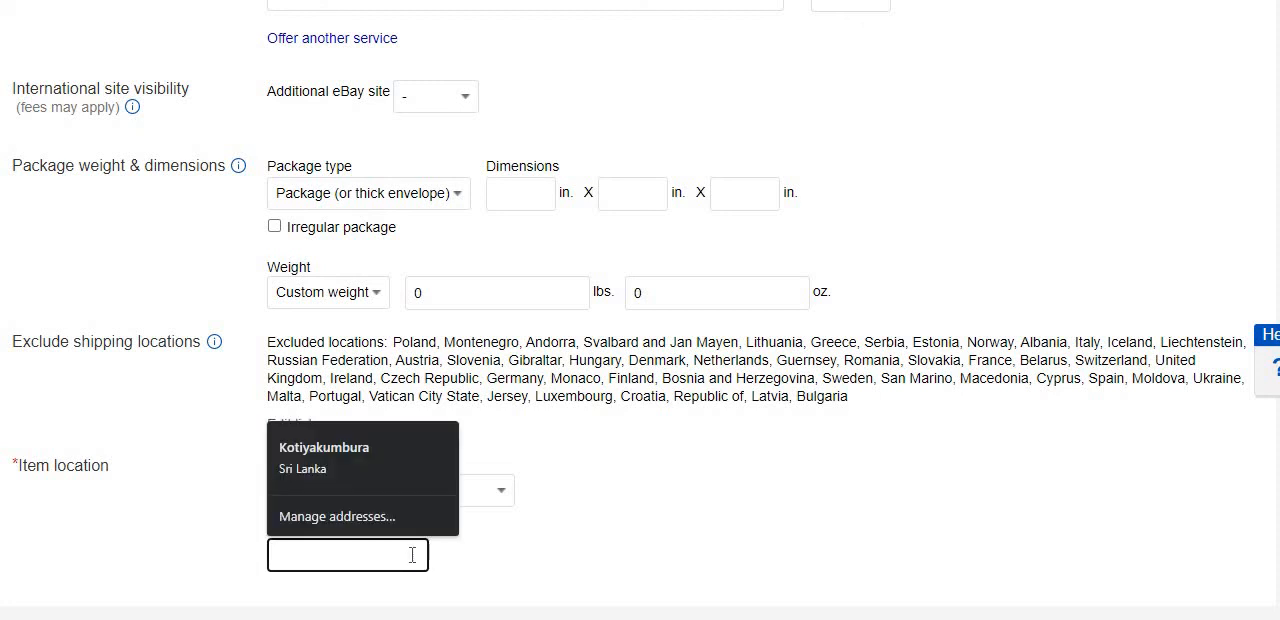
pyautogui.write('K')
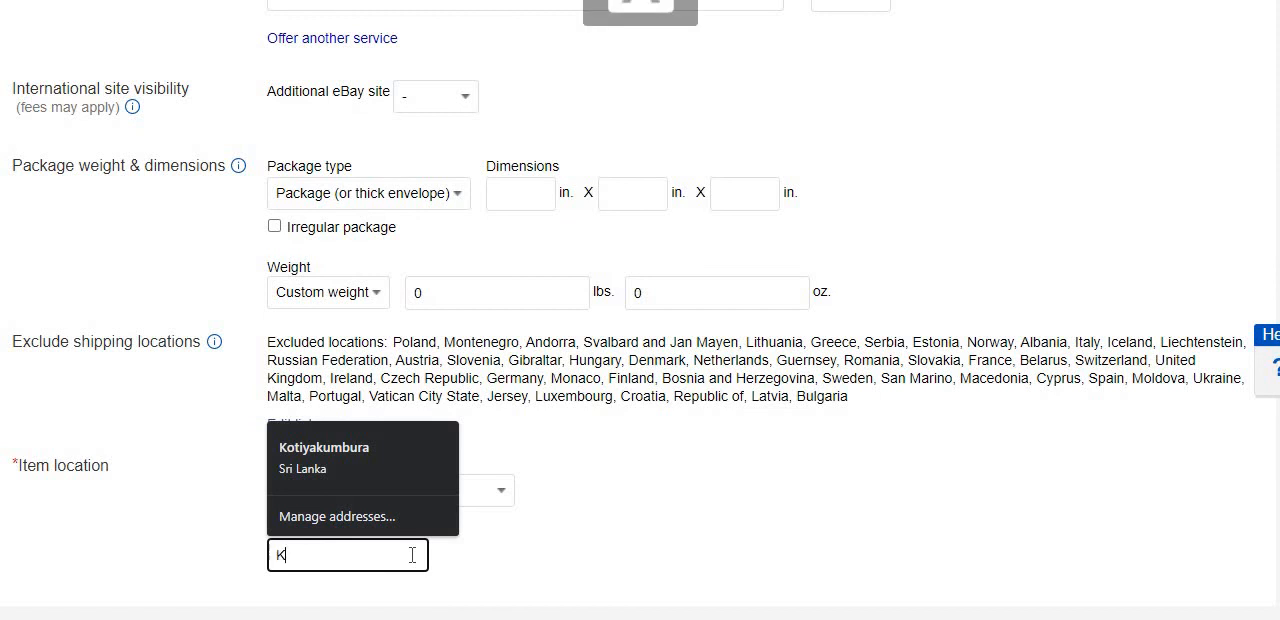
pyautogui.write('u')
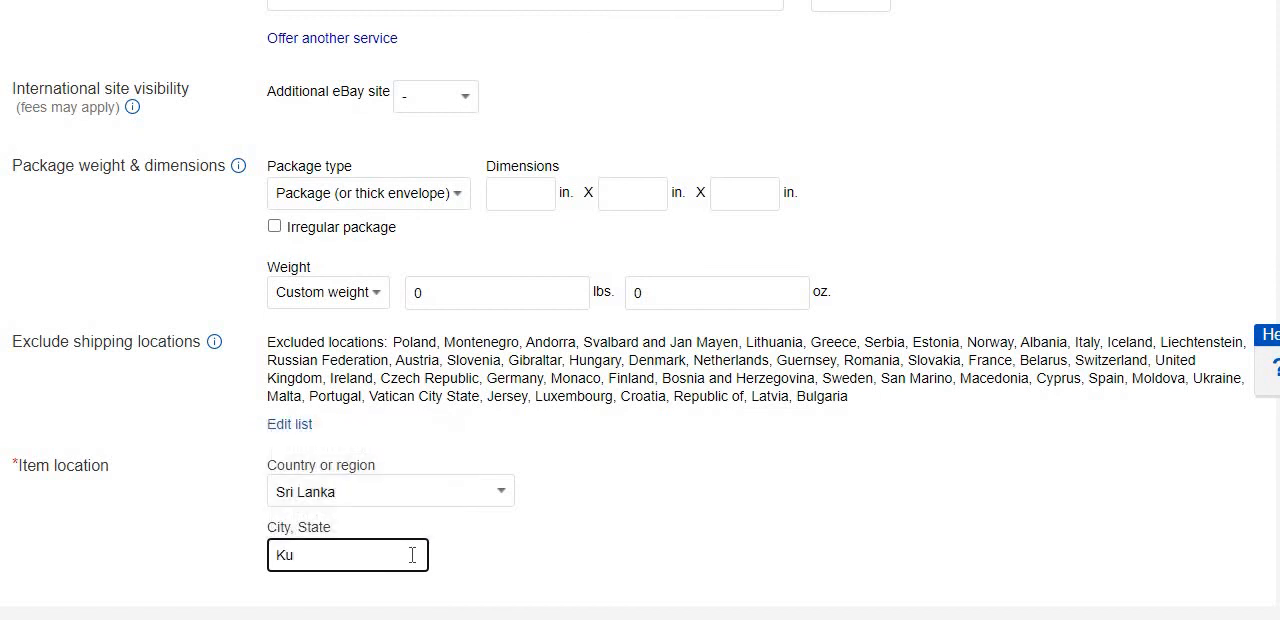
pyautogui.write('runegala')
pyautogui.click(713, 549)
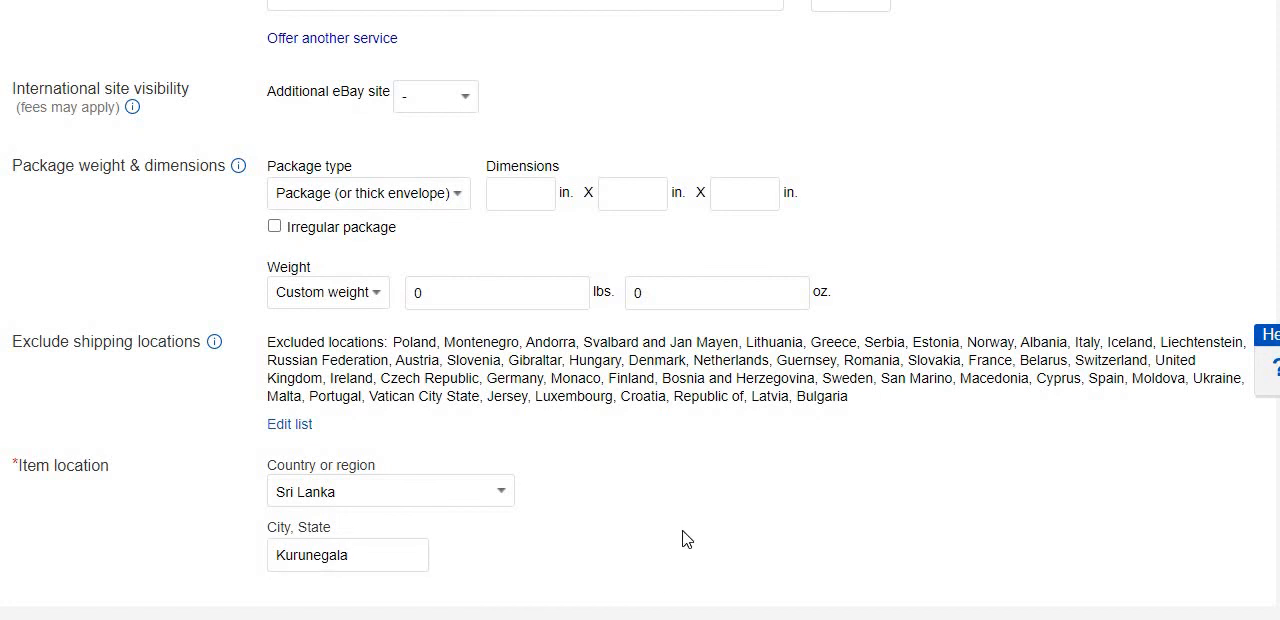
# Review the filled-in shipping details from the item location back up to the domestic shipping services.
pyautogui.scroll(1, 686, 539)
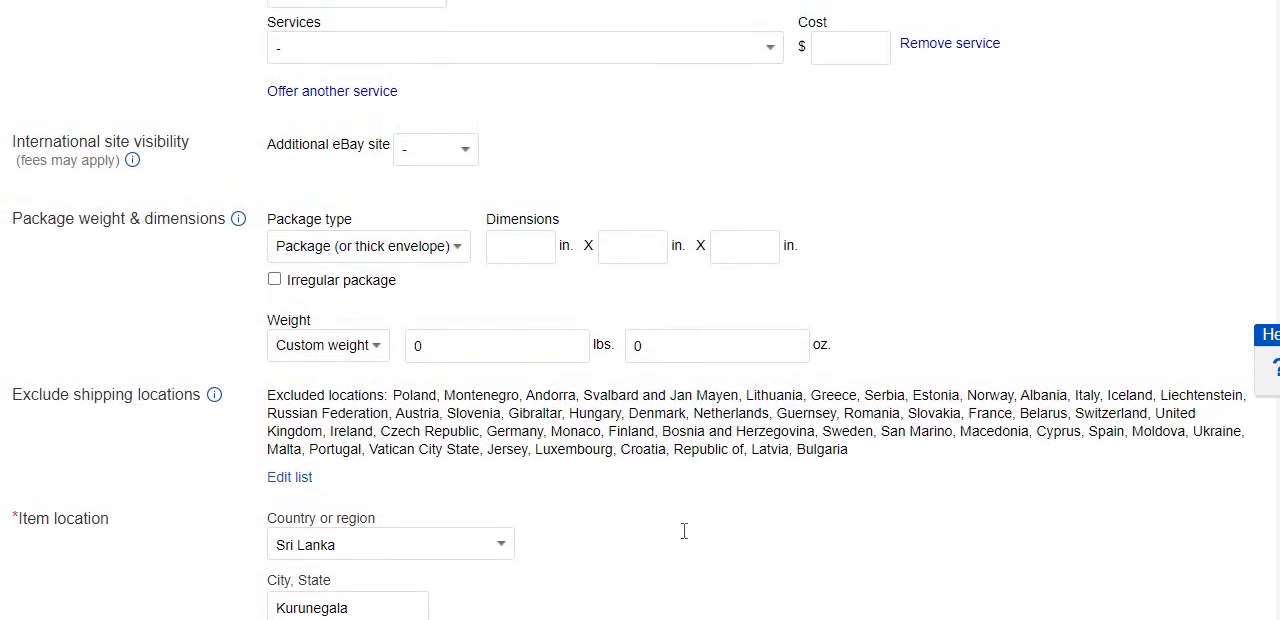
pyautogui.scroll(2, 684, 533)
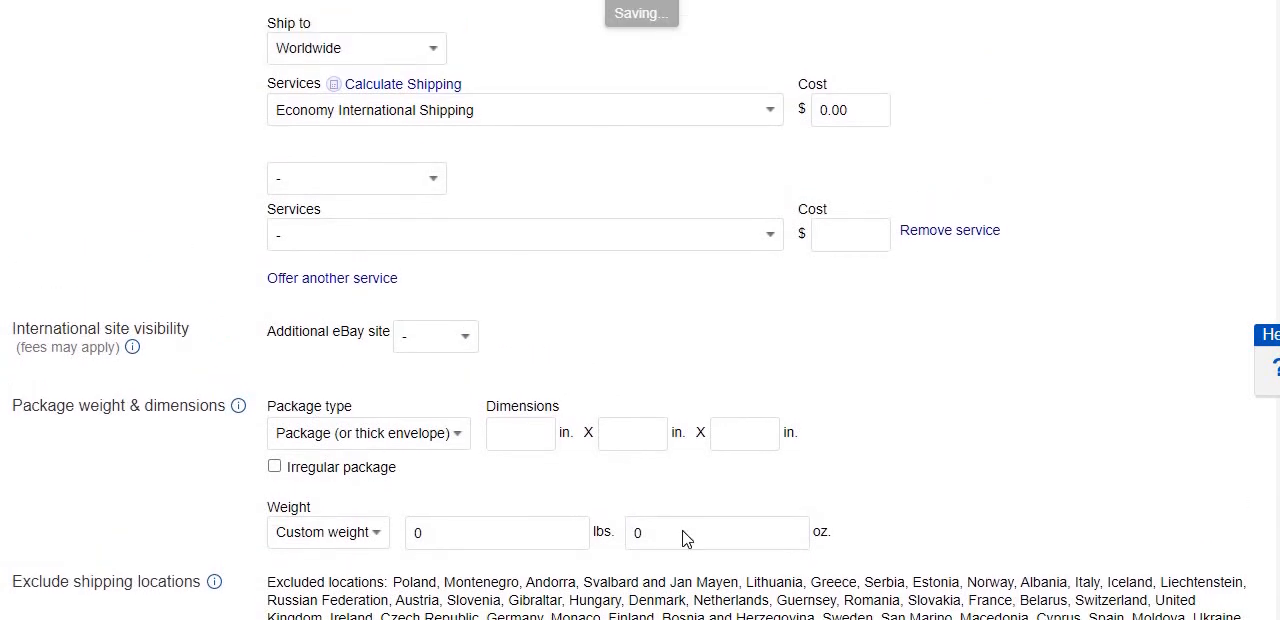
pyautogui.scroll(1, 685, 536)
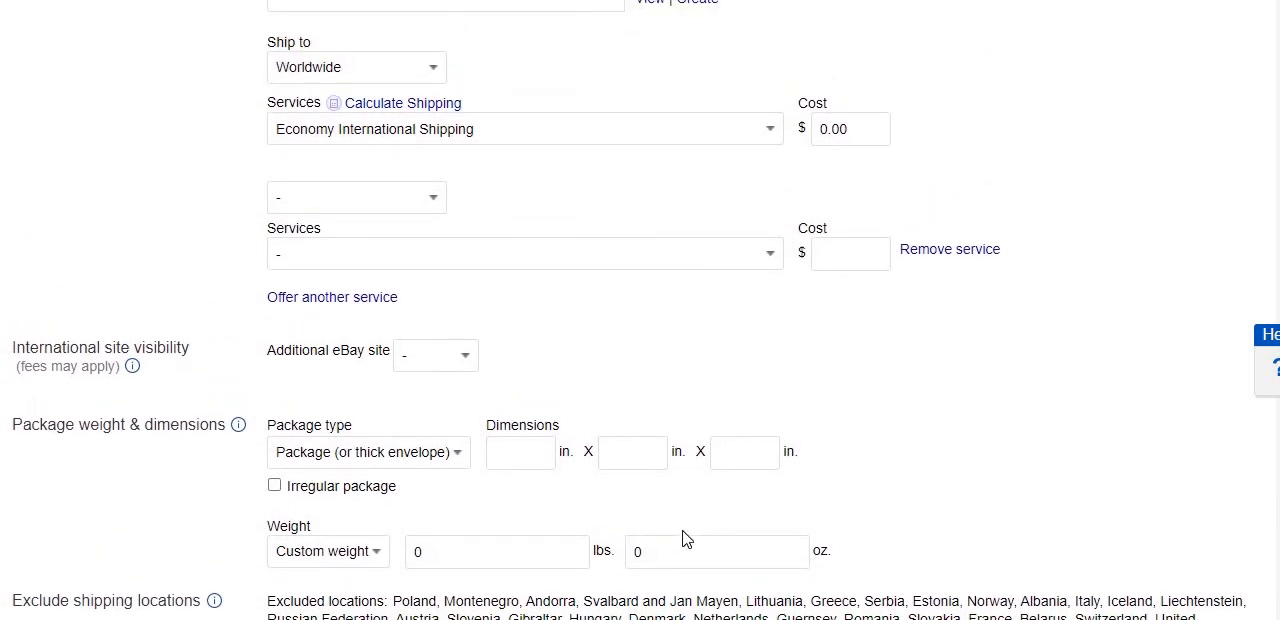
pyautogui.scroll(2, 686, 539)
pyautogui.scroll(3, 686, 539)
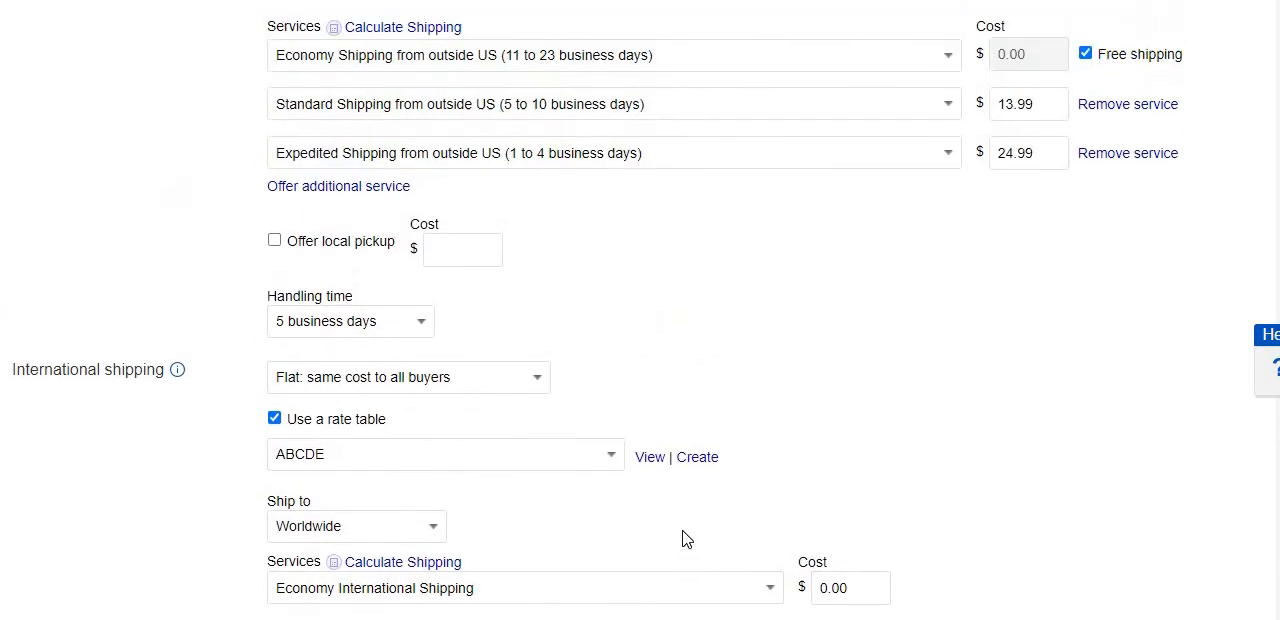
pyautogui.scroll(2, 686, 539)
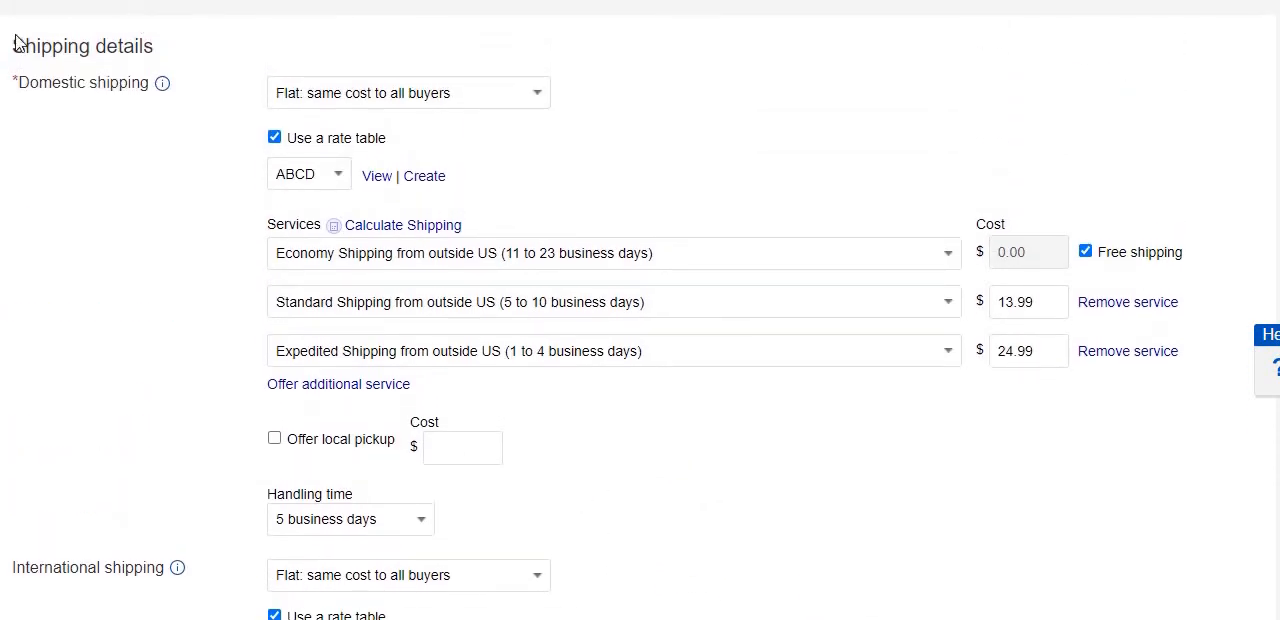
pyautogui.moveTo(12, 46); pyautogui.dragTo(162, 50)
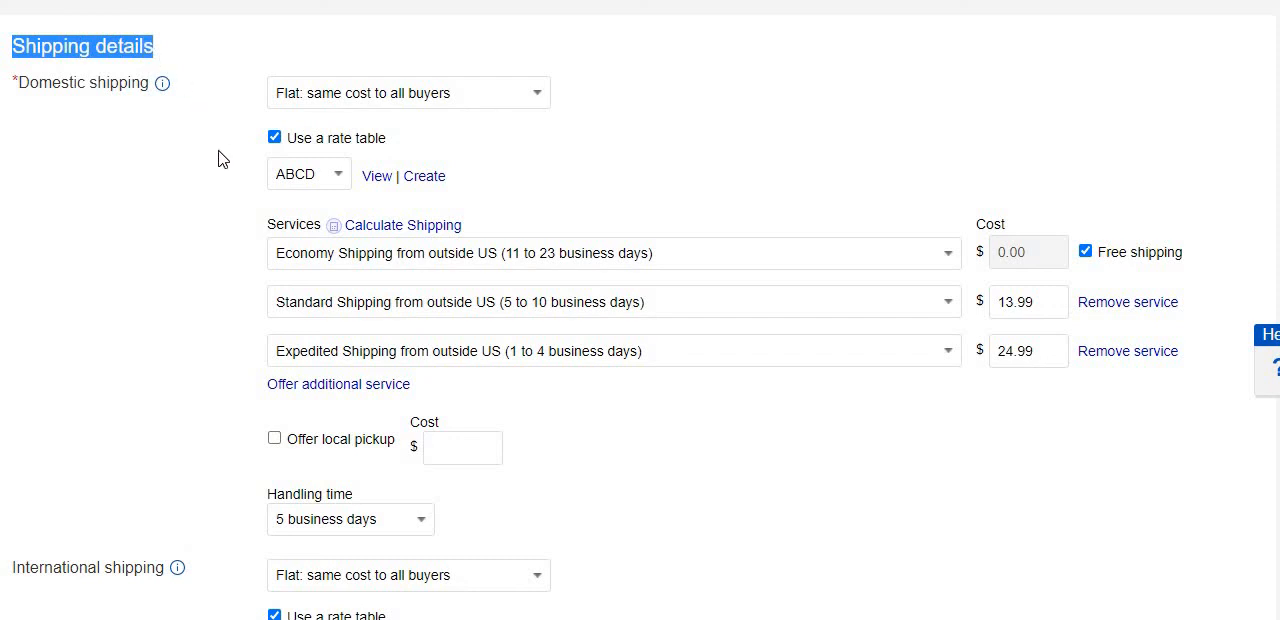